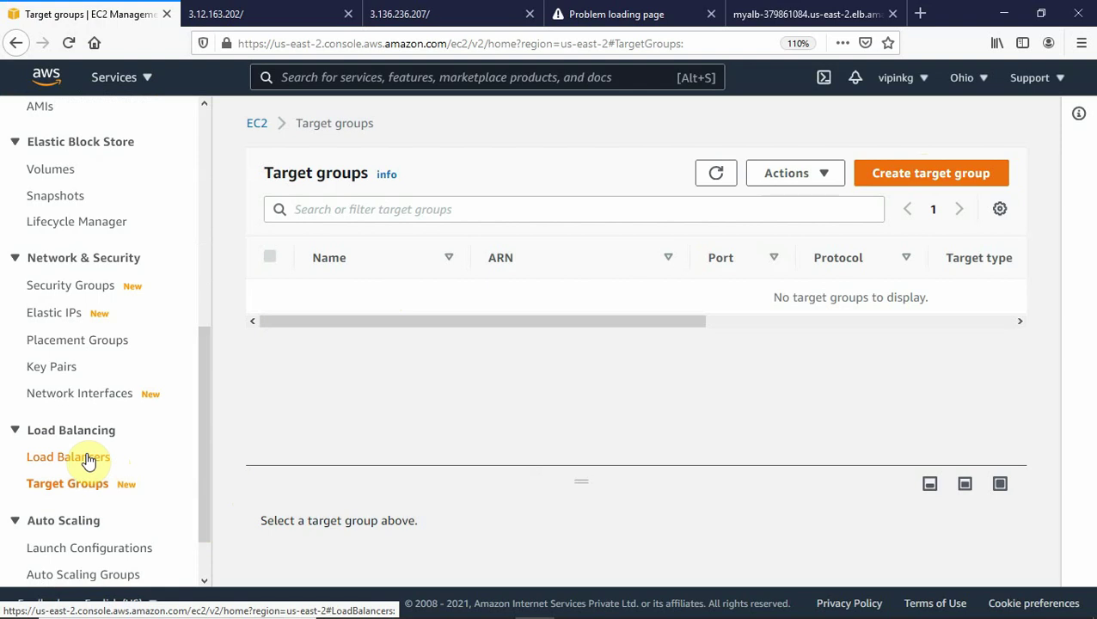
# - Start creating an Application Load Balancer and name it myalb
pyautogui.click(86, 460)
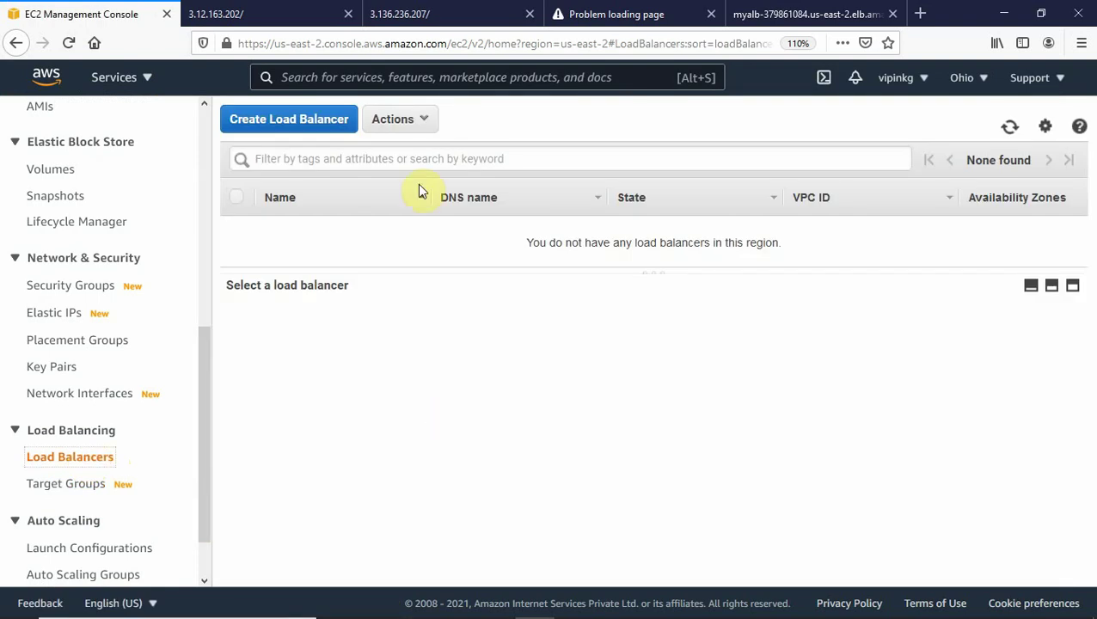
pyautogui.click(292, 122)
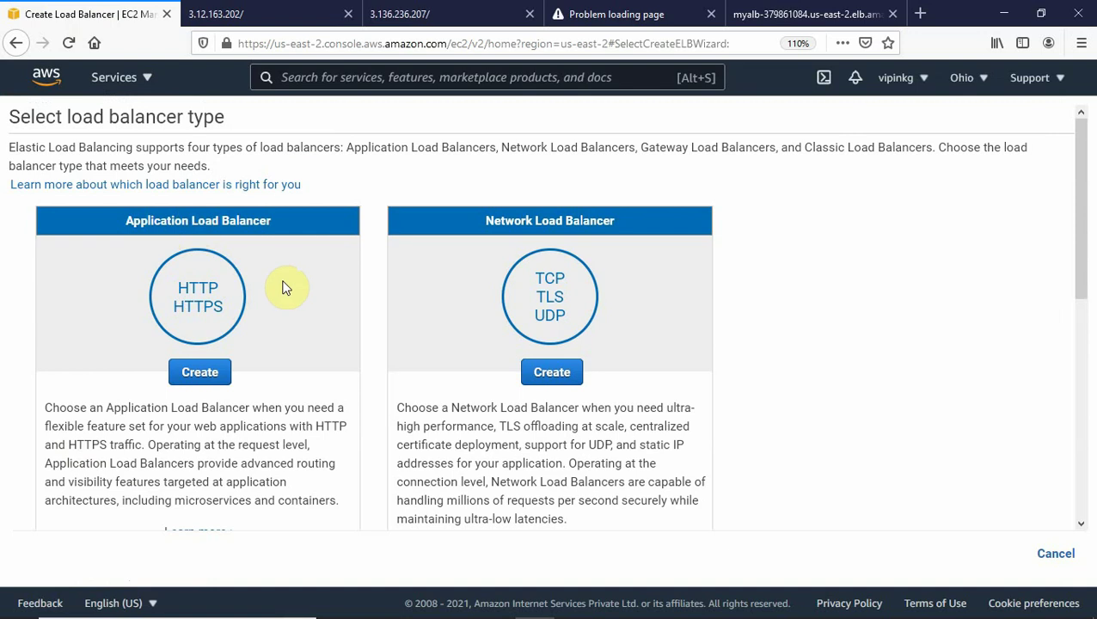
pyautogui.click(200, 373)
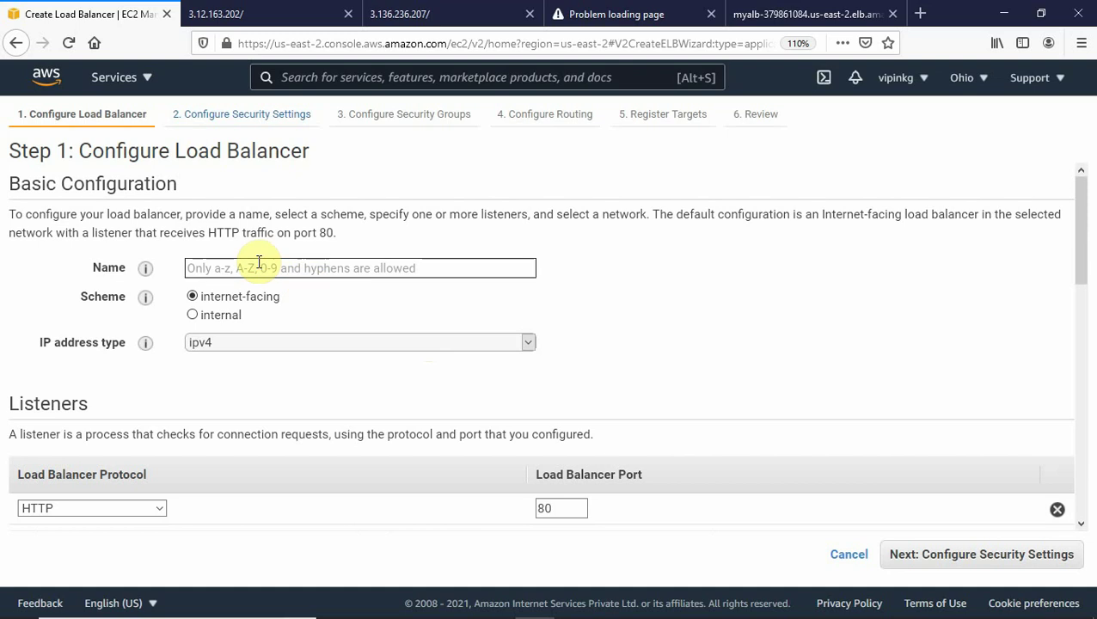
pyautogui.click(258, 265)
pyautogui.write('myalb')
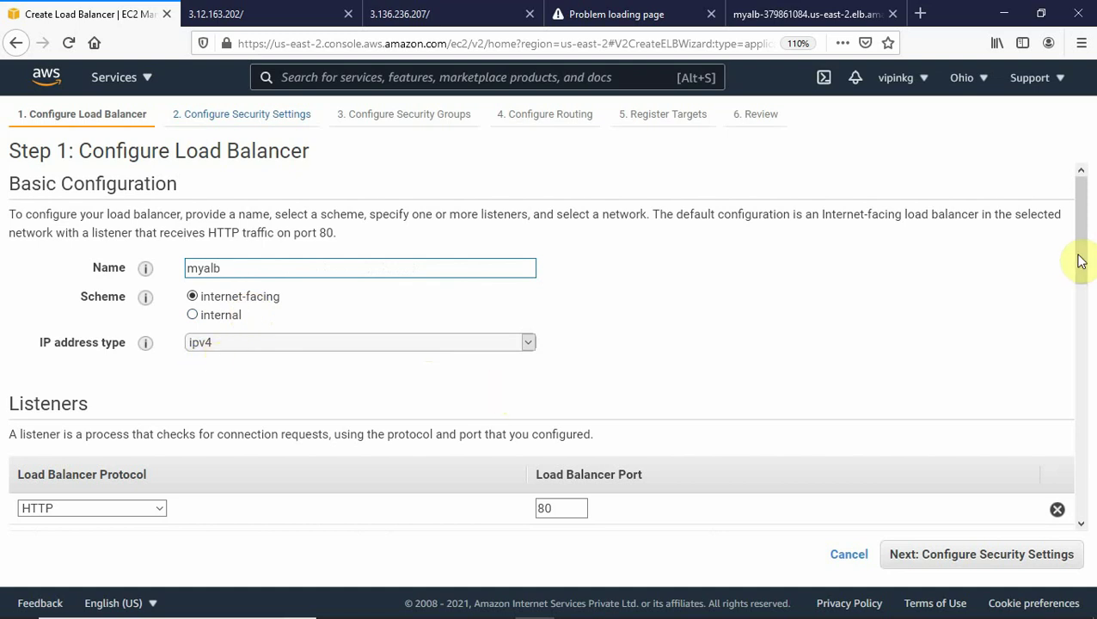
# - Enable the us-east-2a and us-east-2b availability zones for the load balancer and proceed to the security settings
pyautogui.moveTo(1082, 266); pyautogui.dragTo(1081, 313)
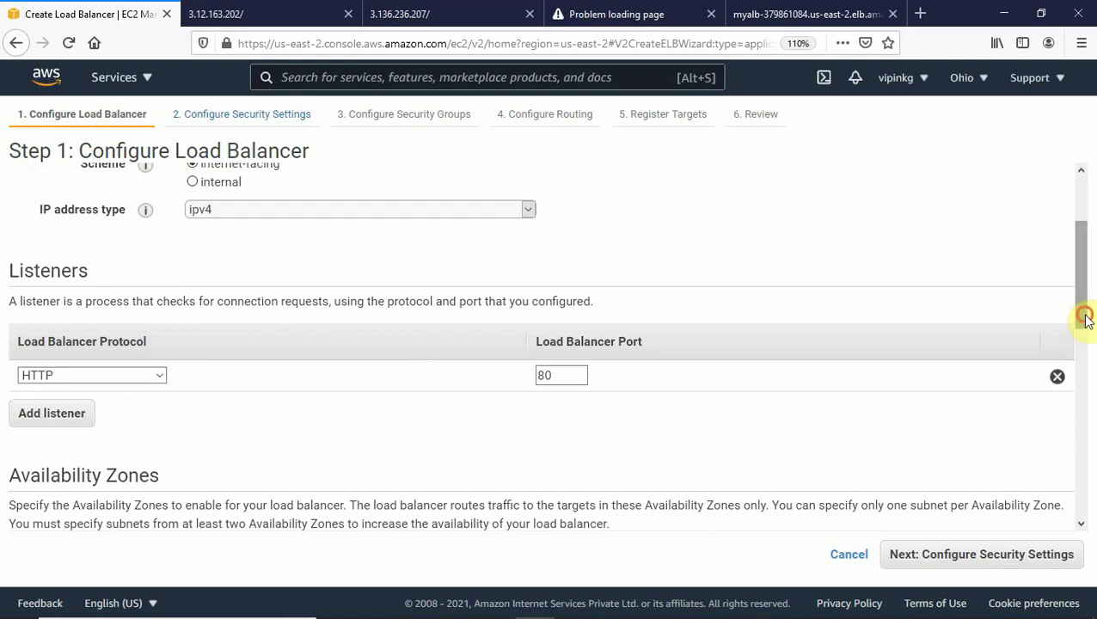
pyautogui.moveTo(1085, 318); pyautogui.dragTo(1084, 424)
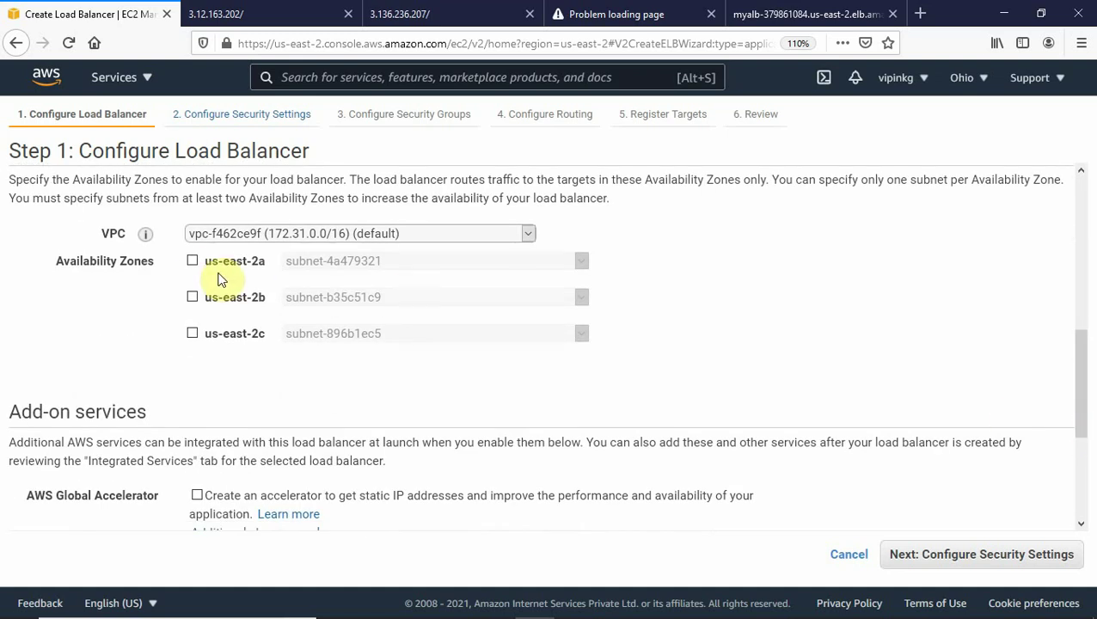
pyautogui.click(192, 260)
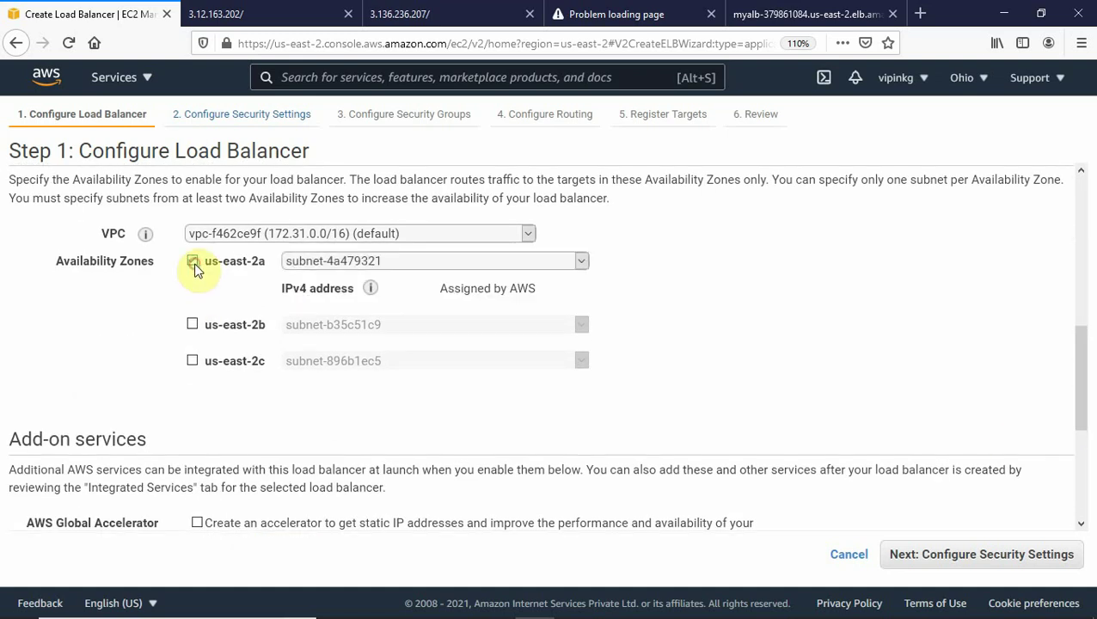
pyautogui.click(193, 325)
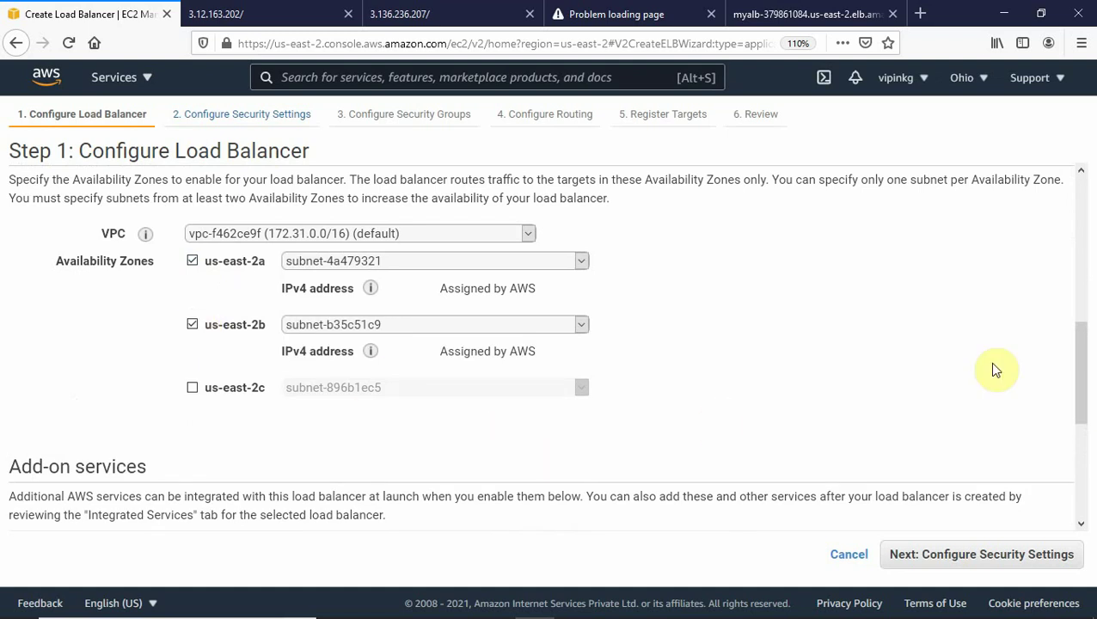
pyautogui.moveTo(1077, 367); pyautogui.dragTo(1093, 466)
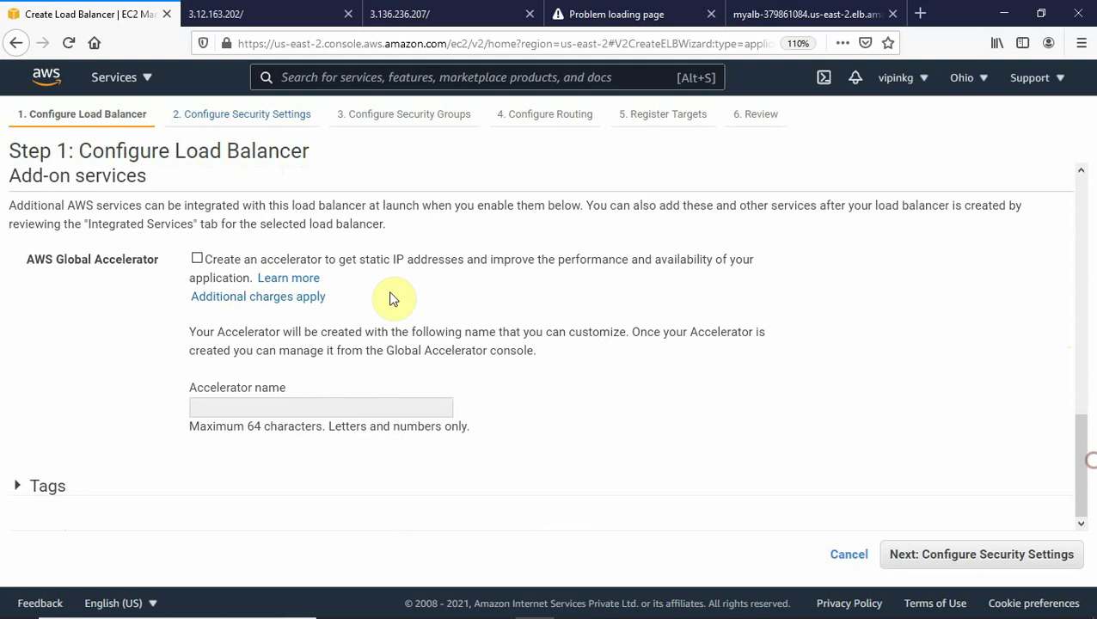
pyautogui.click(997, 563)
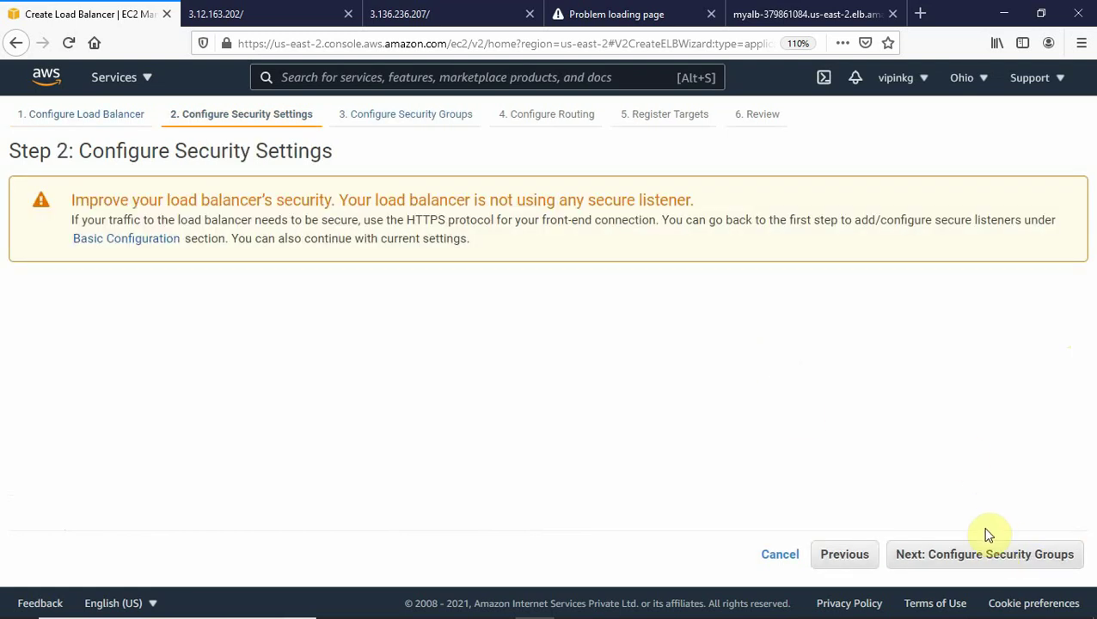
# - Assign only the existing webserver-sg security group to the load balancer, removing the default one, and proceed to routing
pyautogui.click(976, 556)
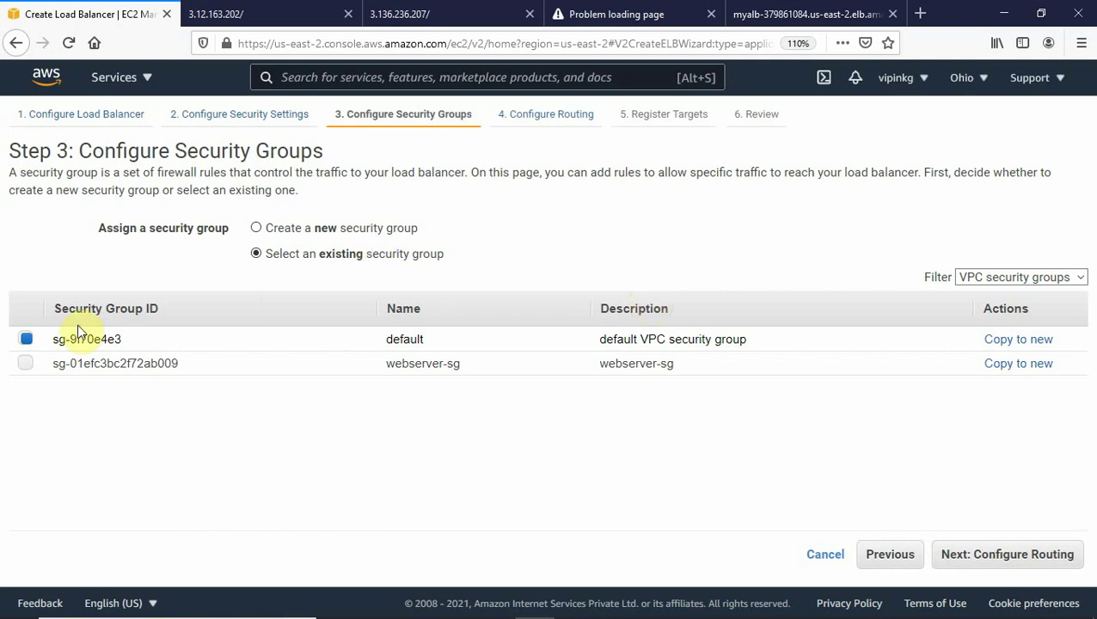
pyautogui.click(28, 362)
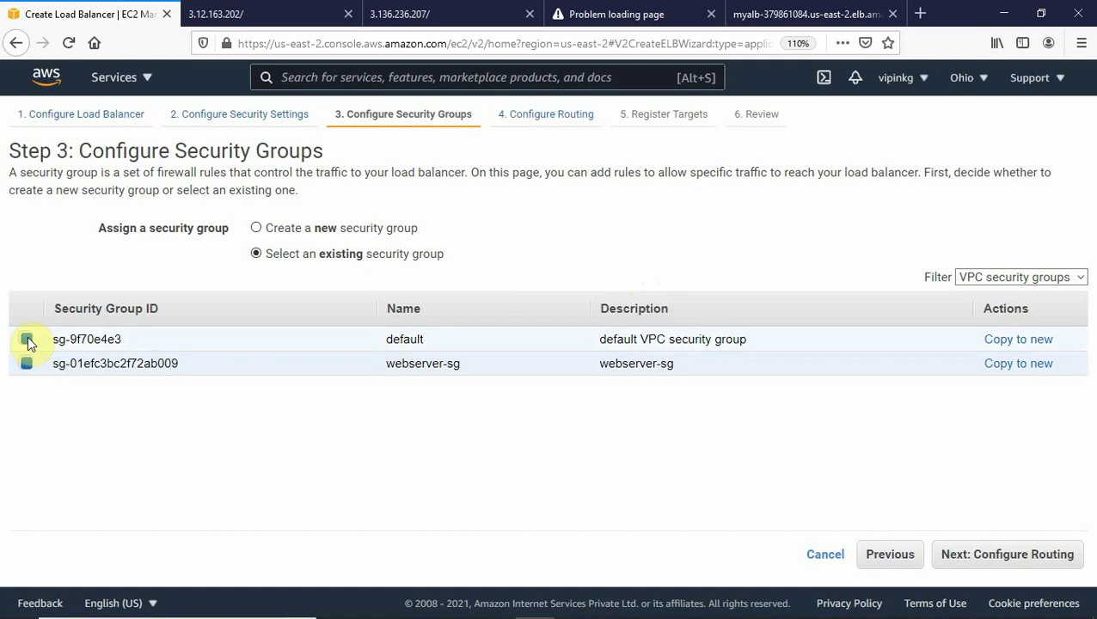
pyautogui.click(26, 339)
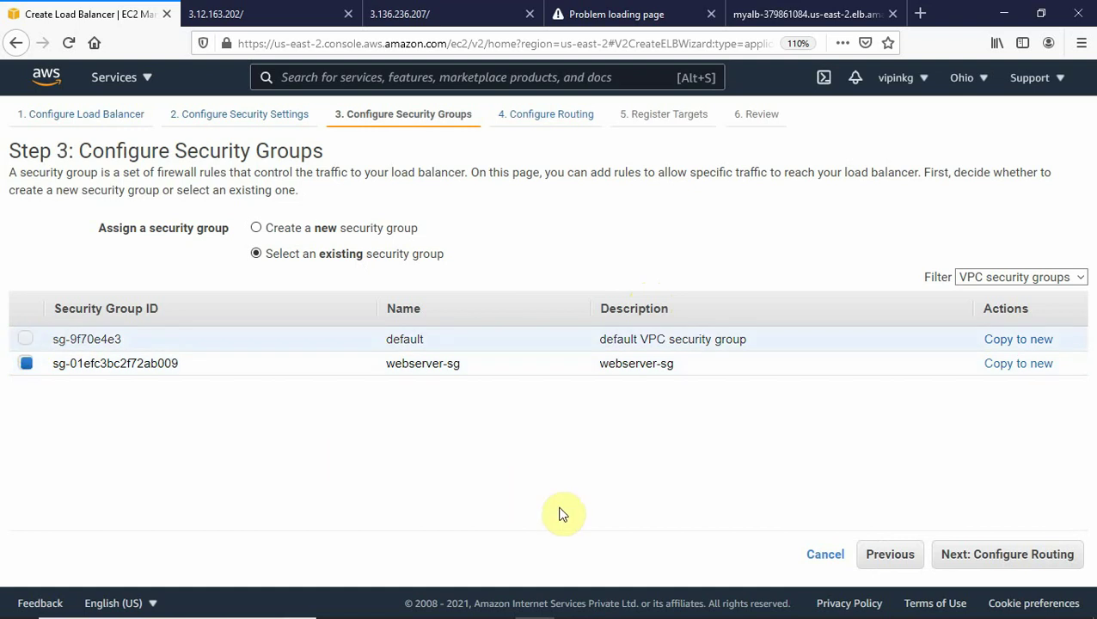
pyautogui.click(979, 553)
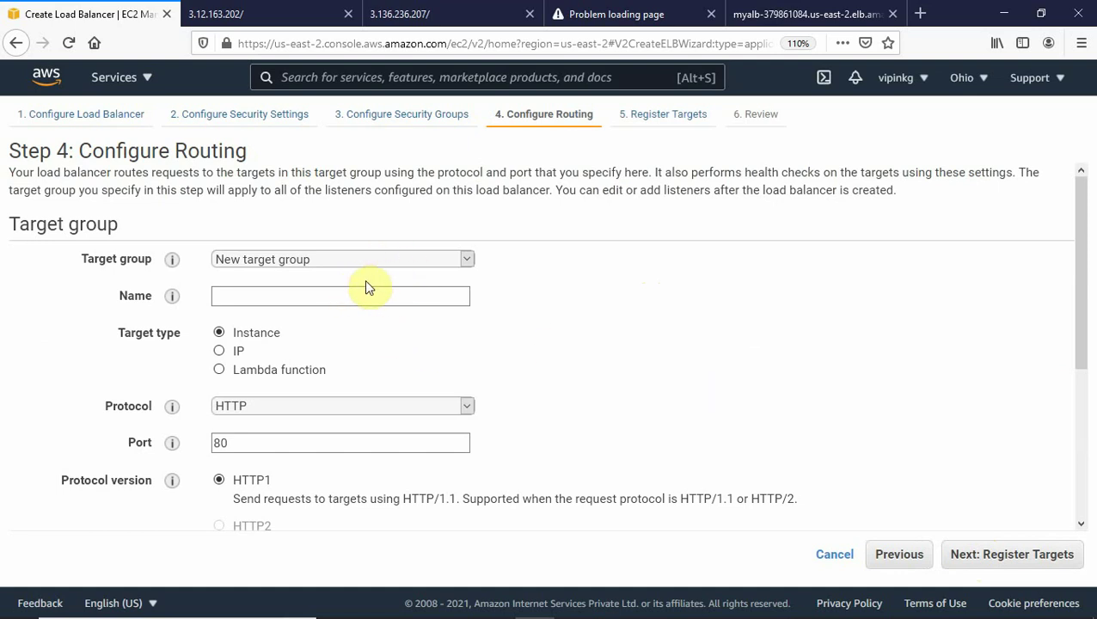
# - Name the new target group mytarget1 and look at the myalb page open in the other browser tab
pyautogui.click(341, 297)
pyautogui.click(340, 295)
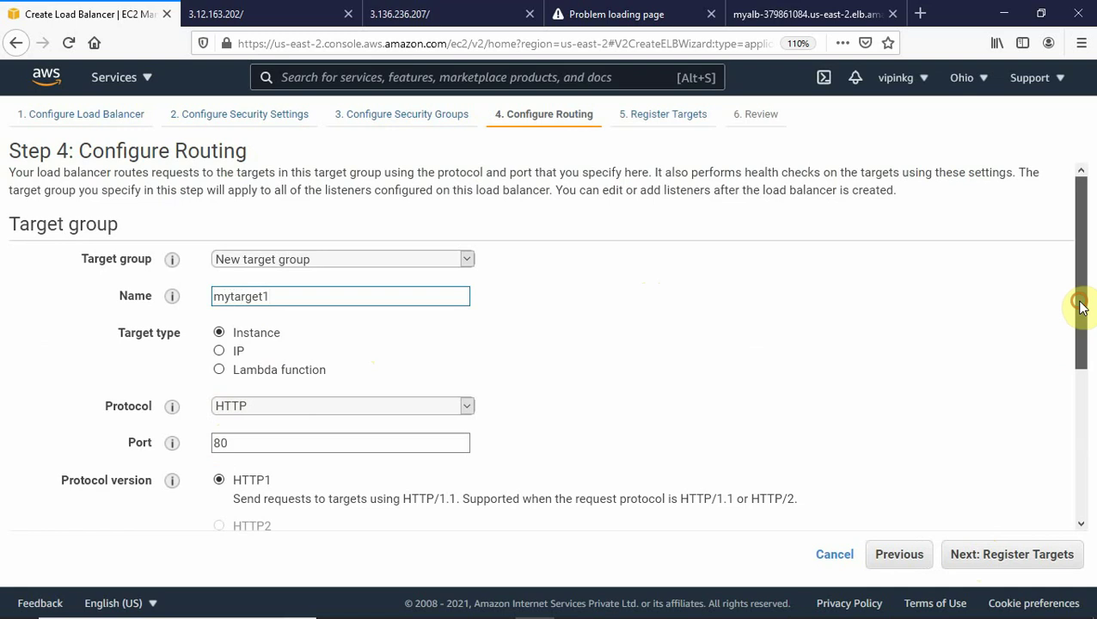
pyautogui.moveTo(1081, 308); pyautogui.dragTo(1088, 471)
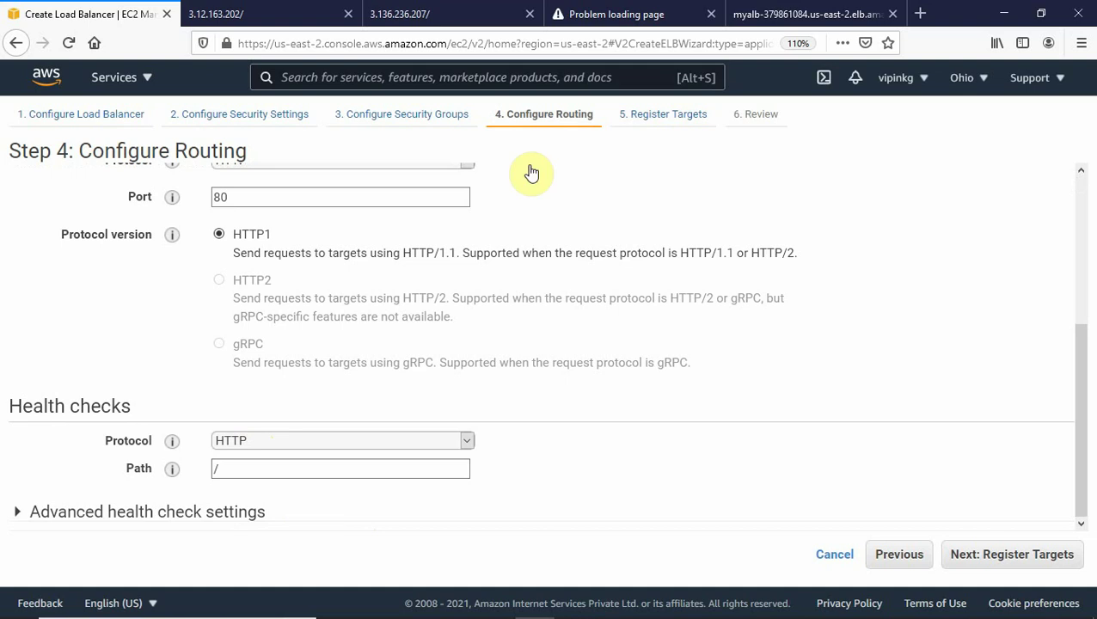
pyautogui.click(806, 13)
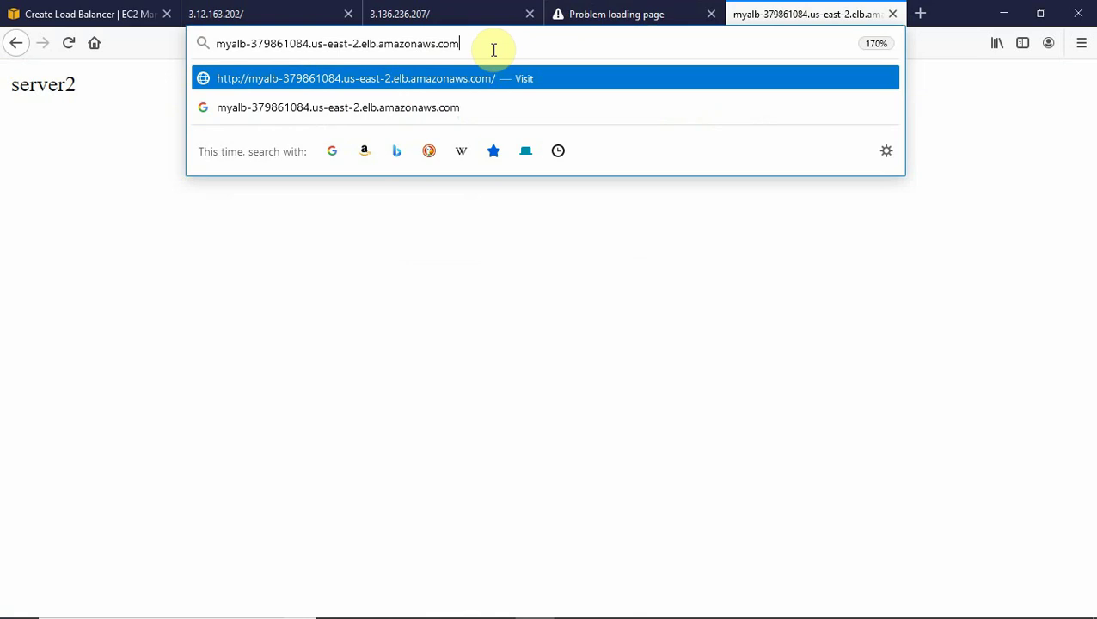
pyautogui.click(91, 15)
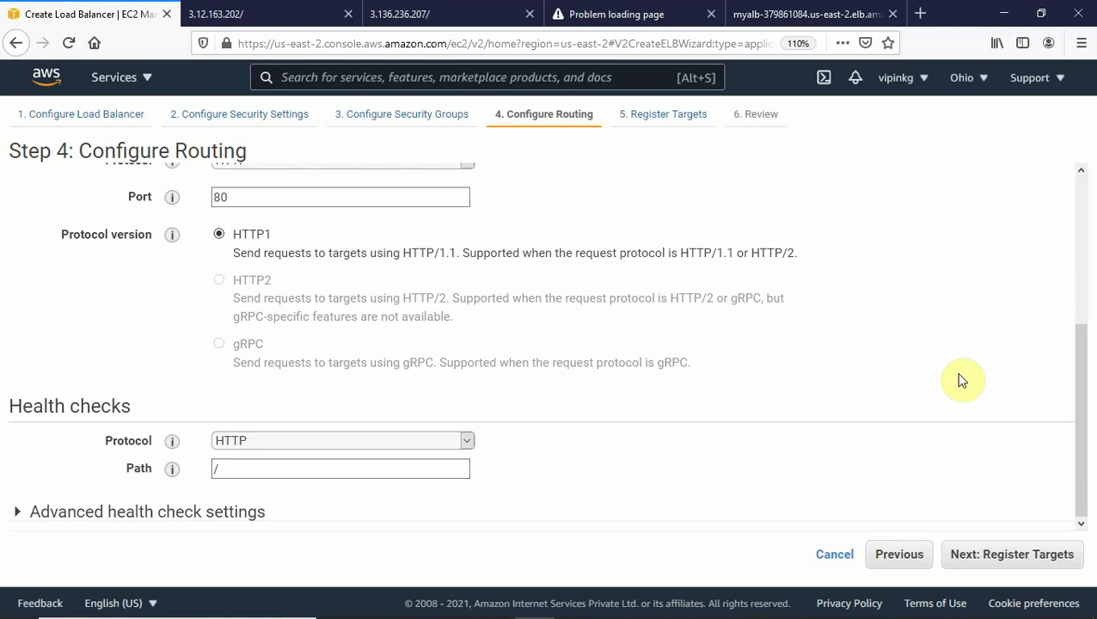
# - Set the advanced health check's healthy threshold to 3 and interval to 6 seconds, and proceed to target registration
pyautogui.moveTo(1081, 387); pyautogui.dragTo(1077, 442)
pyautogui.click(17, 511)
pyautogui.moveTo(1077, 367); pyautogui.dragTo(1093, 486)
pyautogui.doubleClick(232, 400)
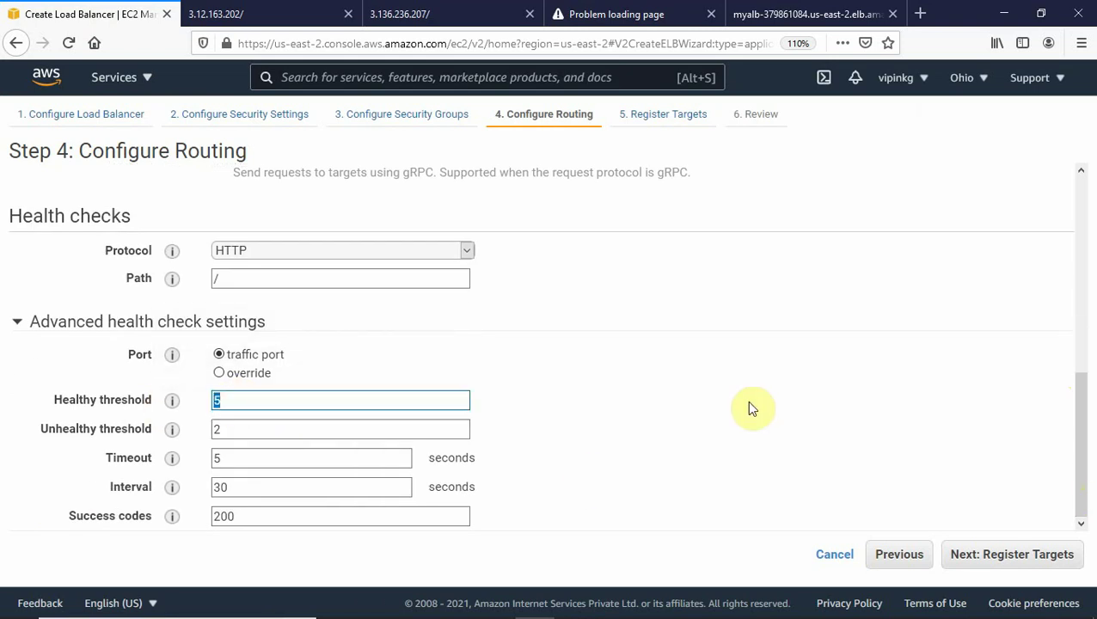
pyautogui.write('3')
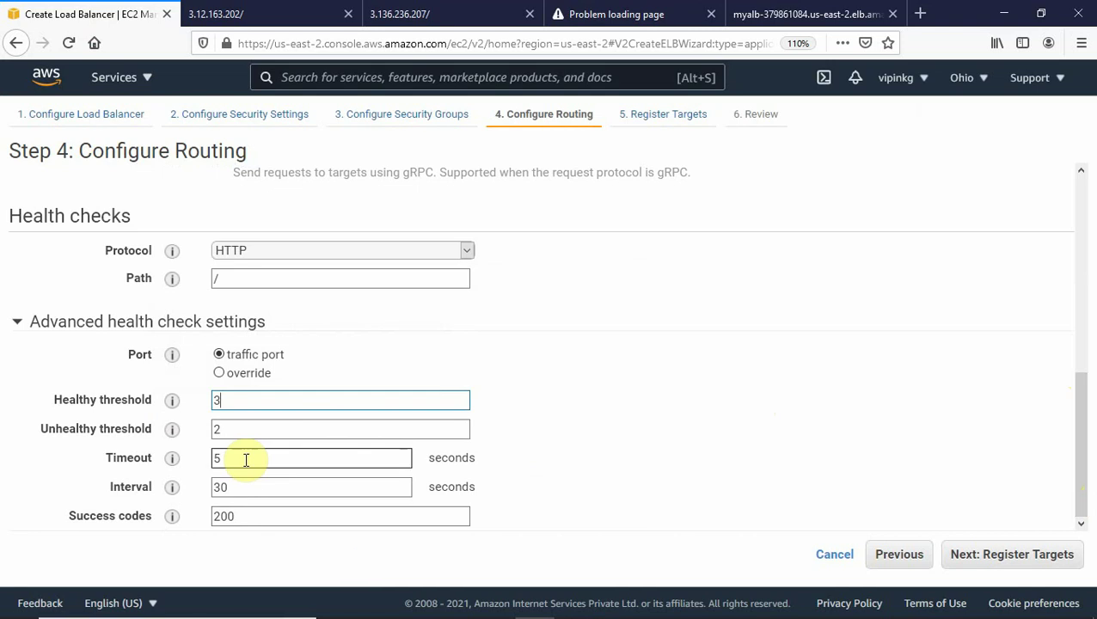
pyautogui.doubleClick(244, 486)
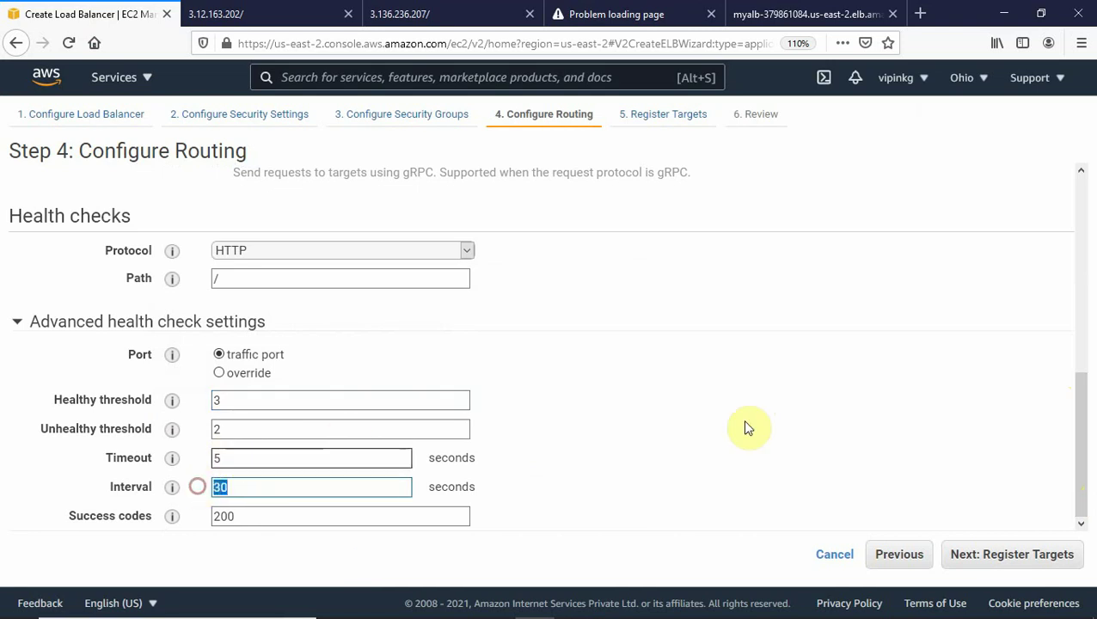
pyautogui.write('6')
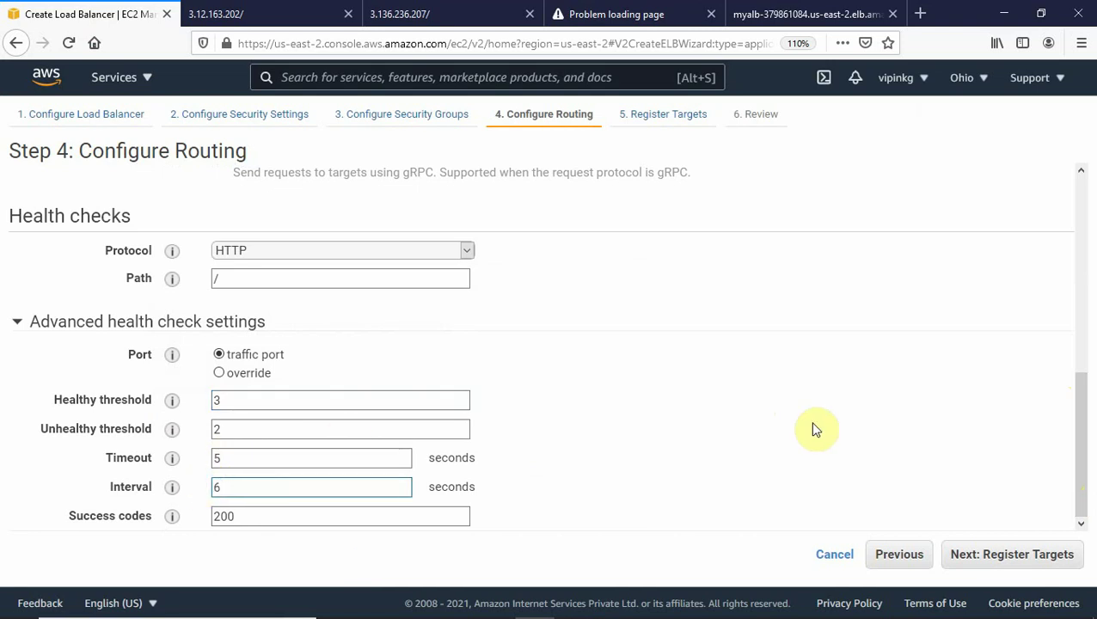
pyautogui.click(995, 558)
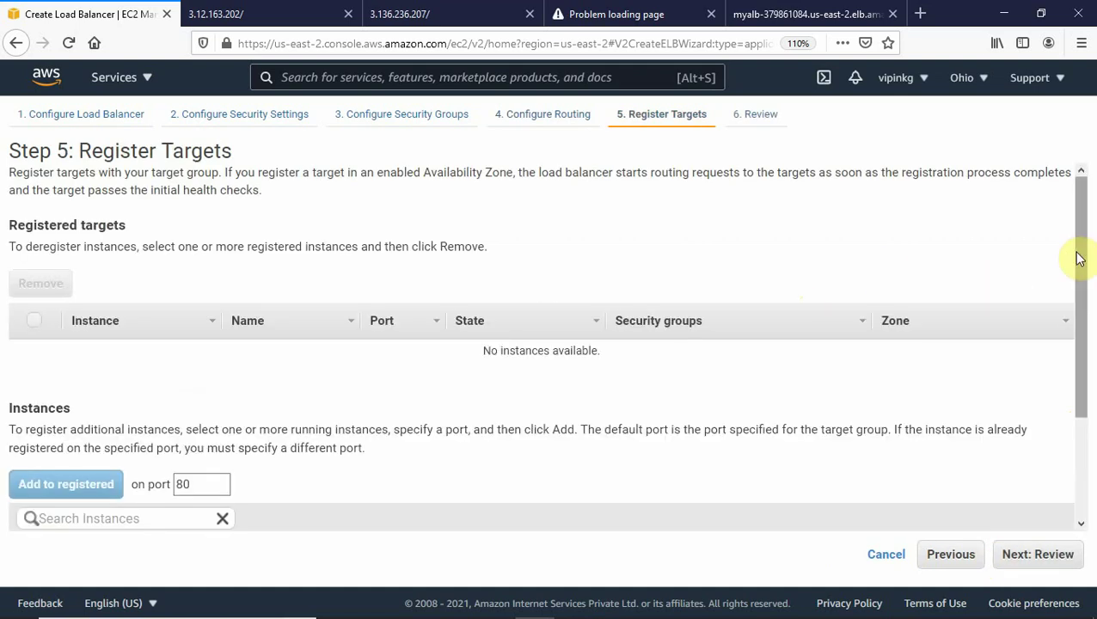
# - Register the Webserver2 and Webserver1 instances as targets on port 80 and proceed to the review
pyautogui.moveTo(1080, 262); pyautogui.dragTo(1085, 441)
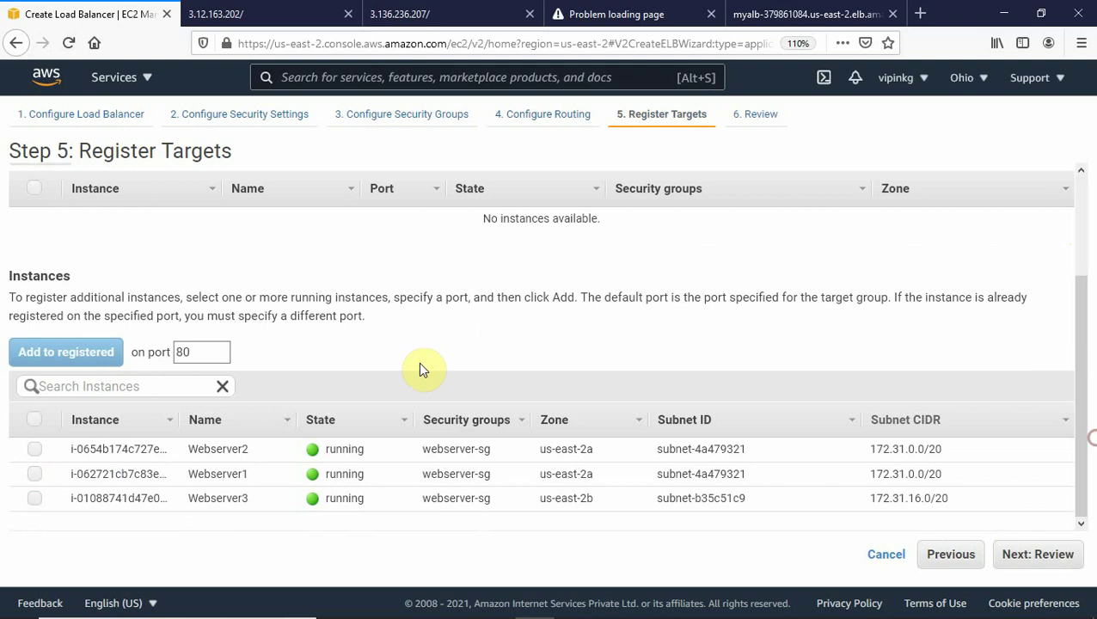
pyautogui.click(35, 450)
pyautogui.click(34, 474)
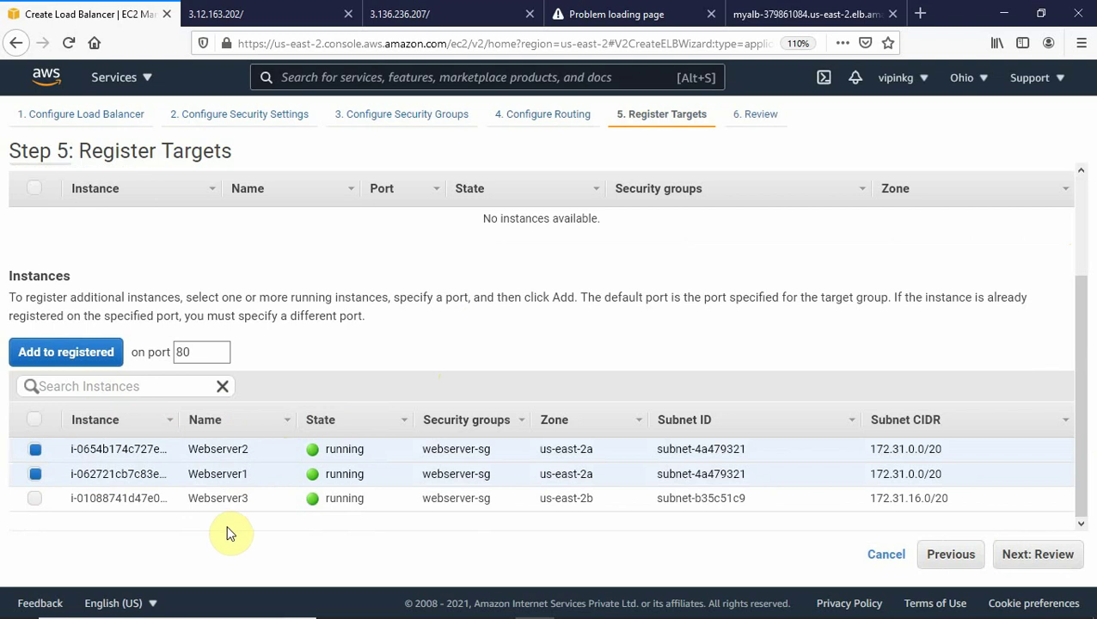
pyautogui.click(66, 354)
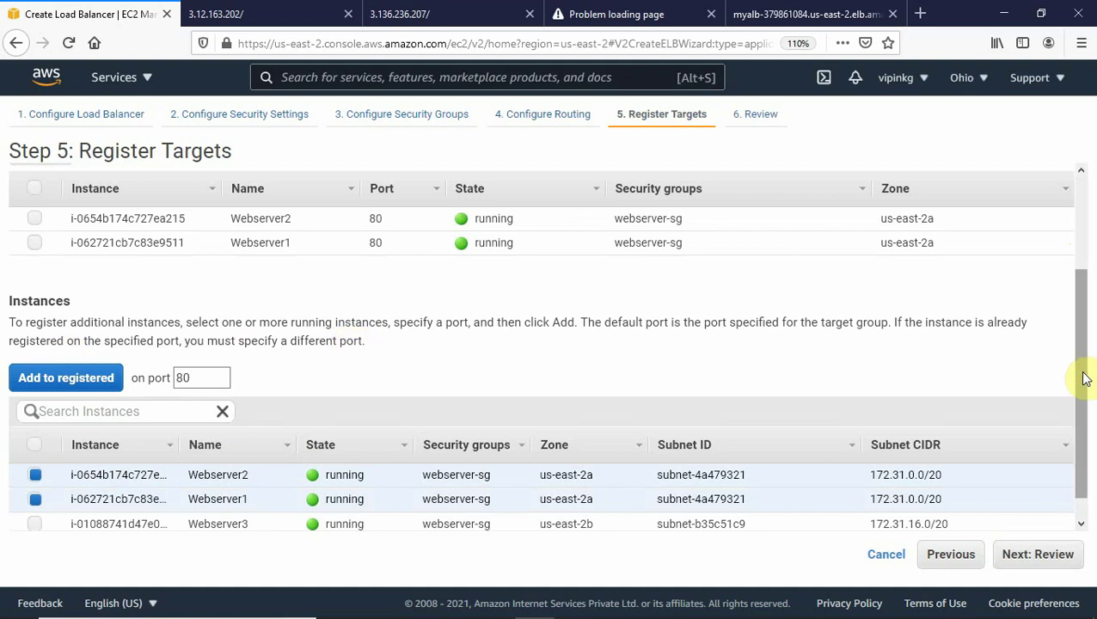
pyautogui.moveTo(1085, 374); pyautogui.dragTo(1083, 479)
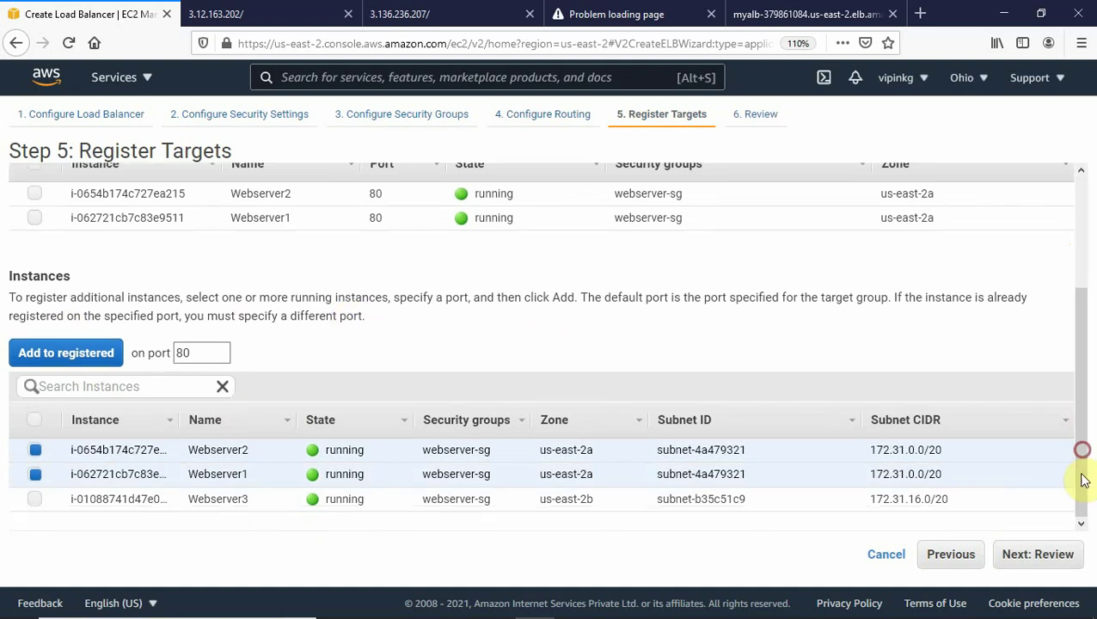
pyautogui.click(1039, 560)
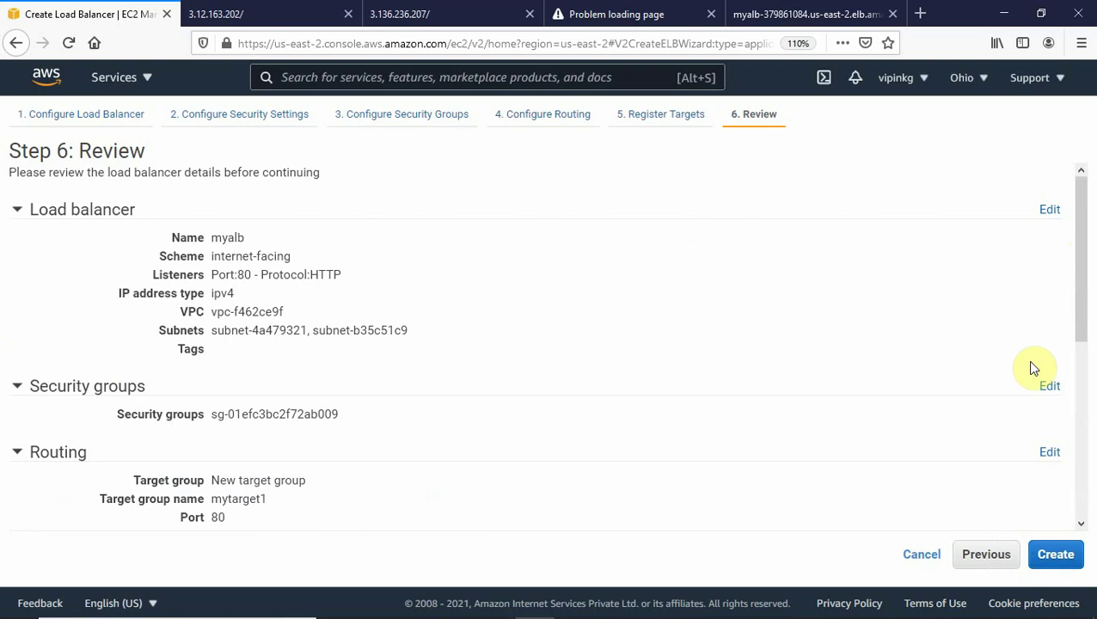
# - Review the load balancer's settings, create it, and close the creation status page
pyautogui.moveTo(1080, 326); pyautogui.dragTo(1089, 535)
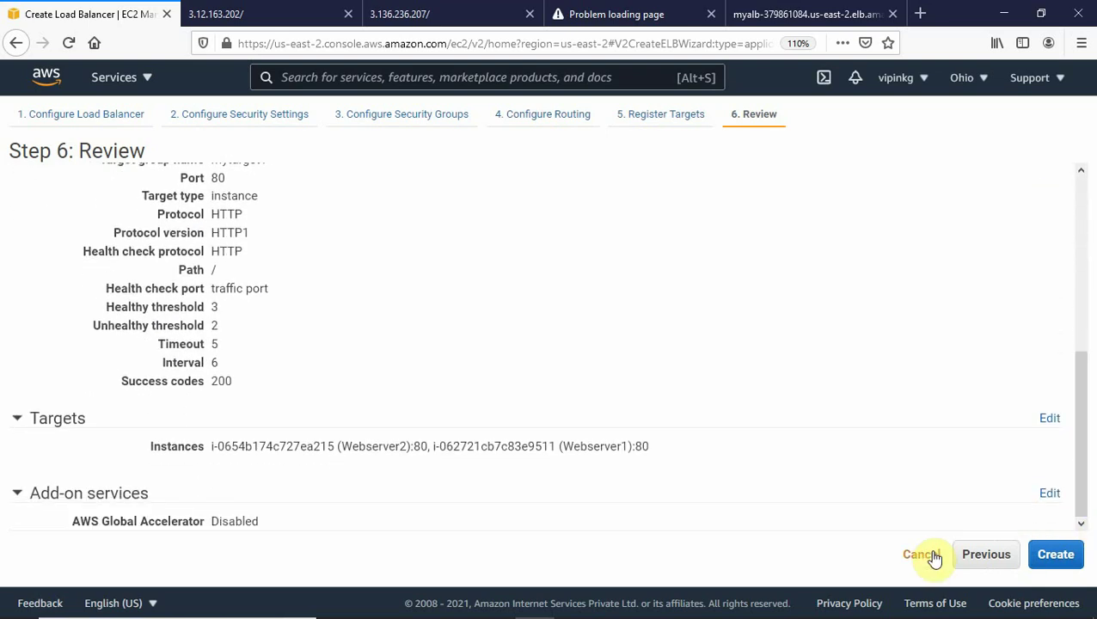
pyautogui.click(1057, 555)
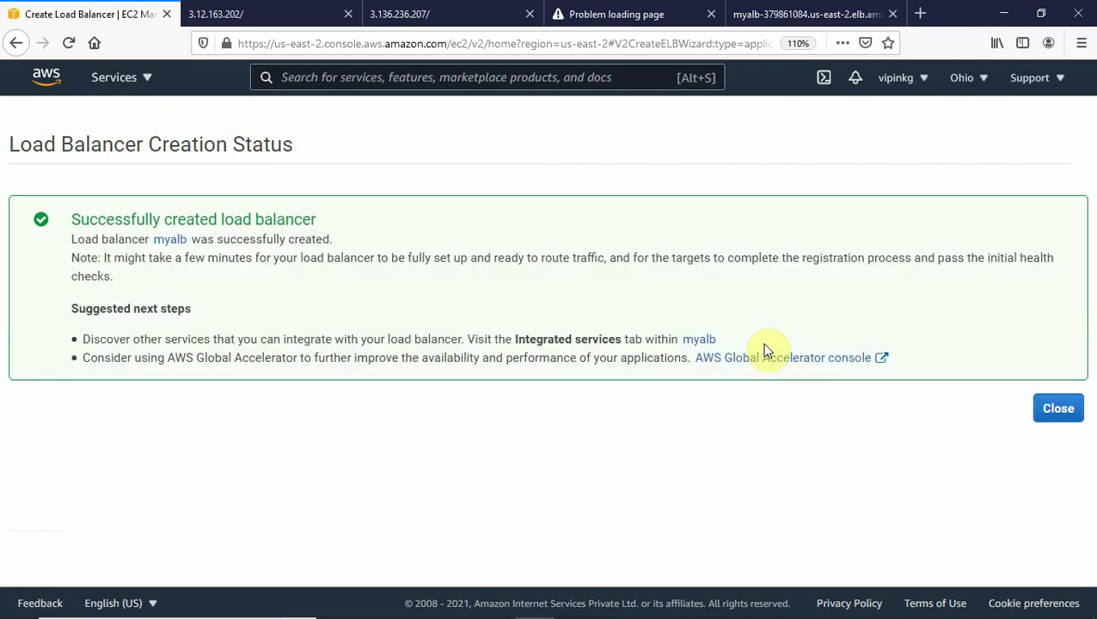
pyautogui.click(1055, 410)
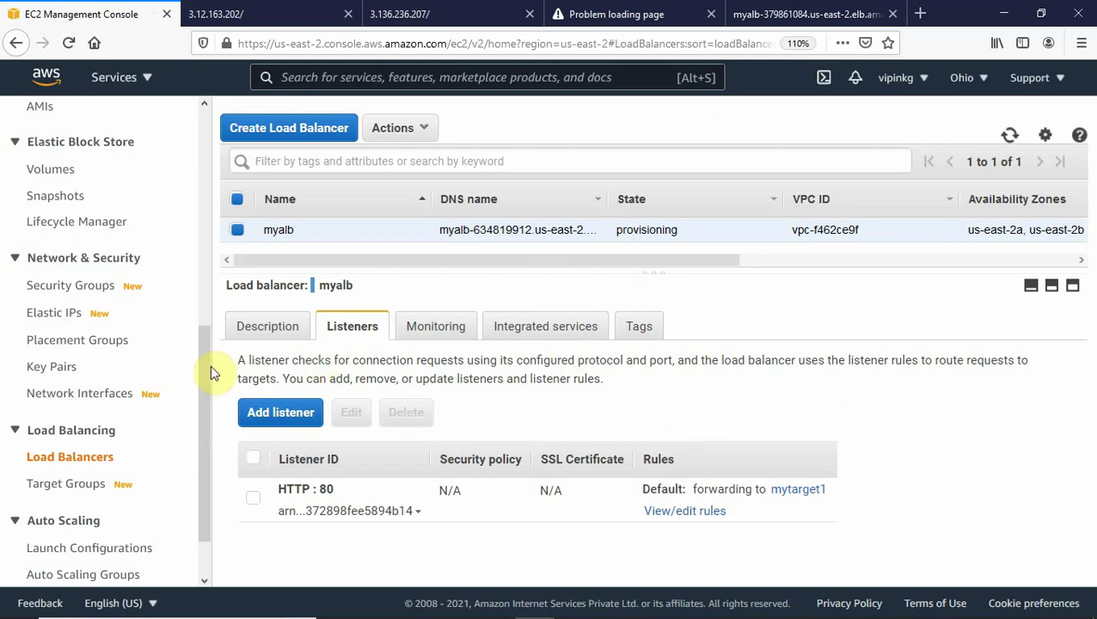
# - Open the EC2 target groups list and reload the page to refresh it
pyautogui.scroll(5, 205, 316)
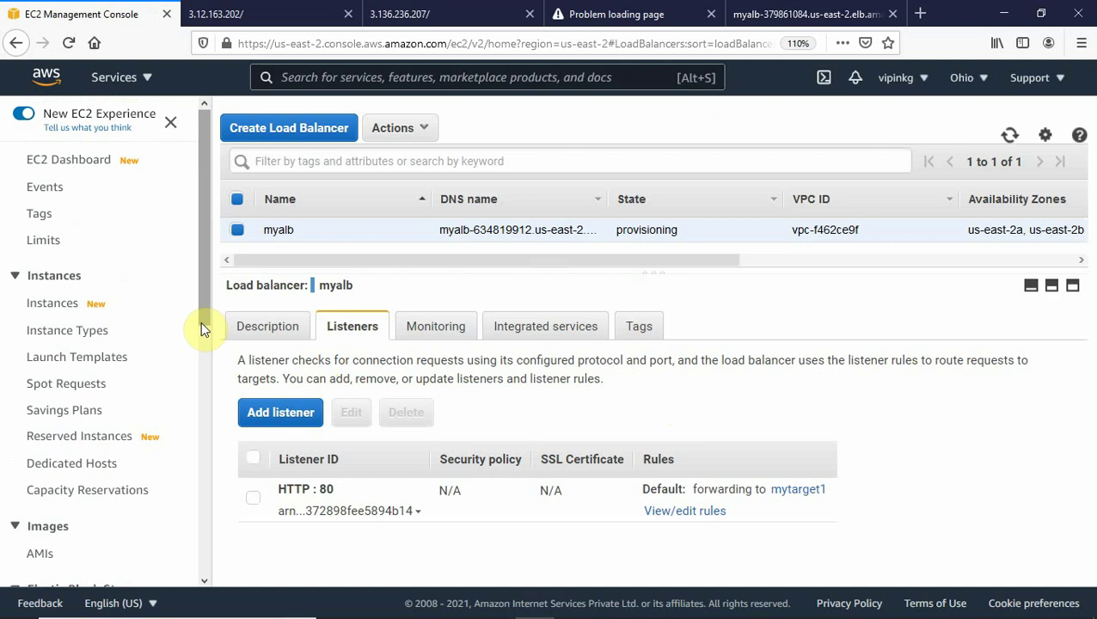
pyautogui.moveTo(201, 291); pyautogui.dragTo(213, 513)
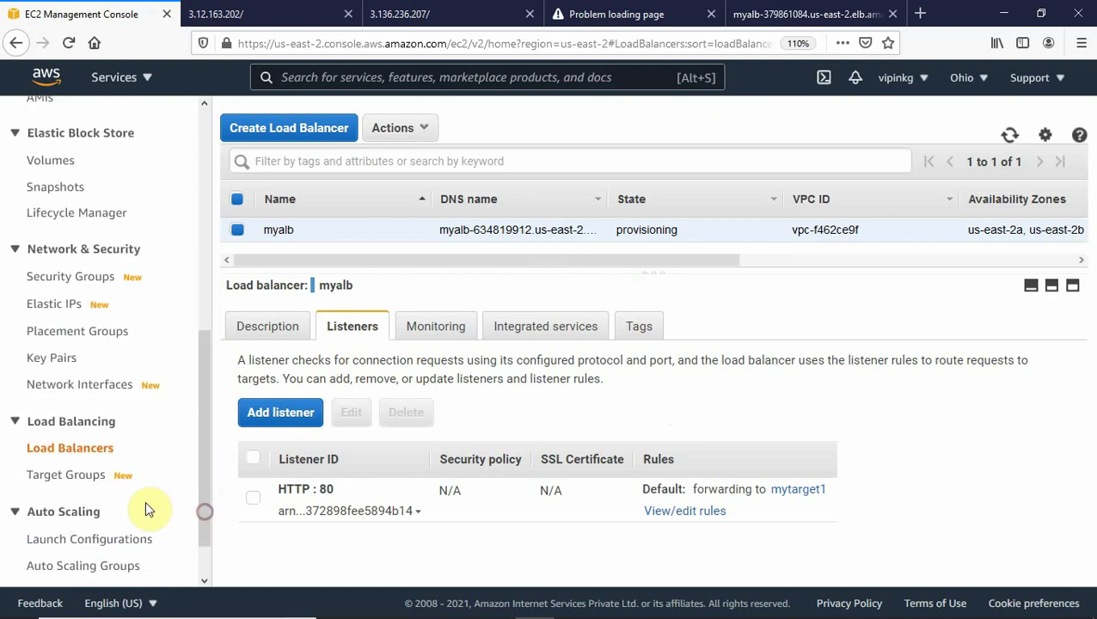
pyautogui.click(64, 478)
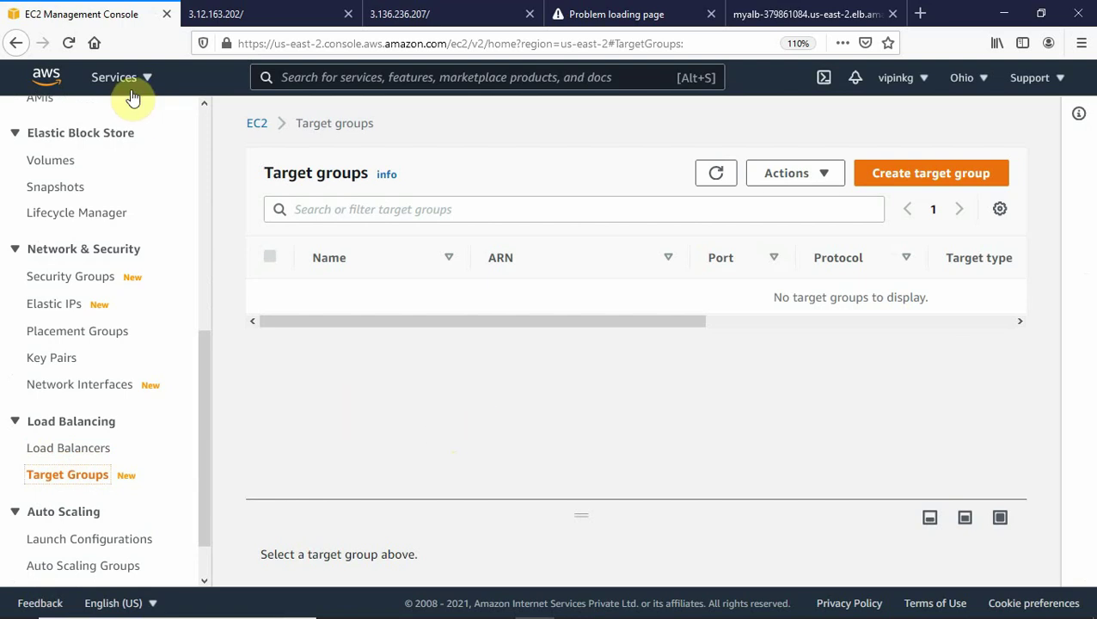
pyautogui.click(71, 44)
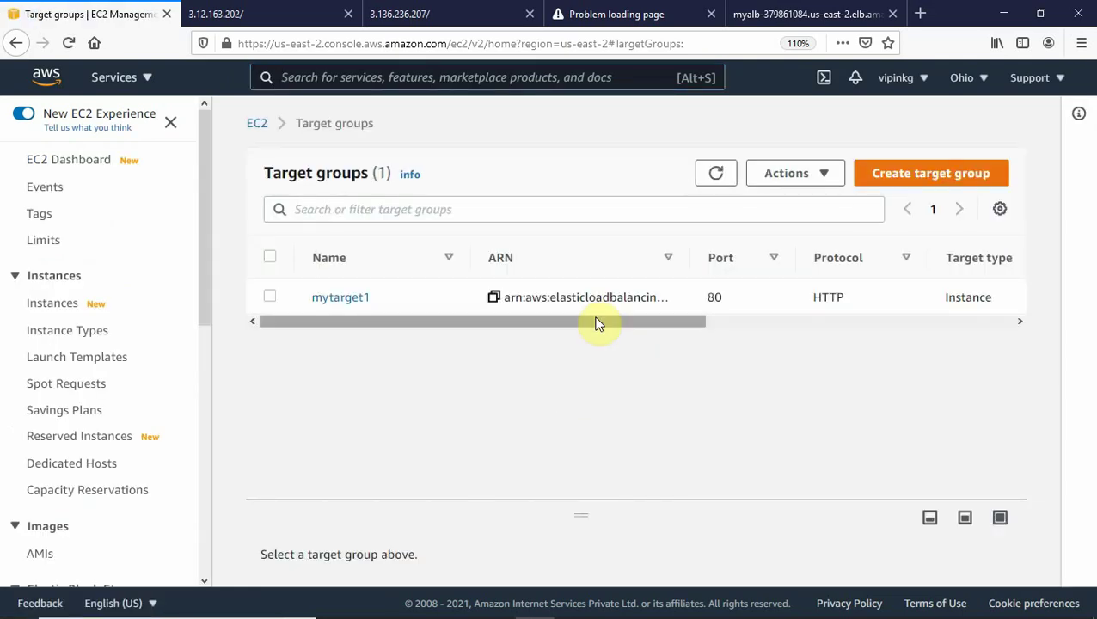
# - Open the mytarget1 target group, examine its details and registered targets, and return to the target groups list
pyautogui.click(327, 299)
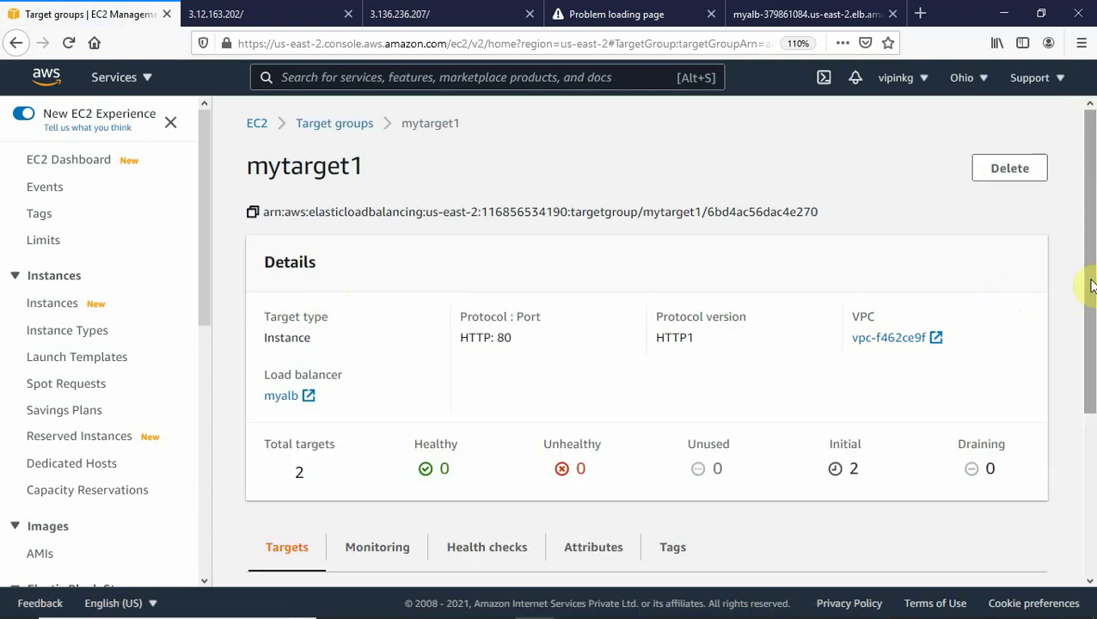
pyautogui.moveTo(1089, 286); pyautogui.dragTo(1090, 477)
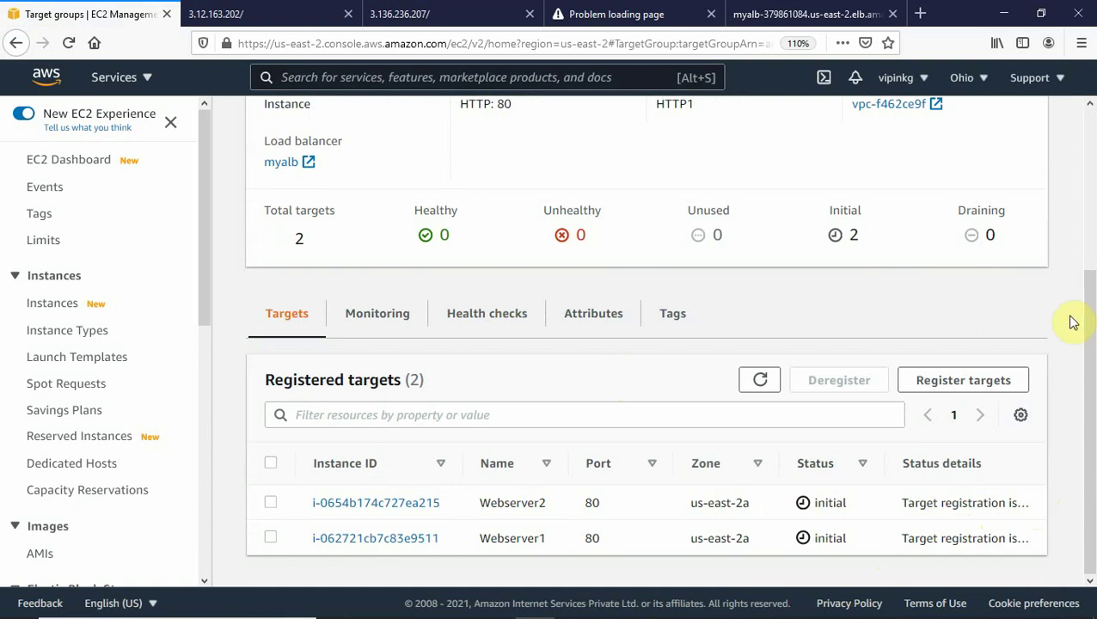
pyautogui.moveTo(1087, 338); pyautogui.dragTo(1074, 142)
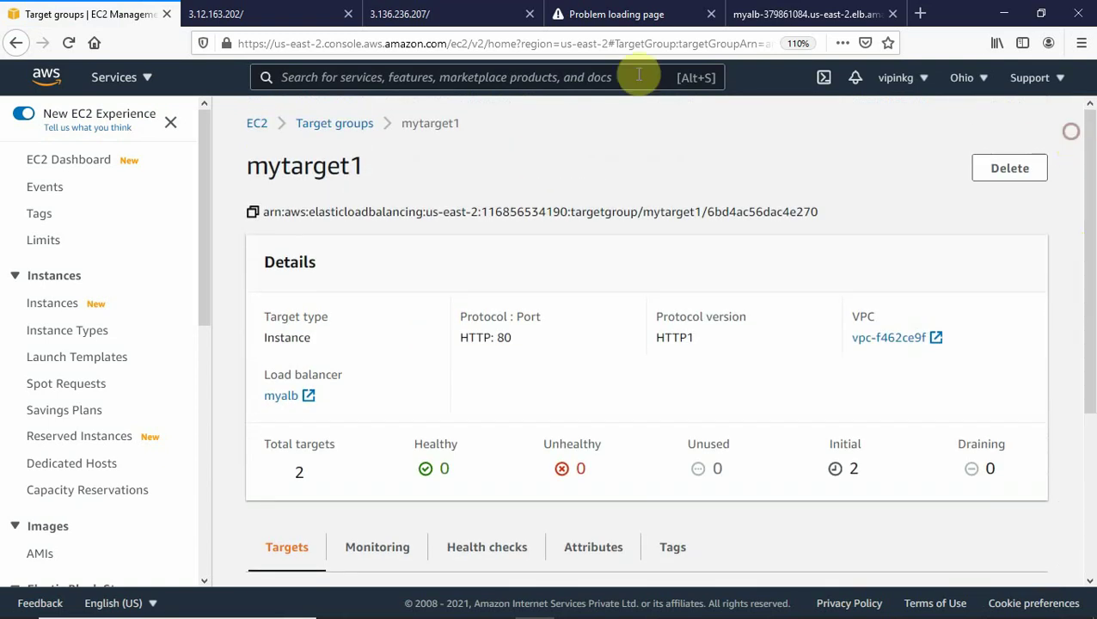
pyautogui.click(317, 125)
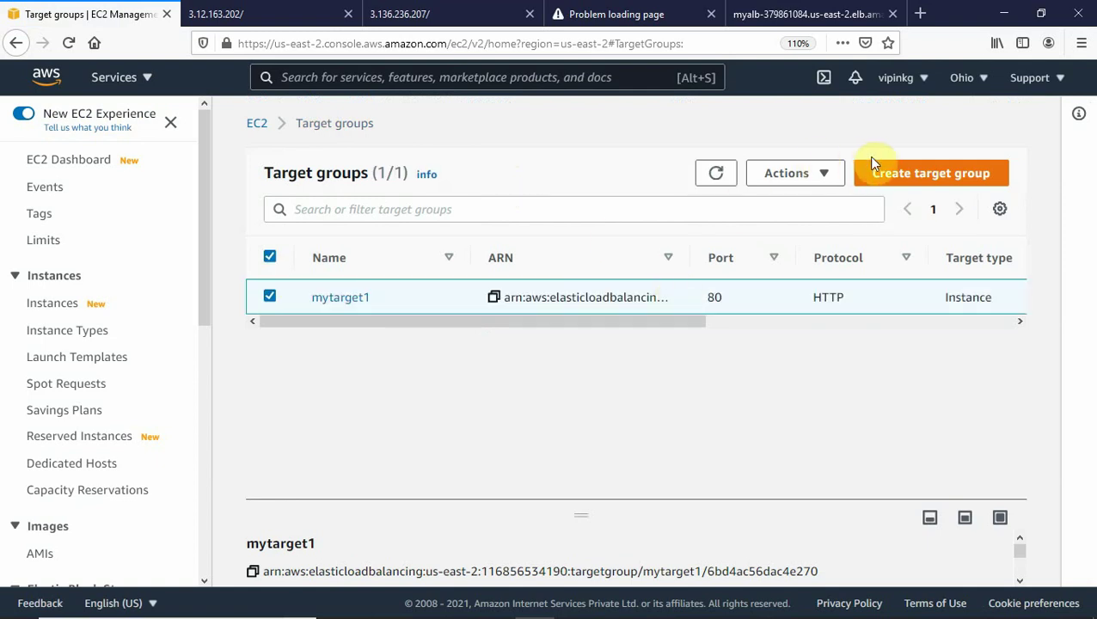
# - Start a new instance target group named mytarget2 and set its health check path to /demo/
pyautogui.click(892, 177)
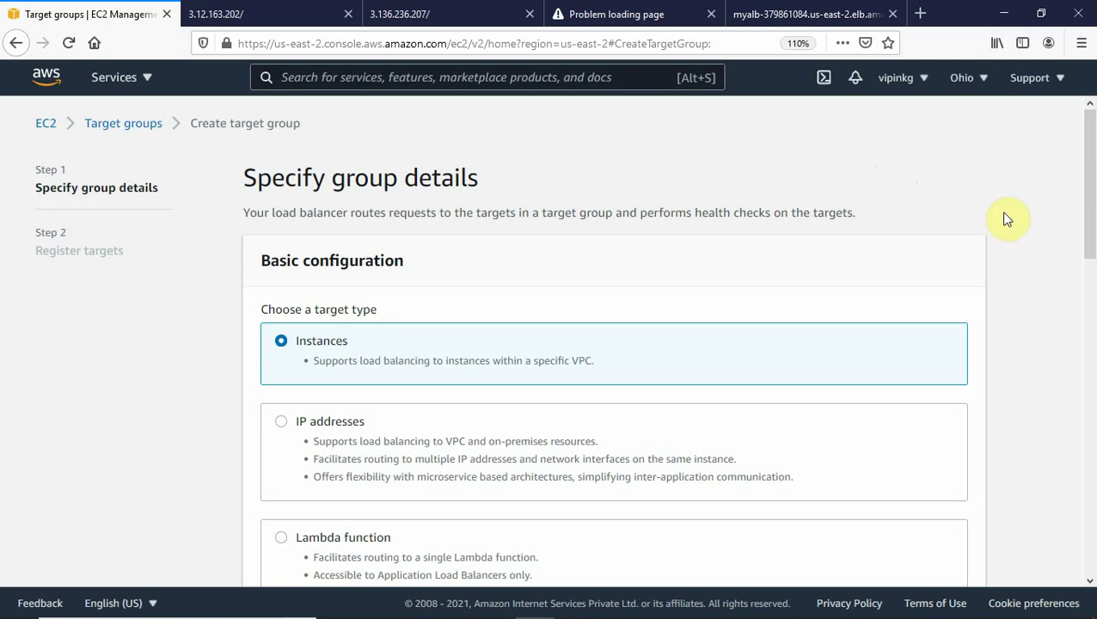
pyautogui.hotkey('ctrl', '+')
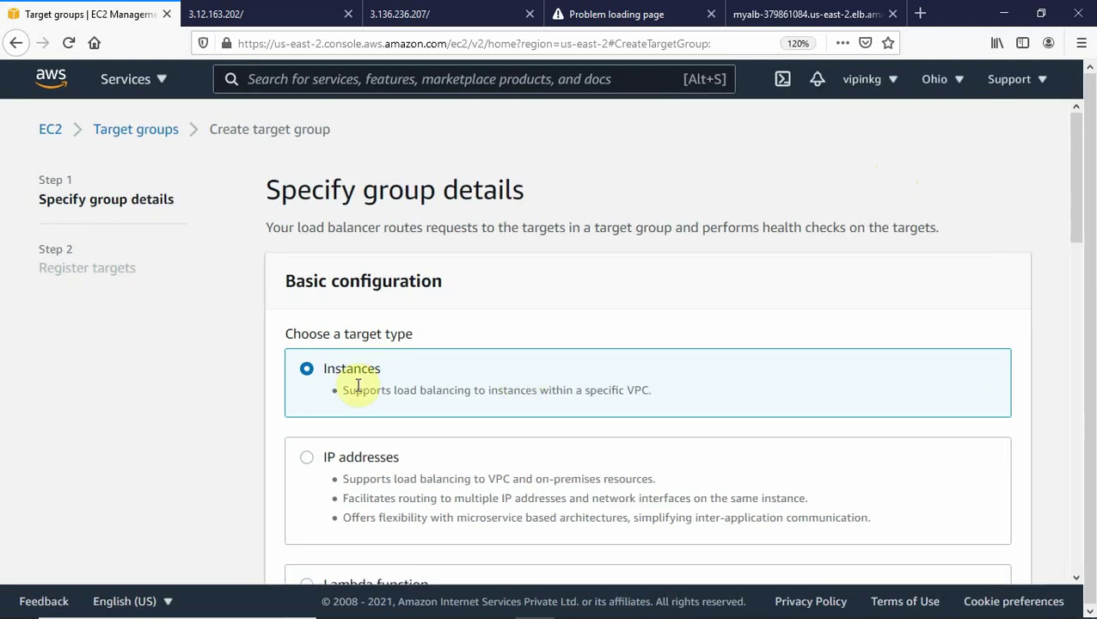
pyautogui.scroll(-5, 1072, 292)
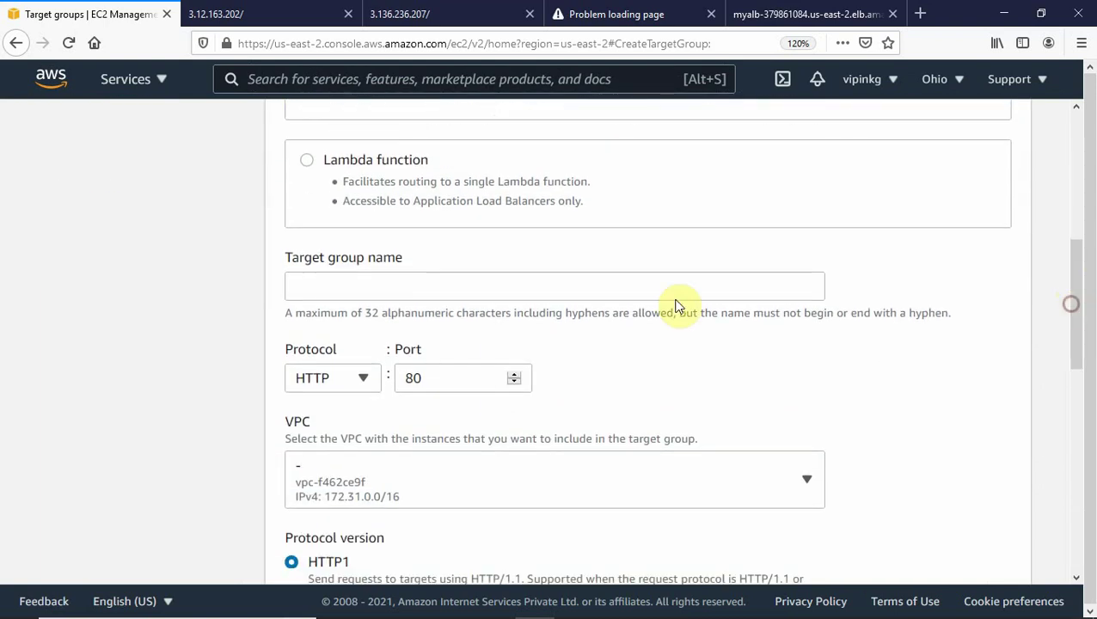
pyautogui.click(406, 289)
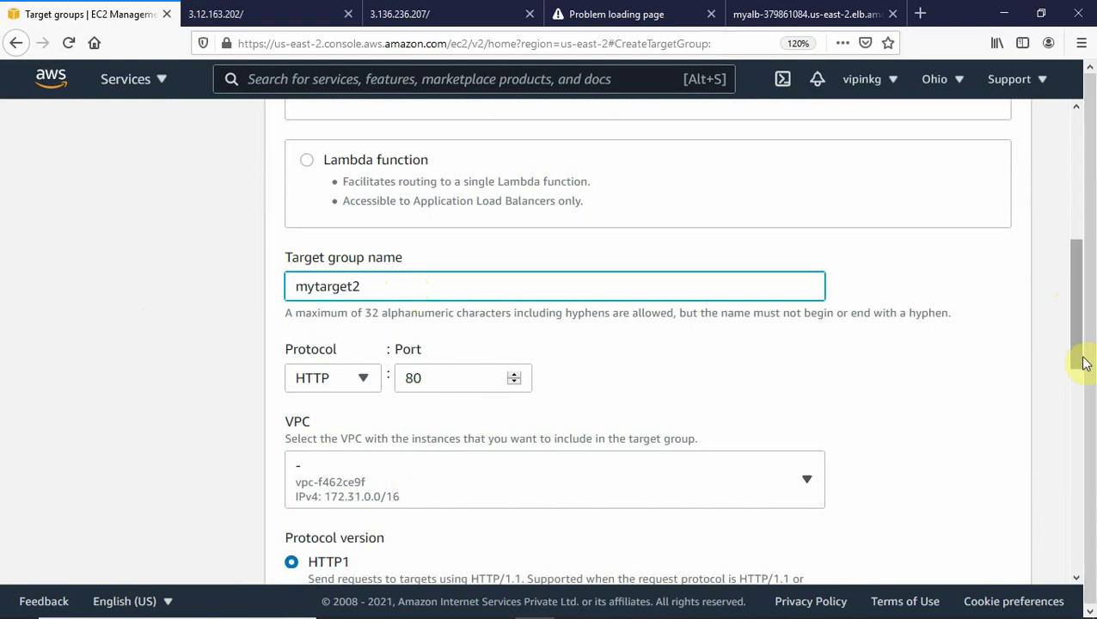
pyautogui.moveTo(1079, 361); pyautogui.dragTo(1055, 544)
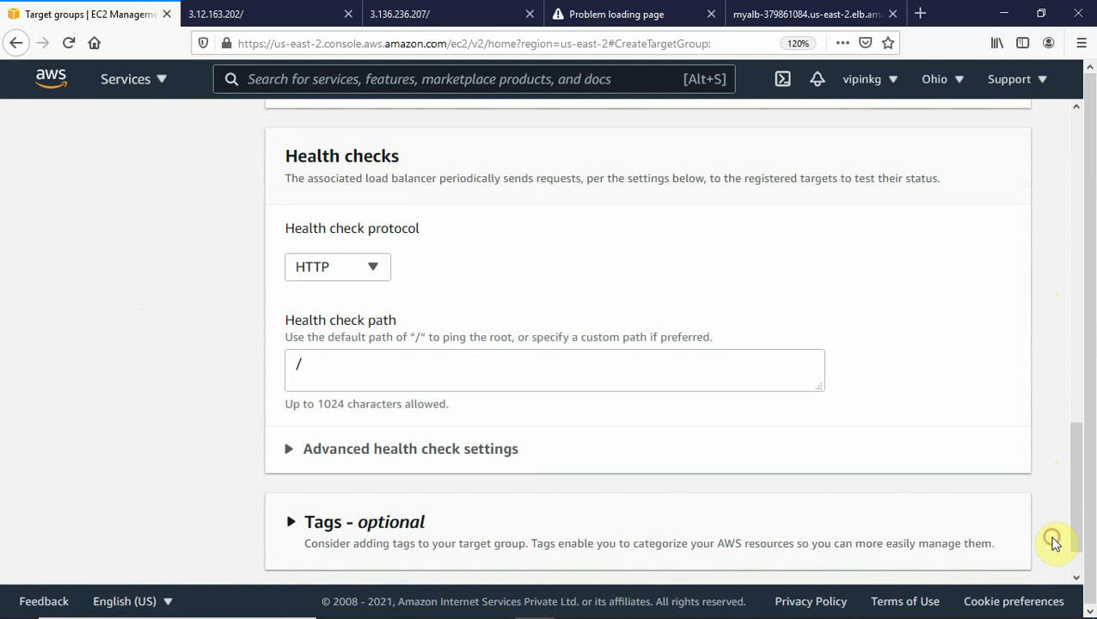
pyautogui.click(380, 364)
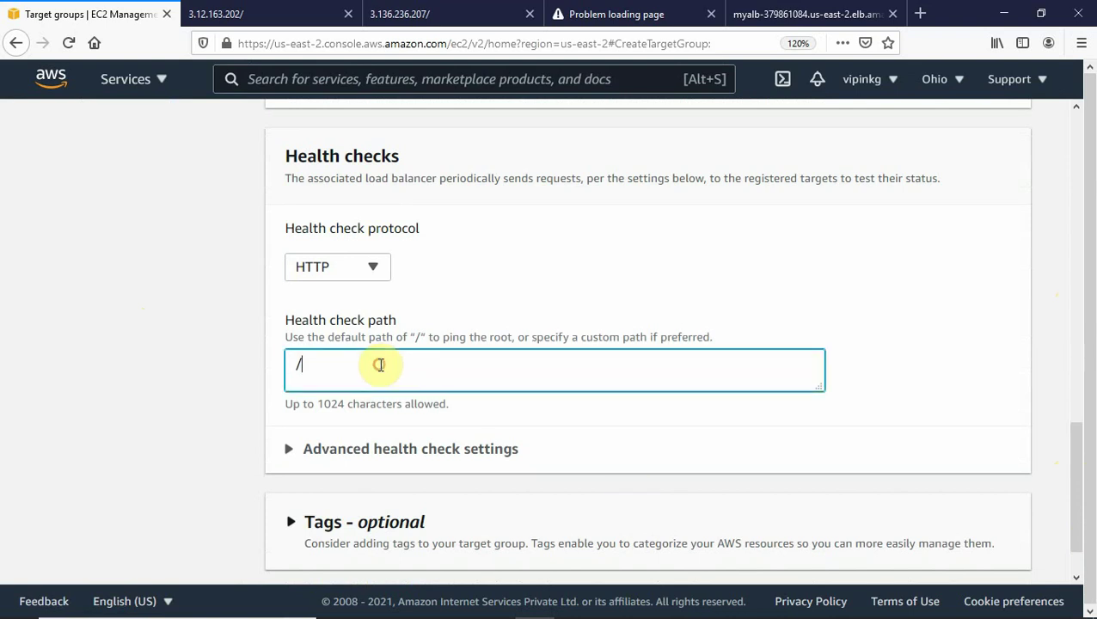
pyautogui.write('demo/')
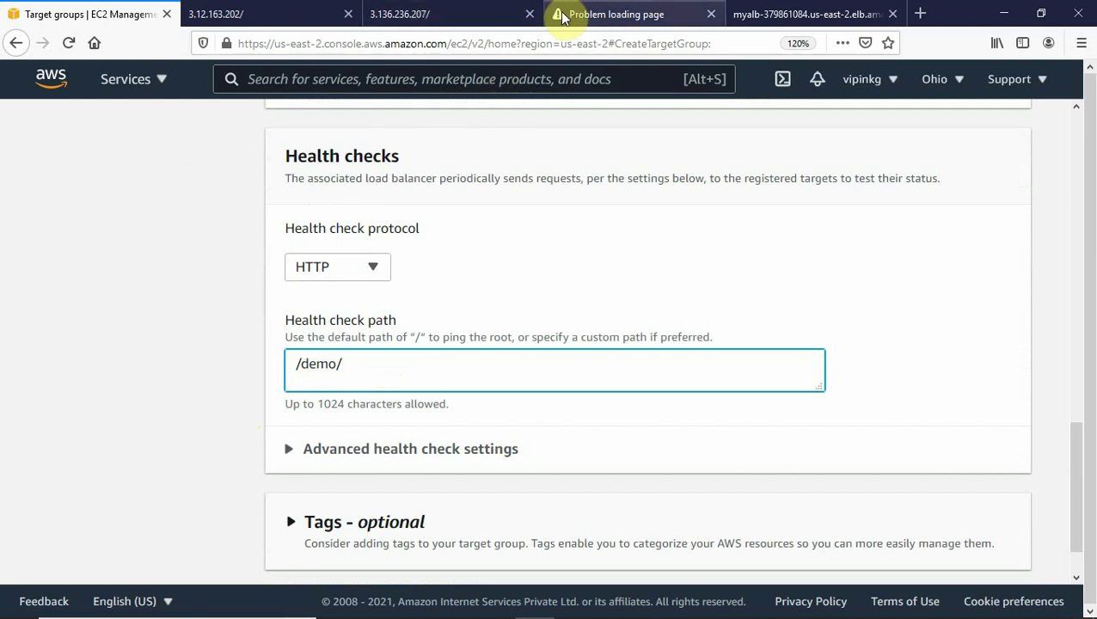
# - Correct the address in the browser tab that failed to load to 3.17.57.76 and load the page
pyautogui.click(584, 13)
pyautogui.click(315, 49)
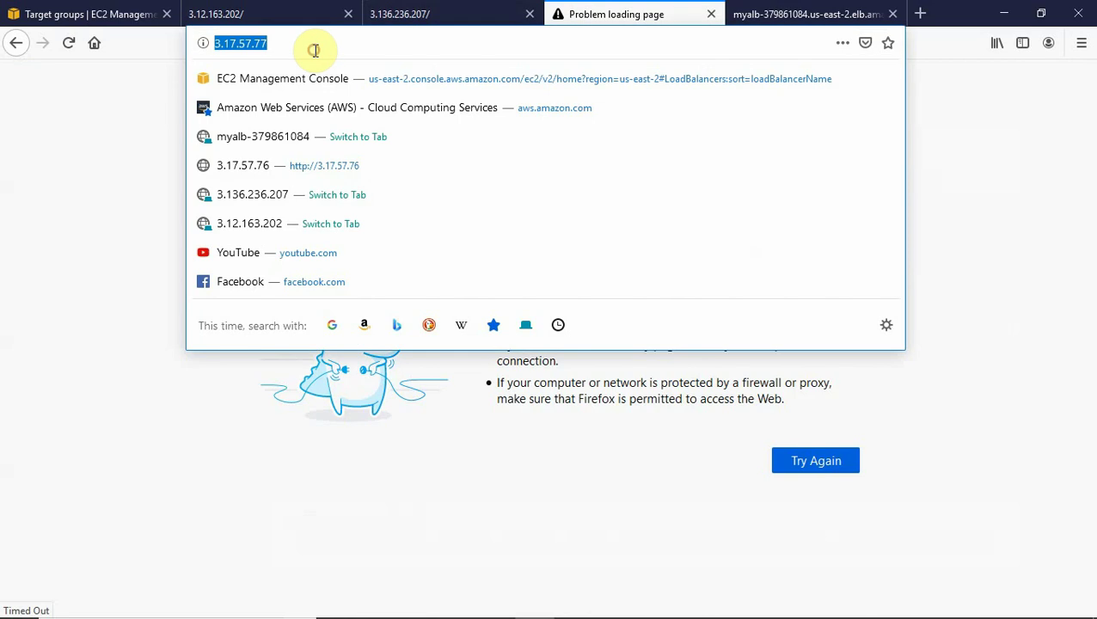
pyautogui.click(314, 50)
pyautogui.press('BackSpace')
pyautogui.write('6')
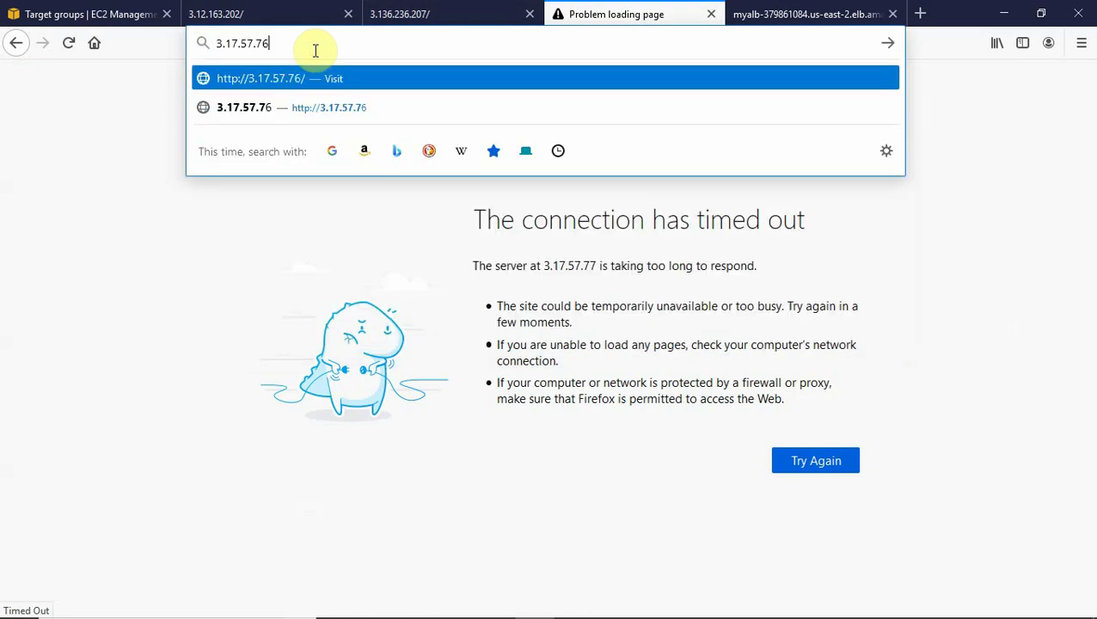
pyautogui.press('Return')
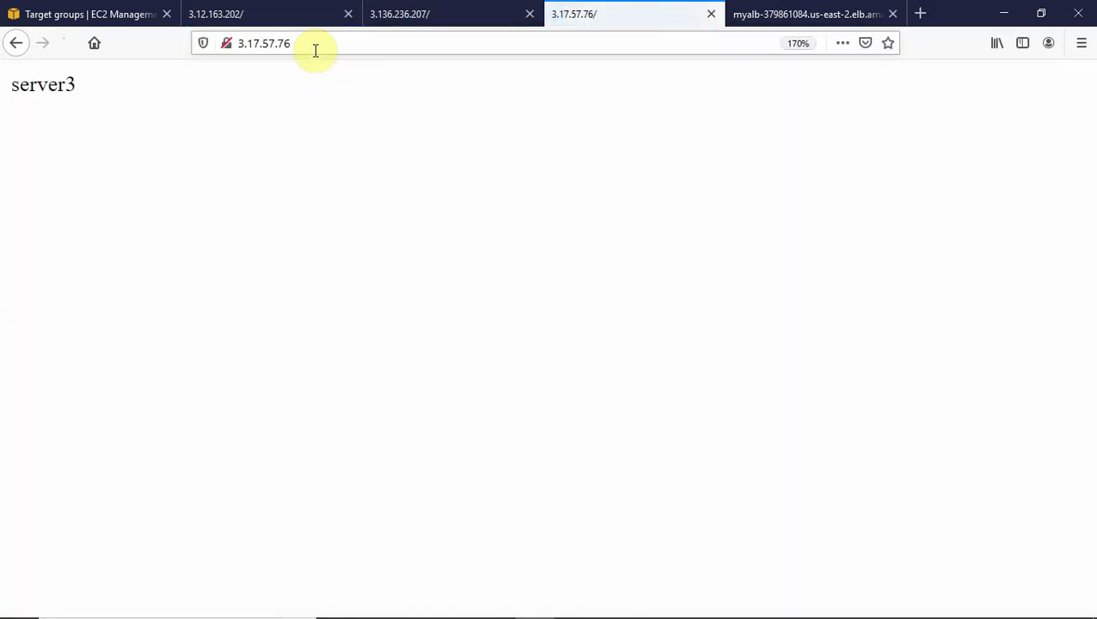
# - Enter the address 3.17.57.76/demo/ in the third server's browser tab without loading it
pyautogui.click(301, 46)
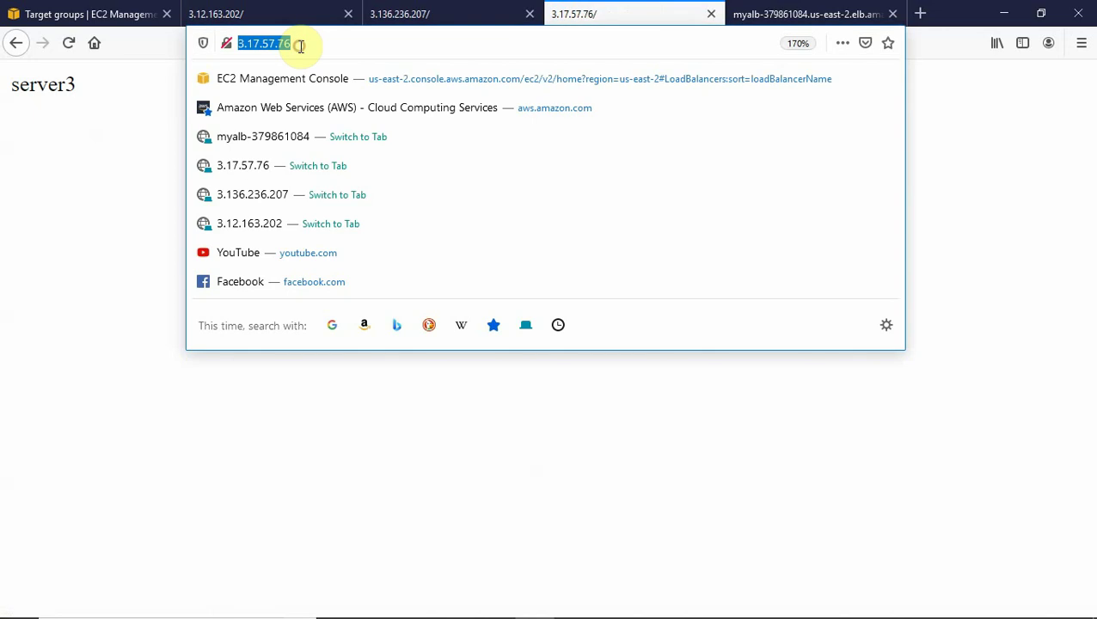
pyautogui.click(301, 47)
pyautogui.write('/d')
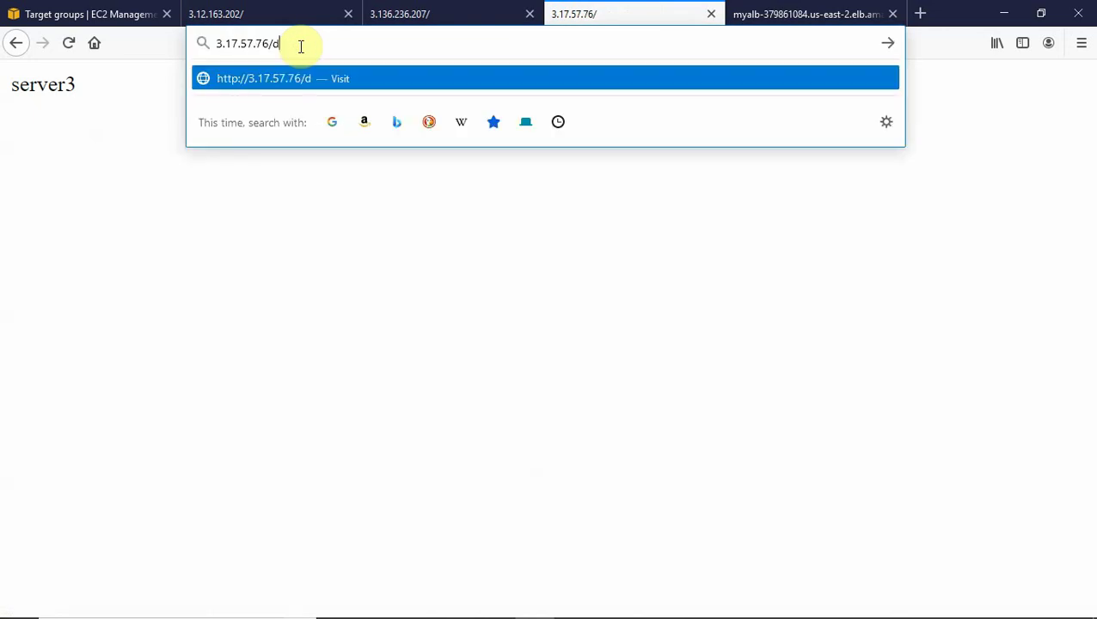
pyautogui.write('emo/')
# - Return to the AWS console, open EC2 in a separate browser tab, and list the running instances there
pyautogui.click(104, 17)
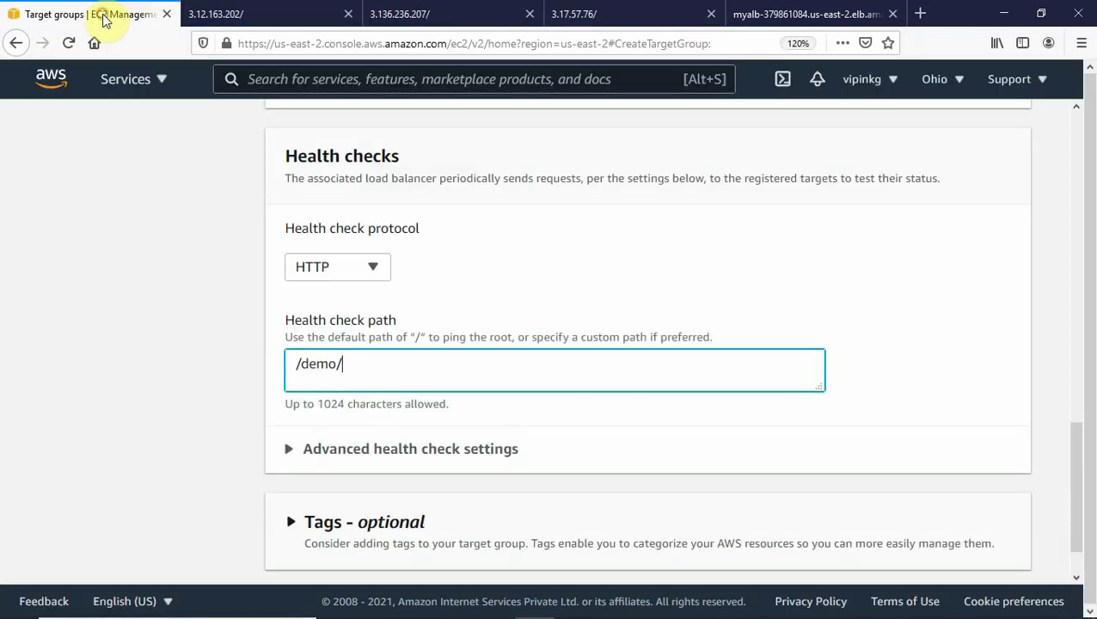
pyautogui.click(160, 80)
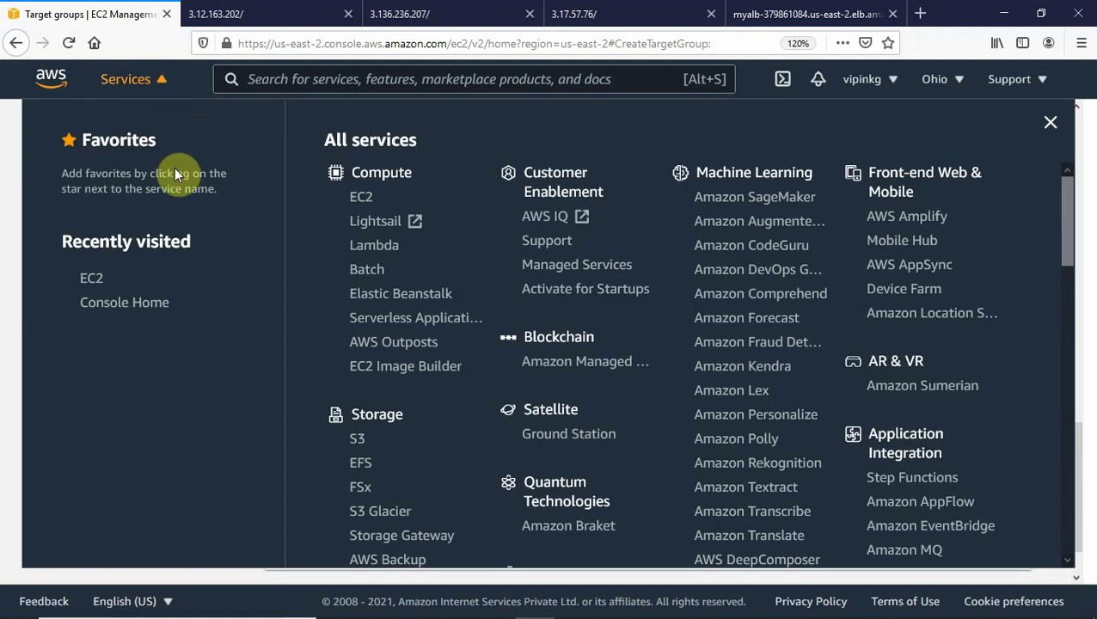
pyautogui.rightClick(363, 199)
pyautogui.click(413, 207)
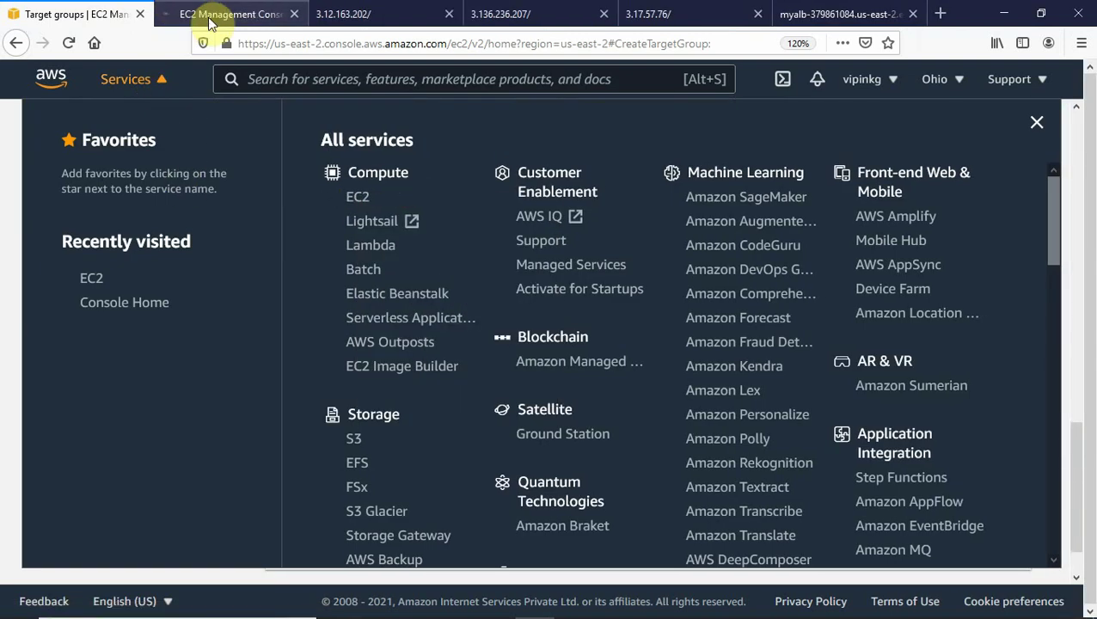
pyautogui.click(211, 18)
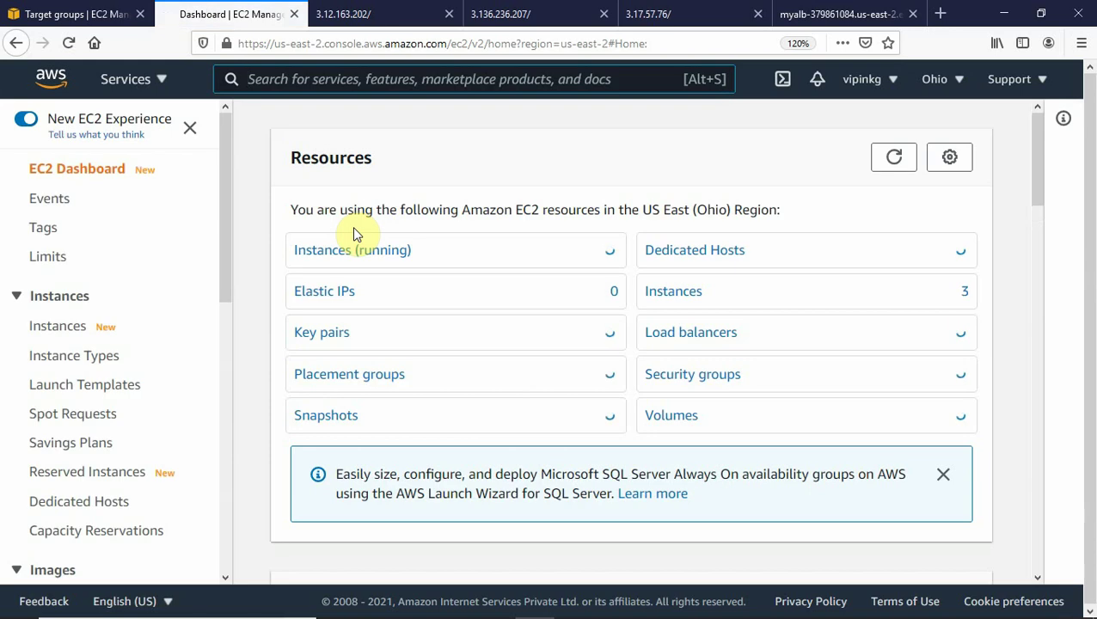
pyautogui.click(340, 258)
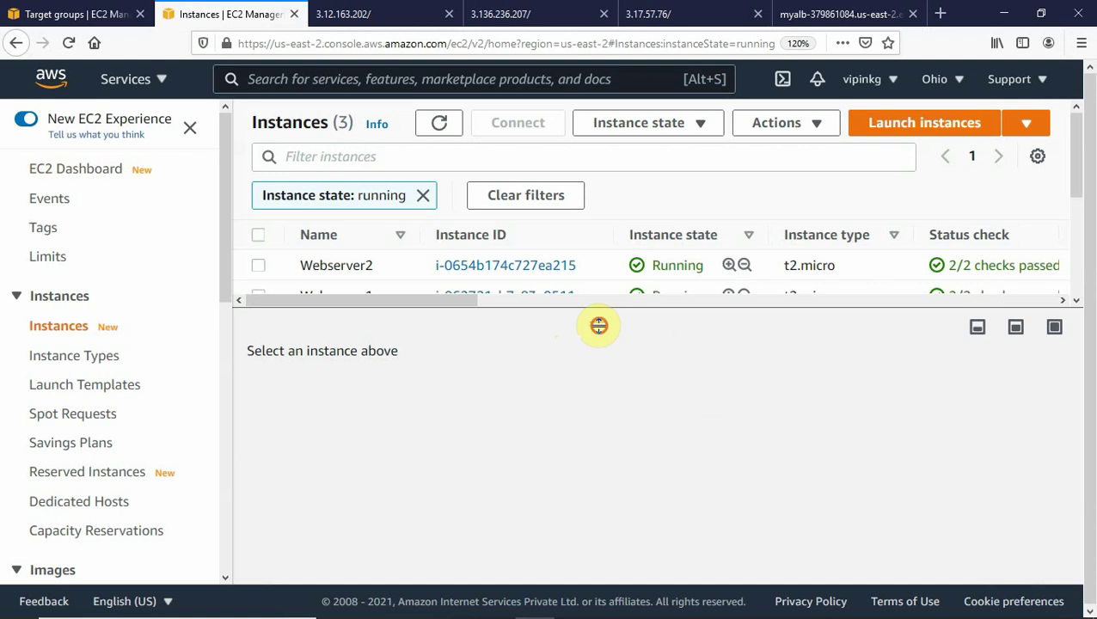
# - Select the Webserver3 instance and copy its public IPv4 address from the instance summary
pyautogui.moveTo(599, 325); pyautogui.dragTo(451, 428)
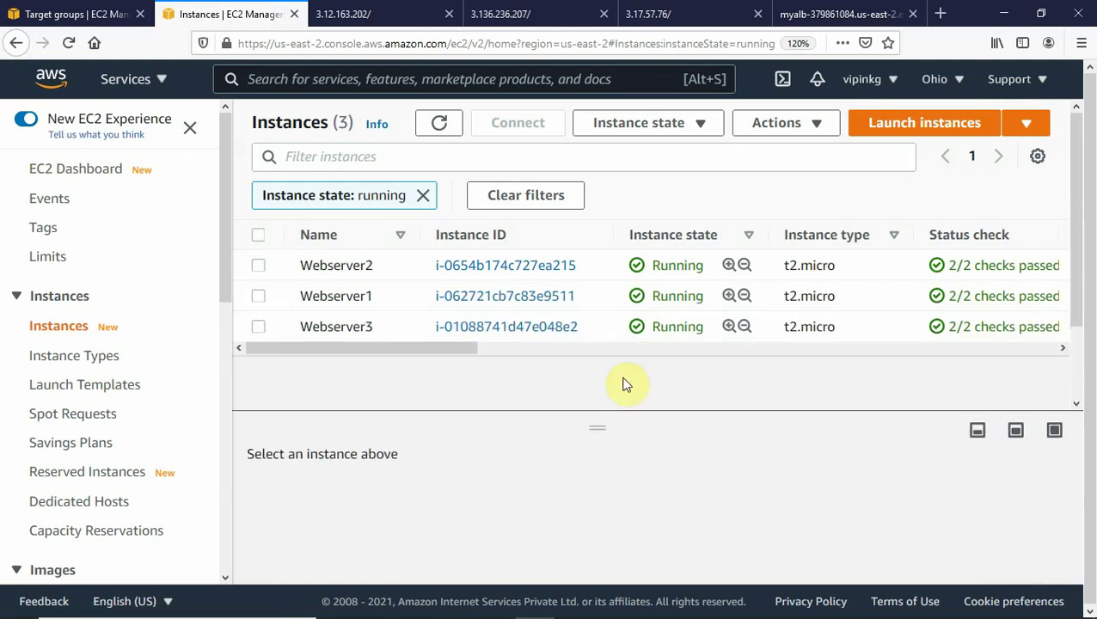
pyautogui.click(258, 327)
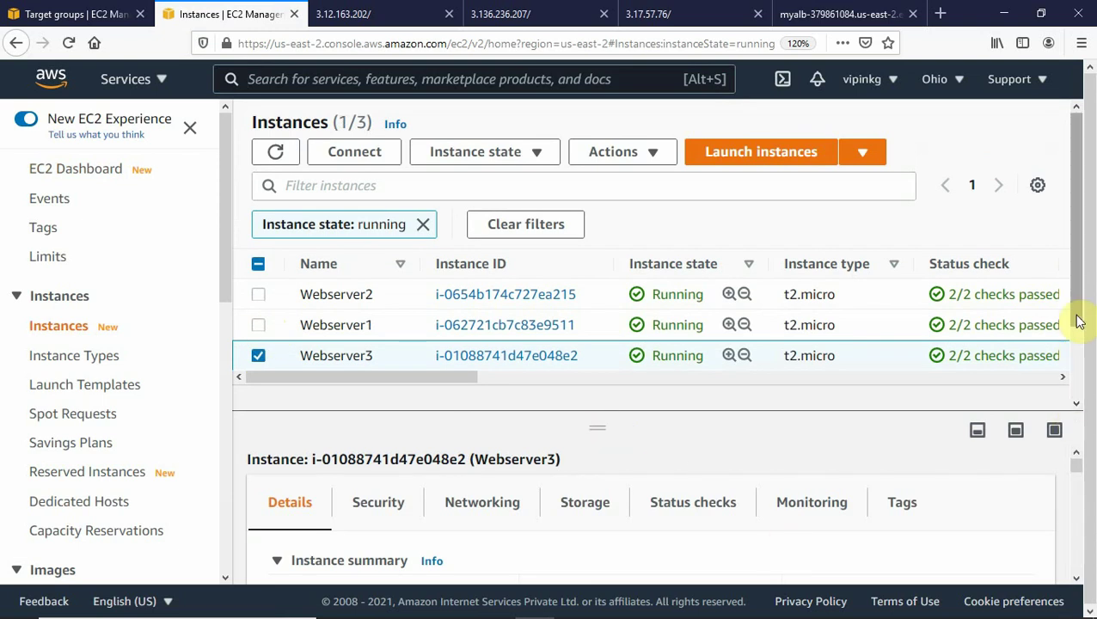
pyautogui.moveTo(1076, 326); pyautogui.dragTo(1077, 362)
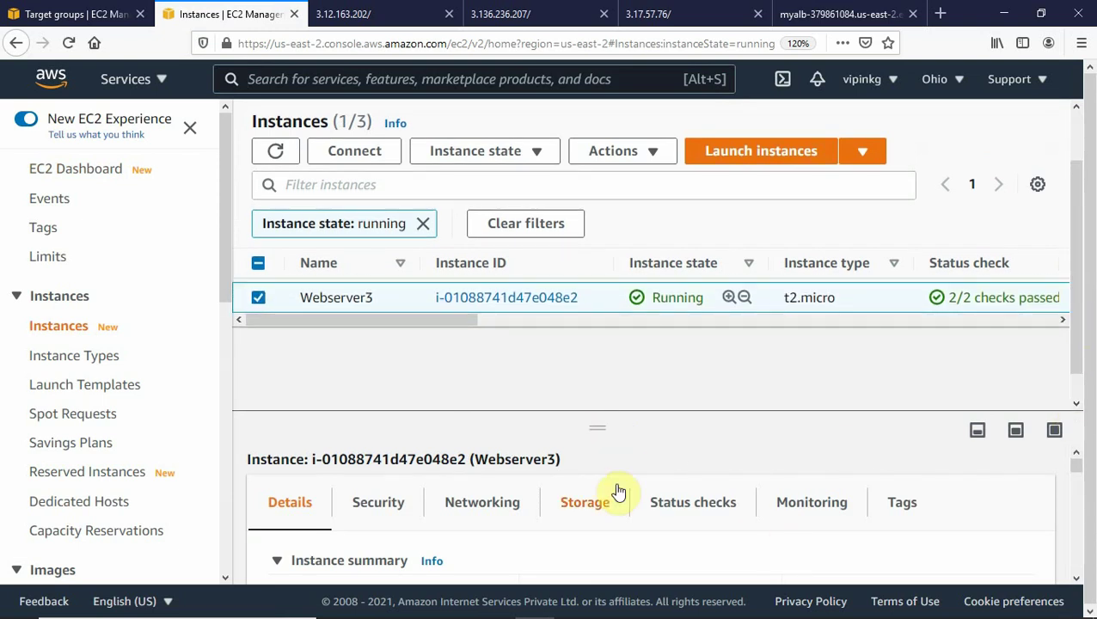
pyautogui.moveTo(601, 427)
pyautogui.mouseDown()
pyautogui.moveTo(597, 353)
pyautogui.moveTo(601, 456)
pyautogui.moveTo(607, 416)
pyautogui.mouseUp()
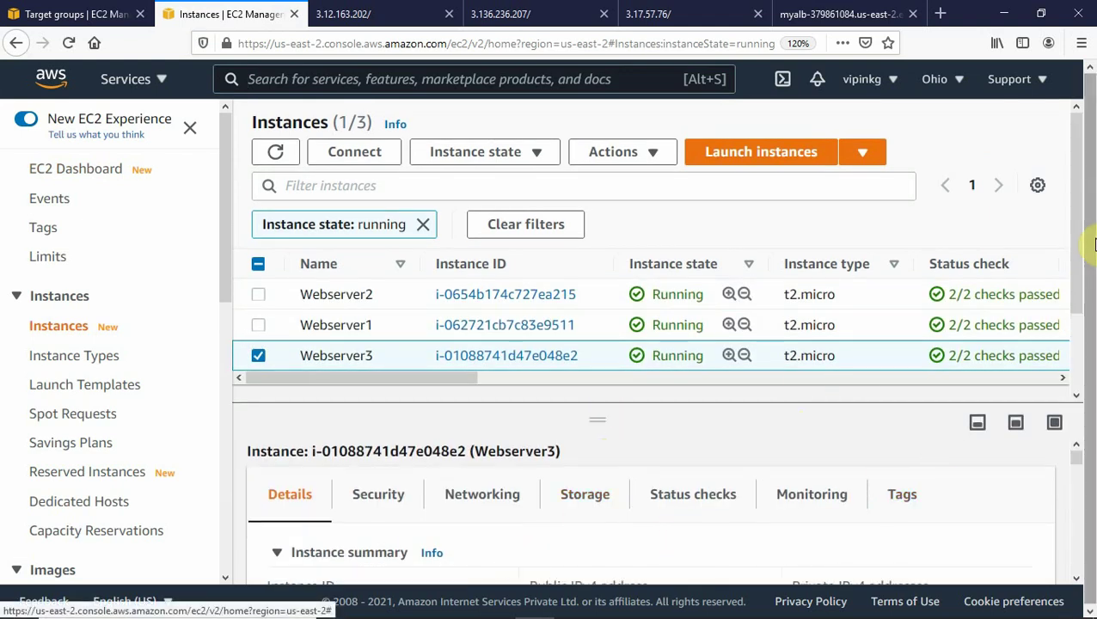
pyautogui.moveTo(1080, 268); pyautogui.dragTo(1075, 303)
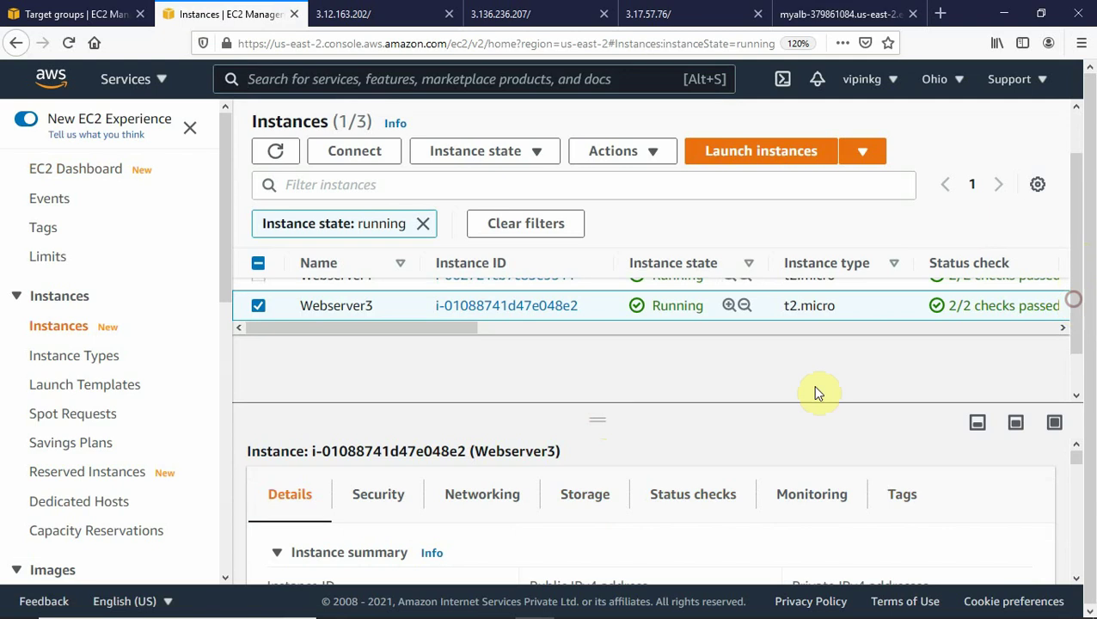
pyautogui.hotkey('ctrl', '-')
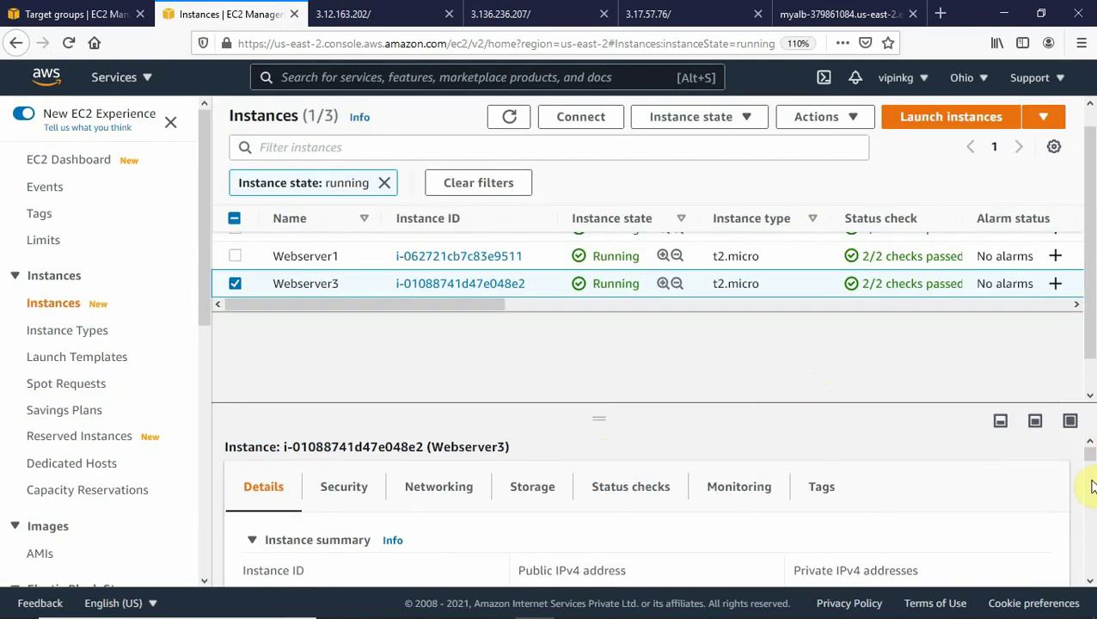
pyautogui.moveTo(1088, 454); pyautogui.dragTo(1089, 464)
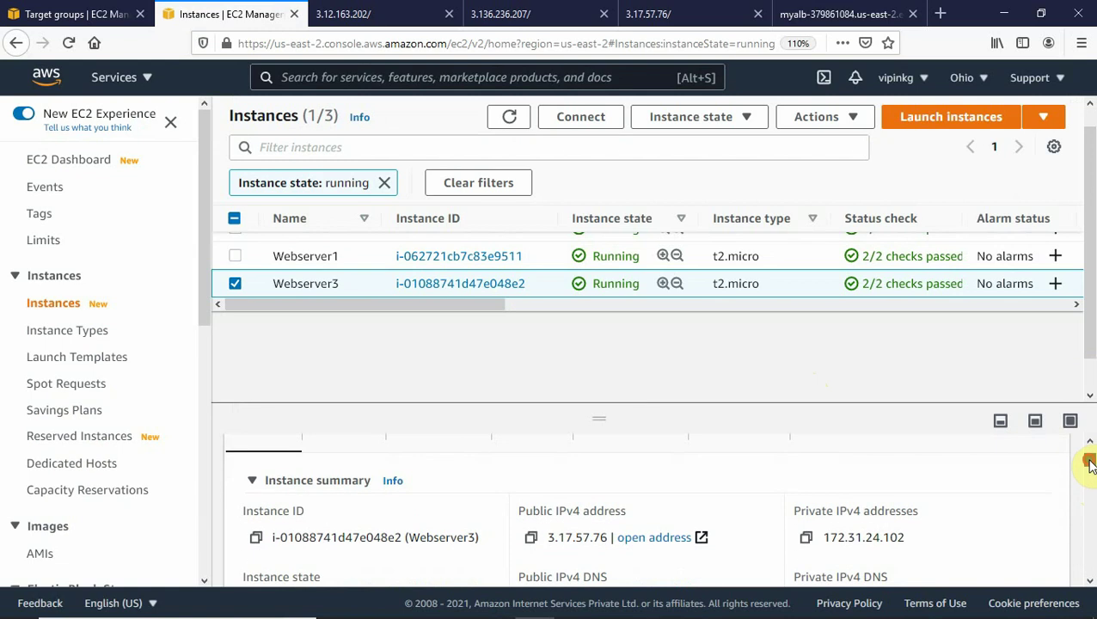
pyautogui.click(531, 537)
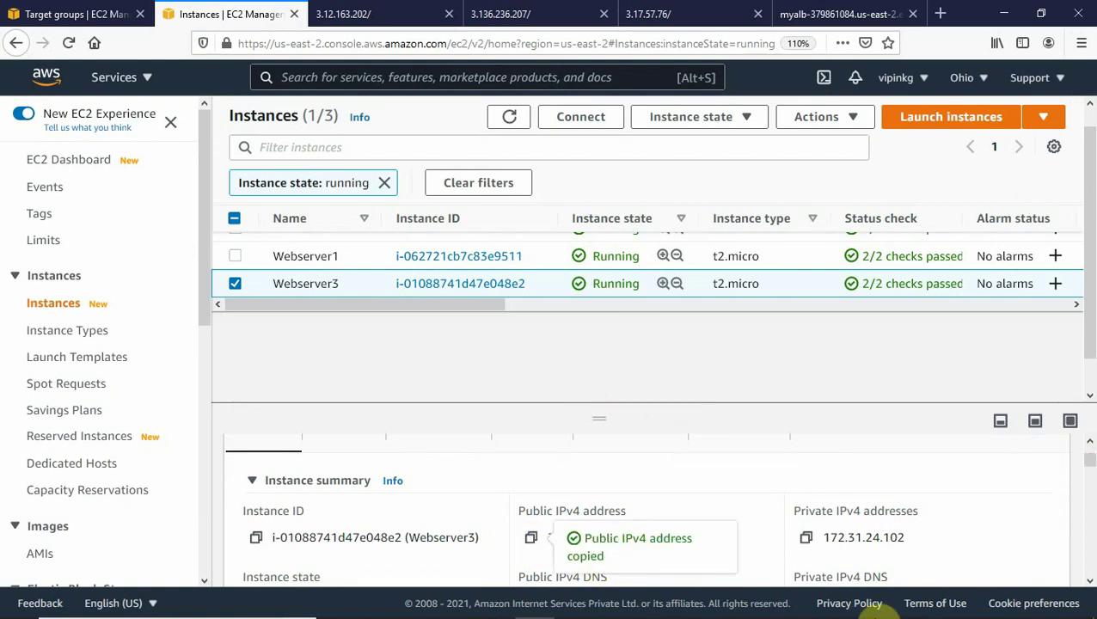
# - Switch to PuTTY and paste the copied address 3.17.57.76 as the SSH session's host name
pyautogui.moveTo(711, 612)
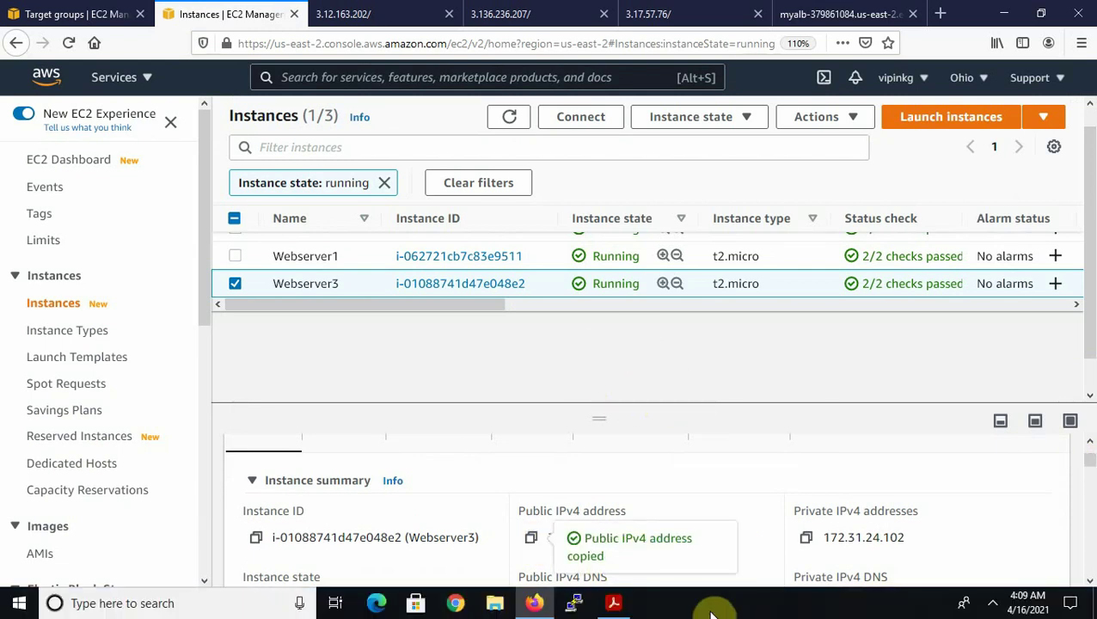
pyautogui.click(572, 602)
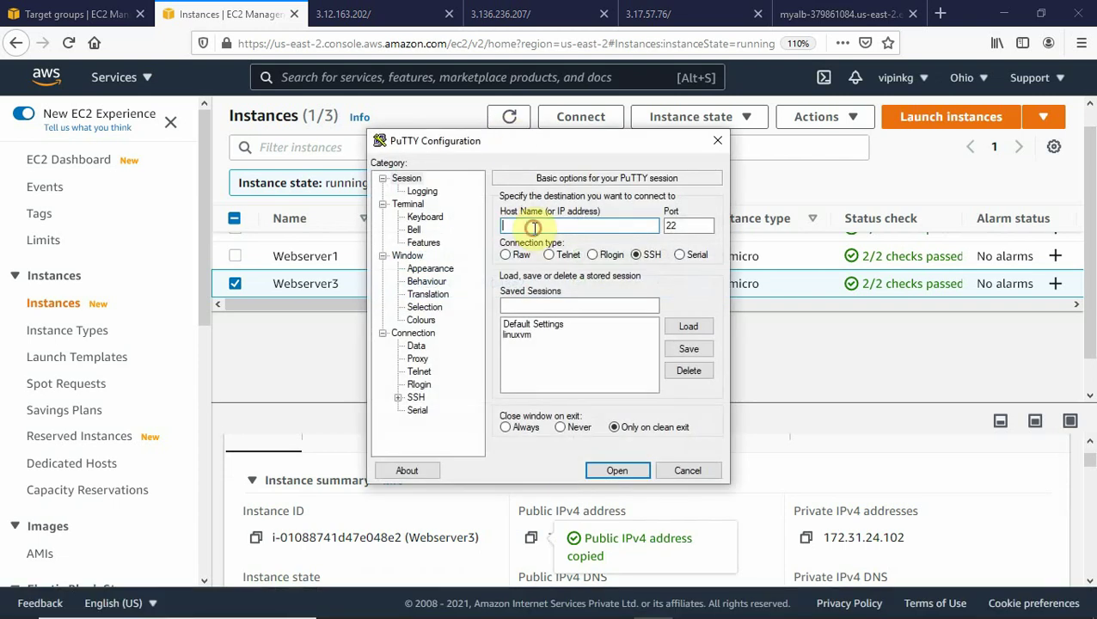
pyautogui.hotkey('ctrl', 'v')
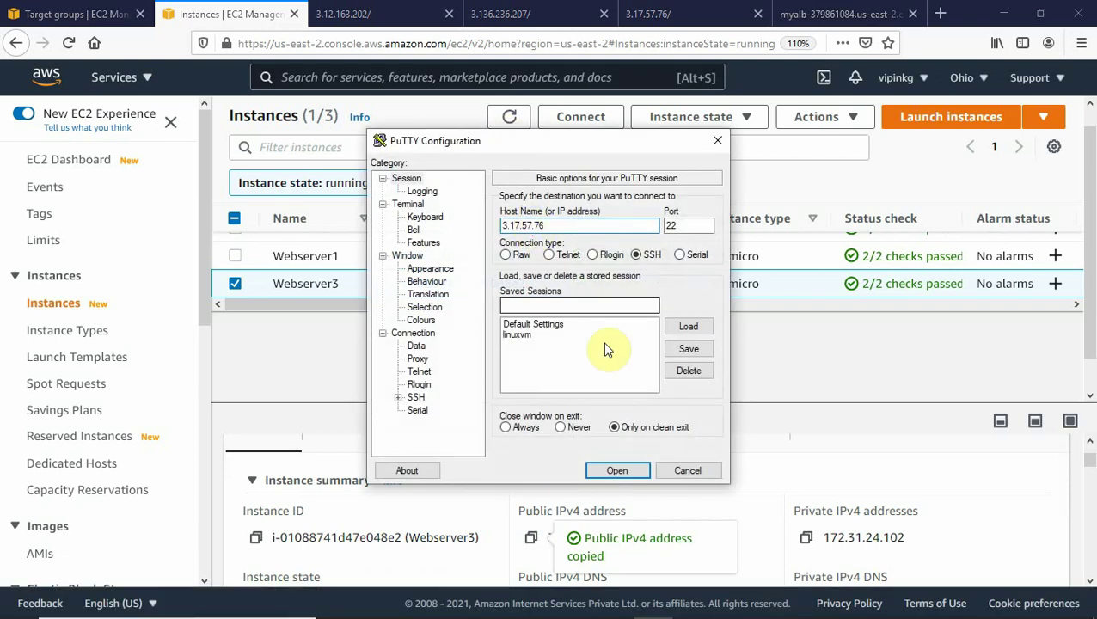
# - Set the PuTTY terminal font to Courier New, Regular, size 16
pyautogui.click(425, 269)
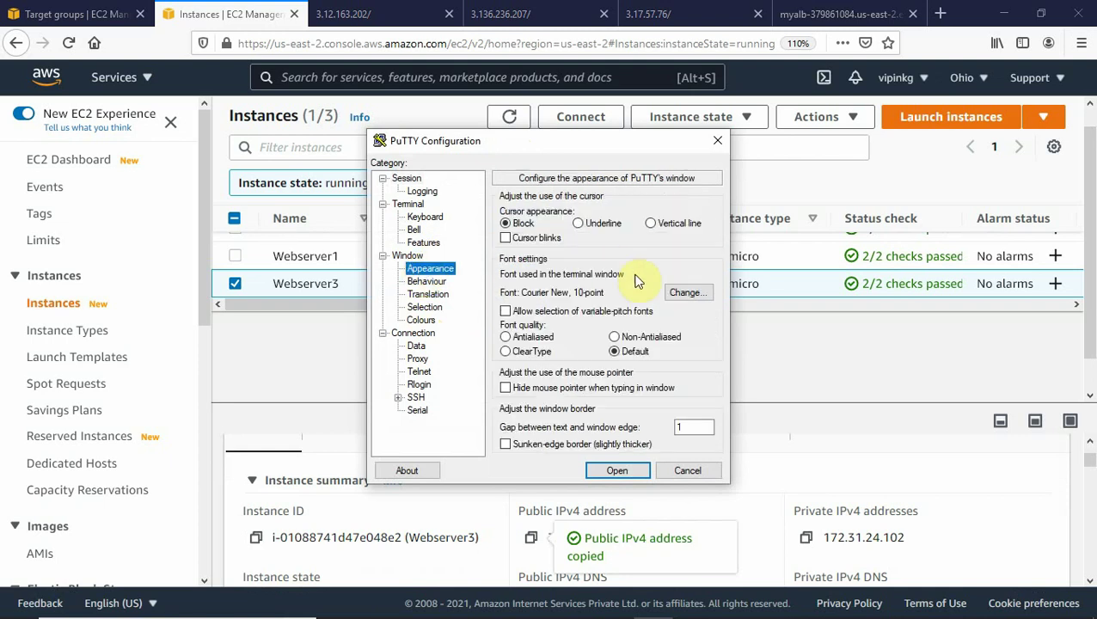
pyautogui.click(679, 295)
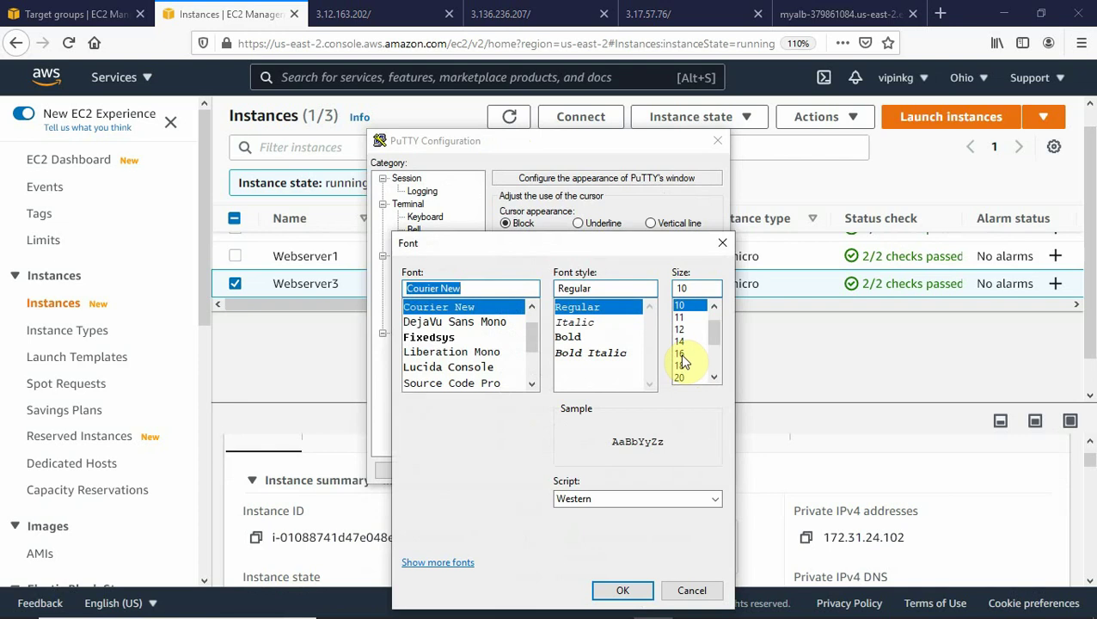
pyautogui.click(680, 353)
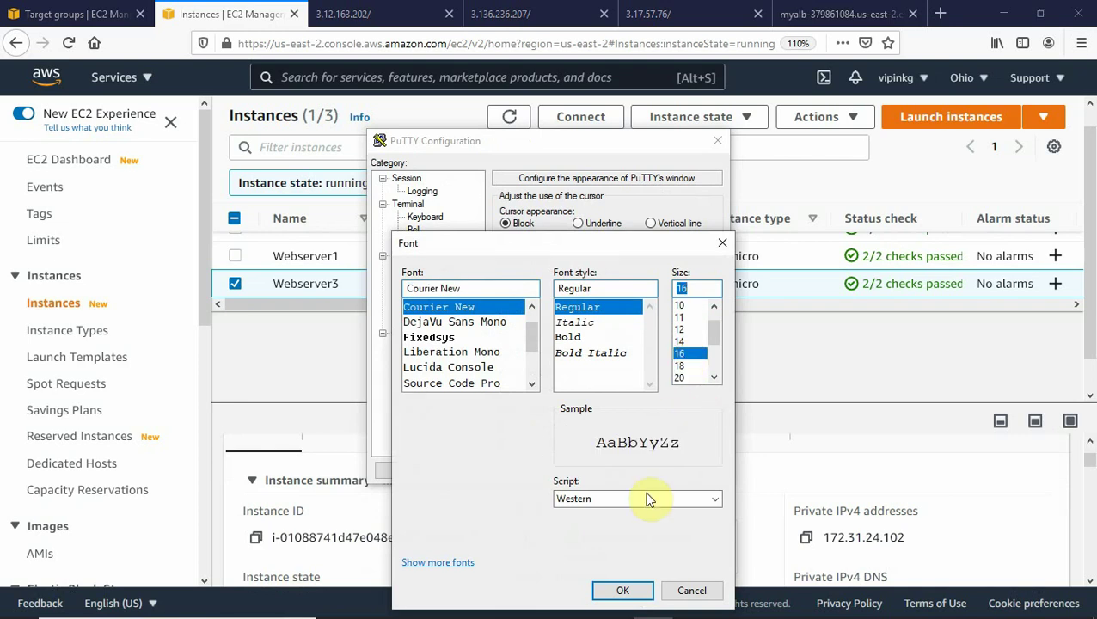
pyautogui.click(620, 592)
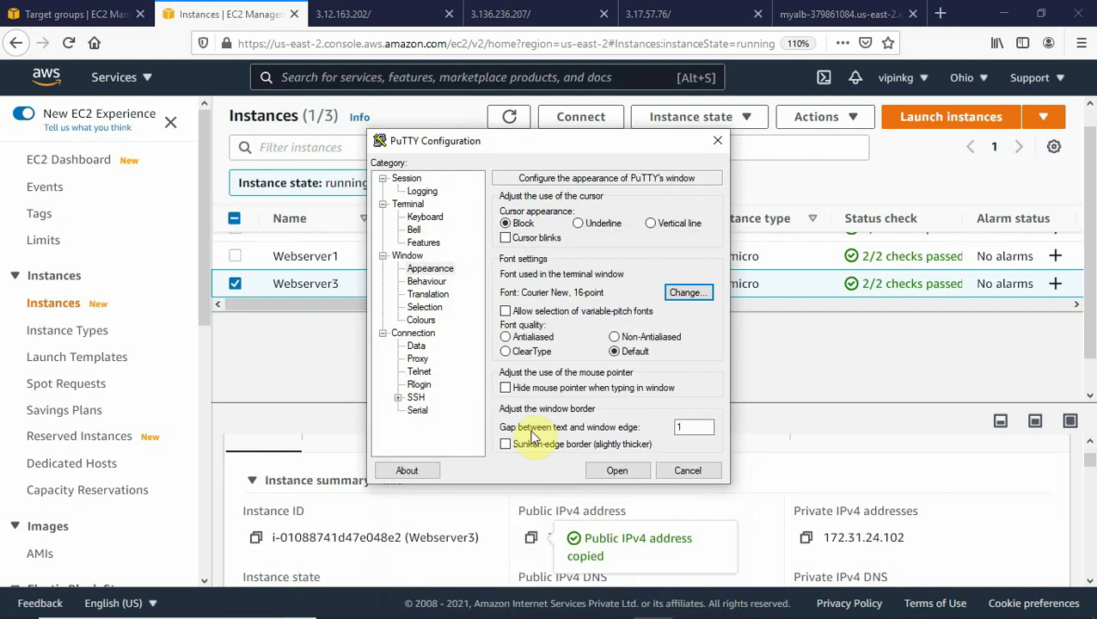
# - Set the session's keepalive interval to 60 seconds and the auto-login username to ec2-user
pyautogui.click(414, 334)
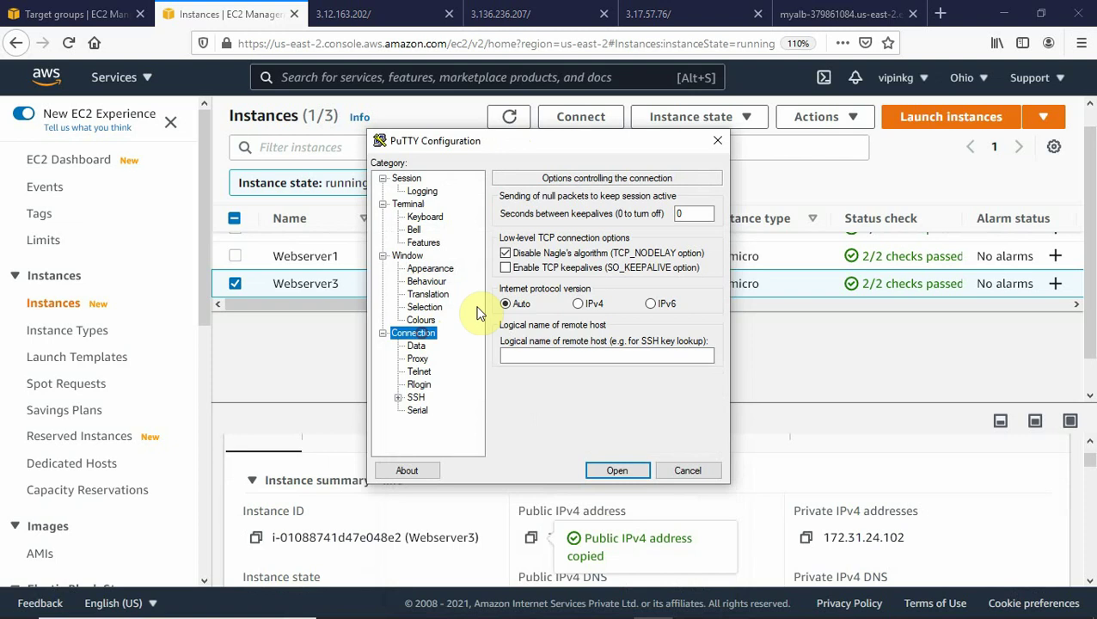
pyautogui.doubleClick(692, 213)
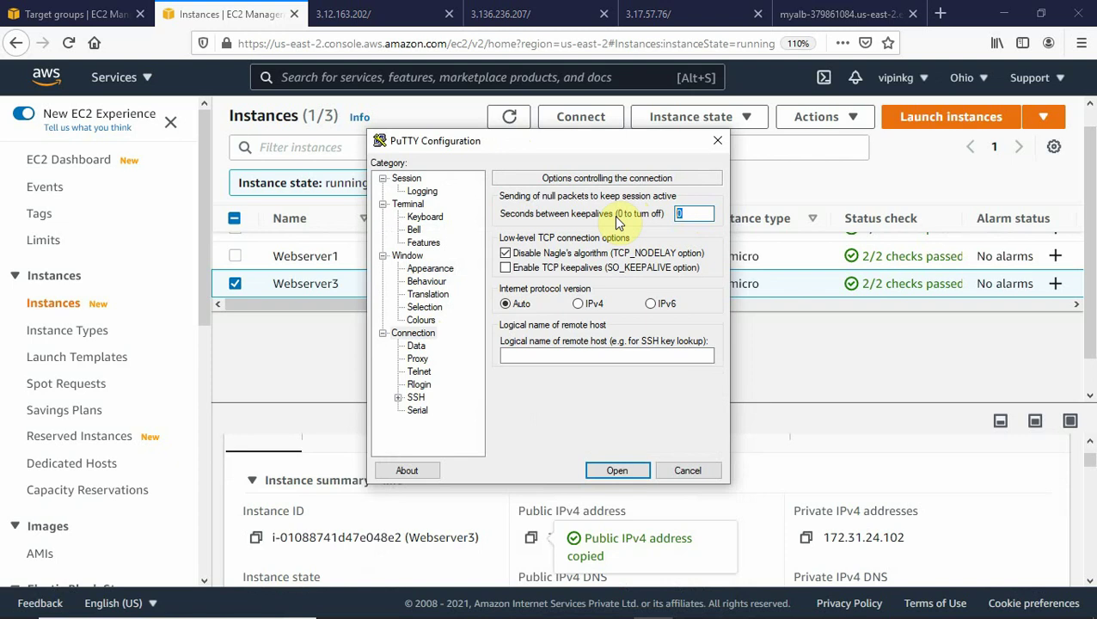
pyautogui.write('60')
pyautogui.click(416, 347)
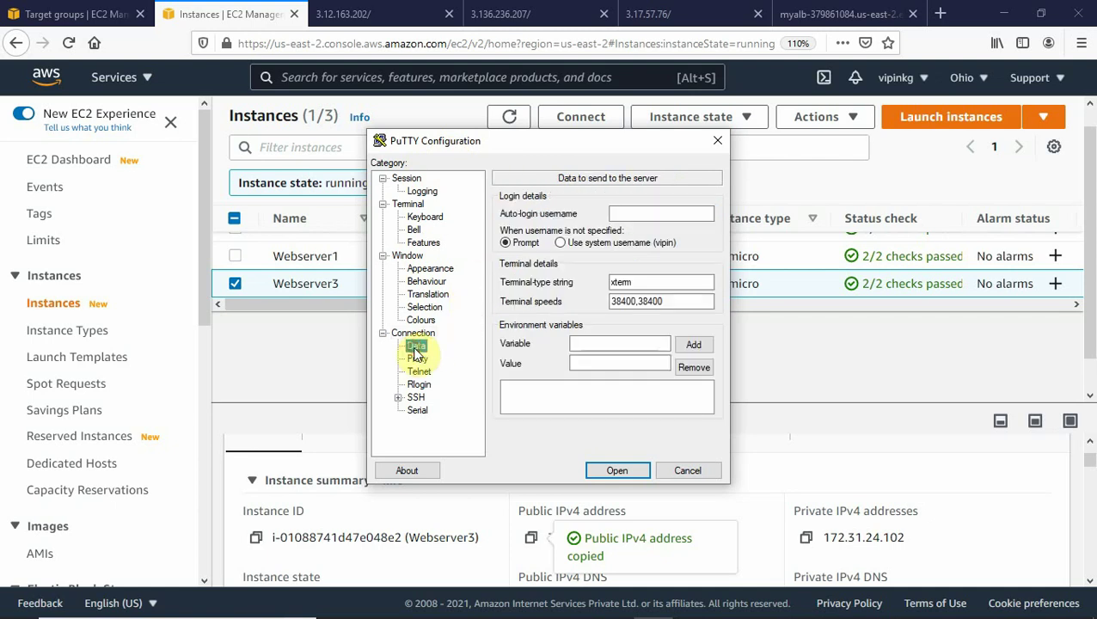
pyautogui.click(637, 214)
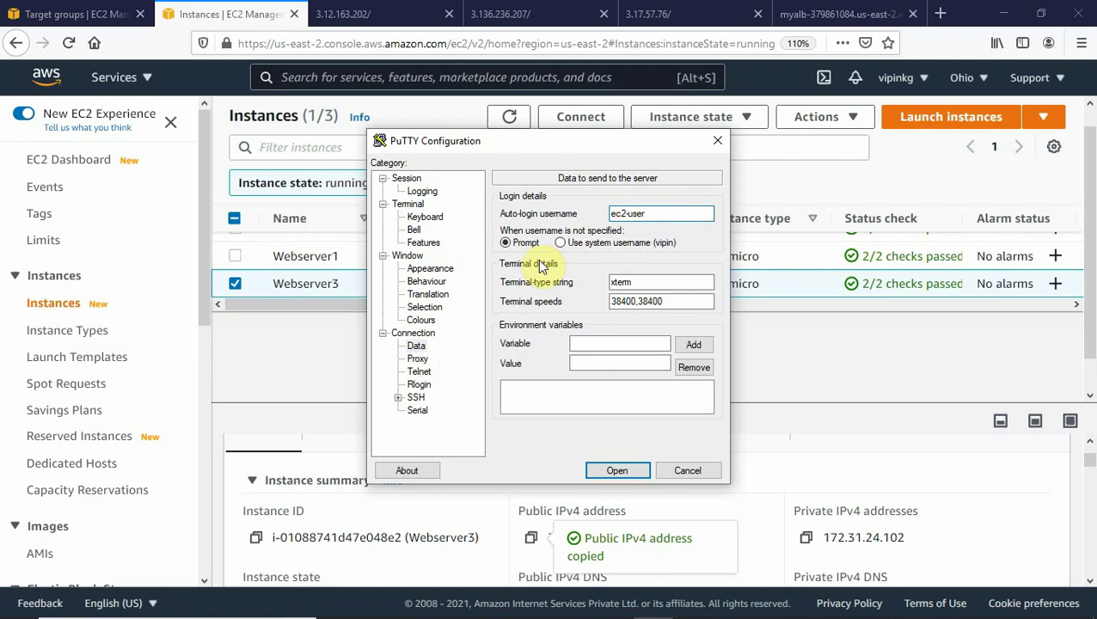
# - Choose the PPK file in the Desktop's aws-key folder as the private key file for SSH authentication
pyautogui.click(398, 398)
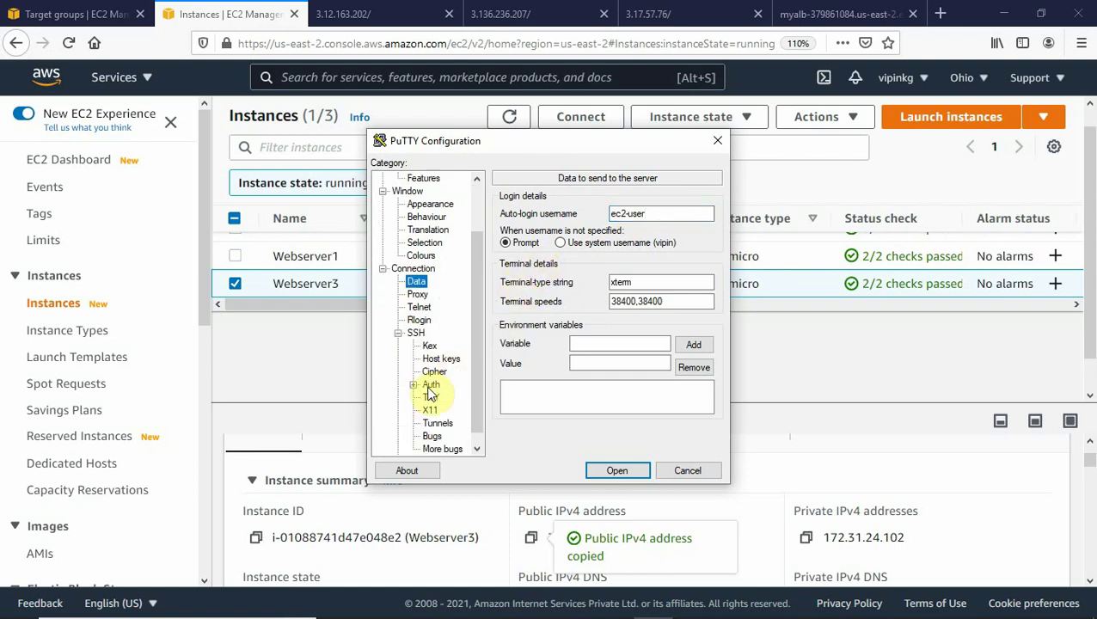
pyautogui.click(431, 386)
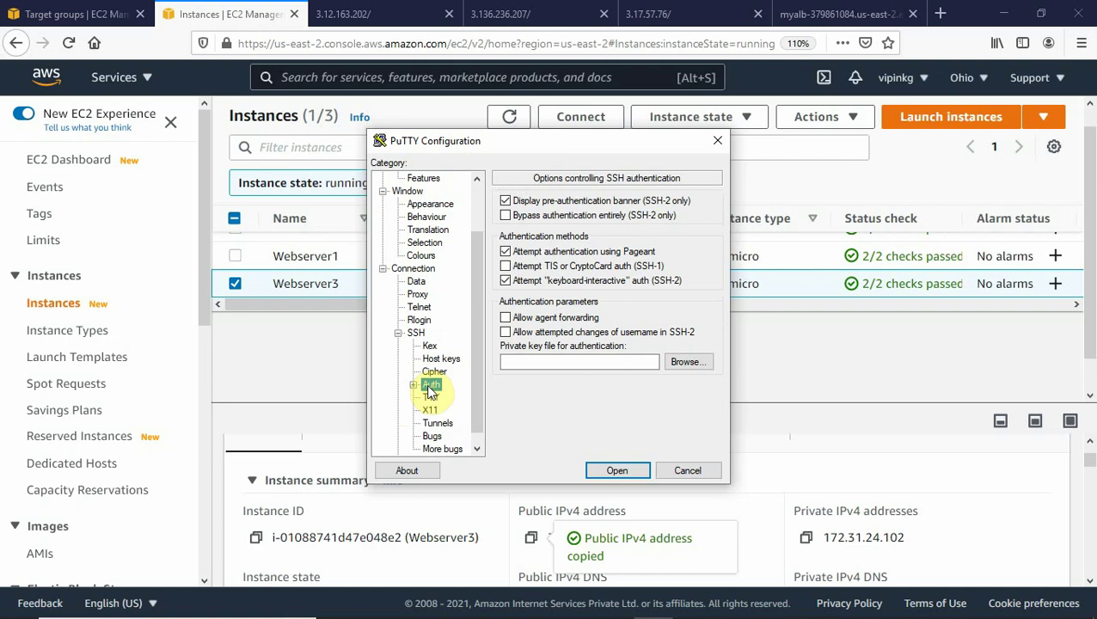
pyautogui.click(414, 386)
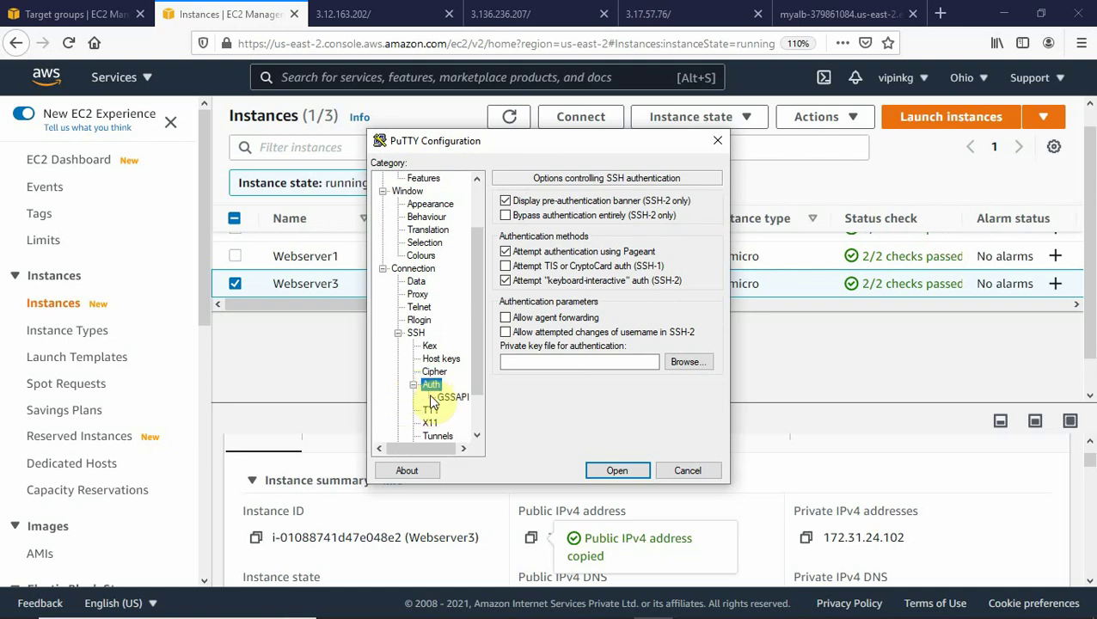
pyautogui.click(679, 363)
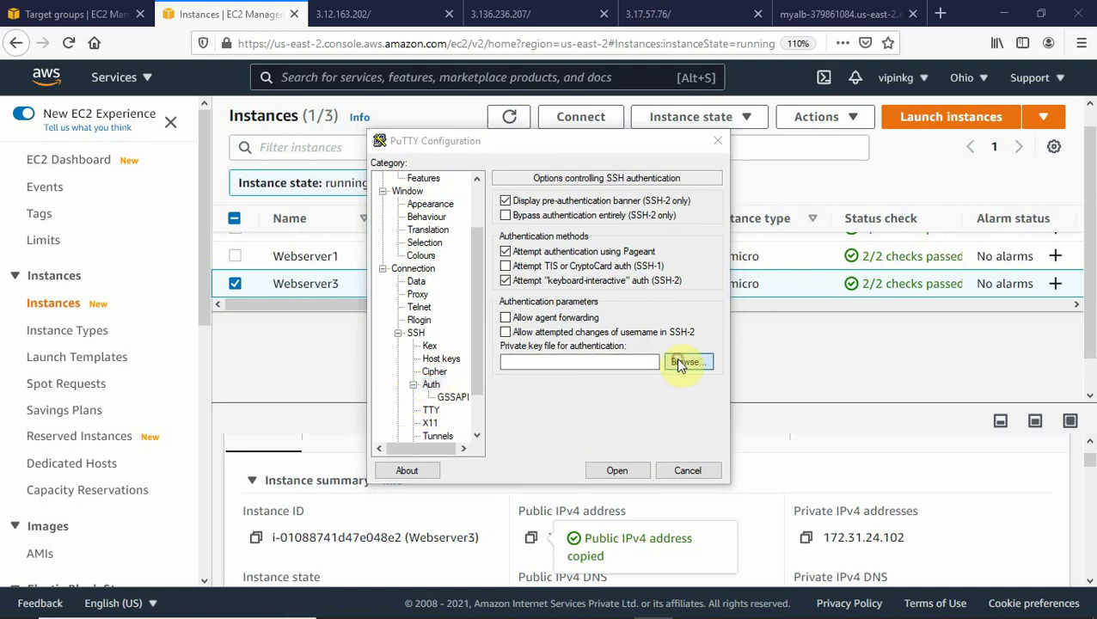
pyautogui.click(548, 265)
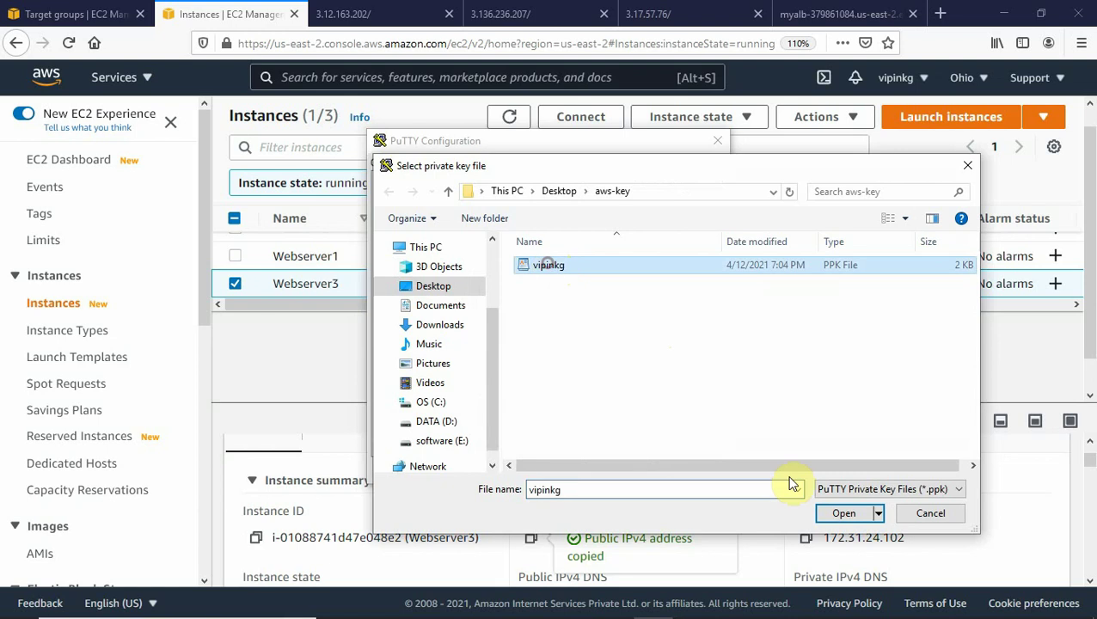
pyautogui.click(837, 514)
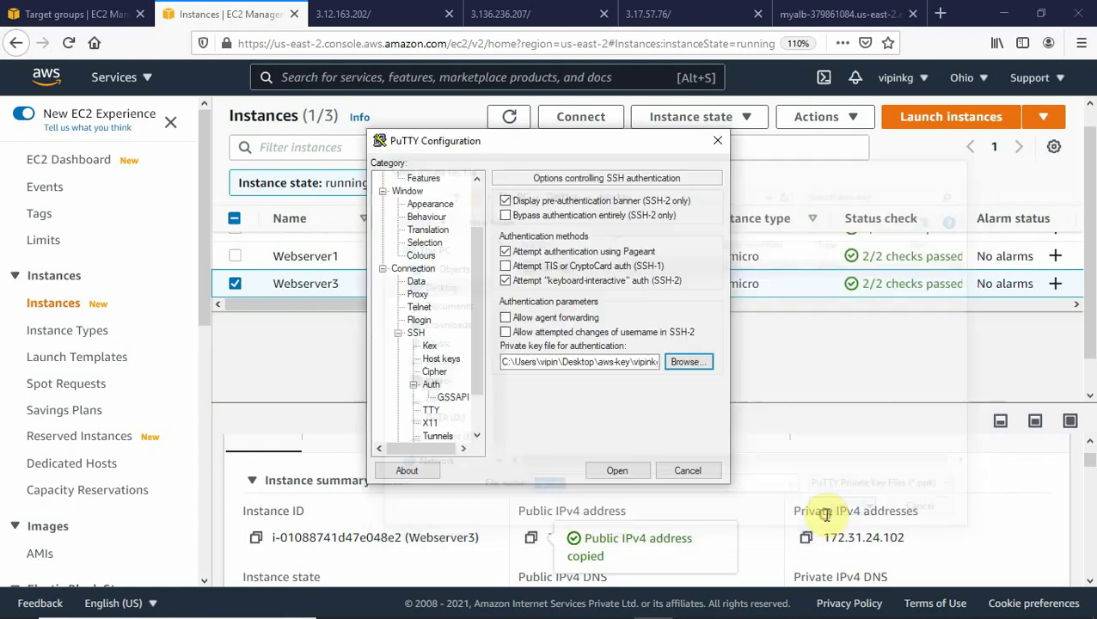
# - Open the SSH session, trusting the server's host key, and switch to the root shell with sudo -i
pyautogui.click(617, 470)
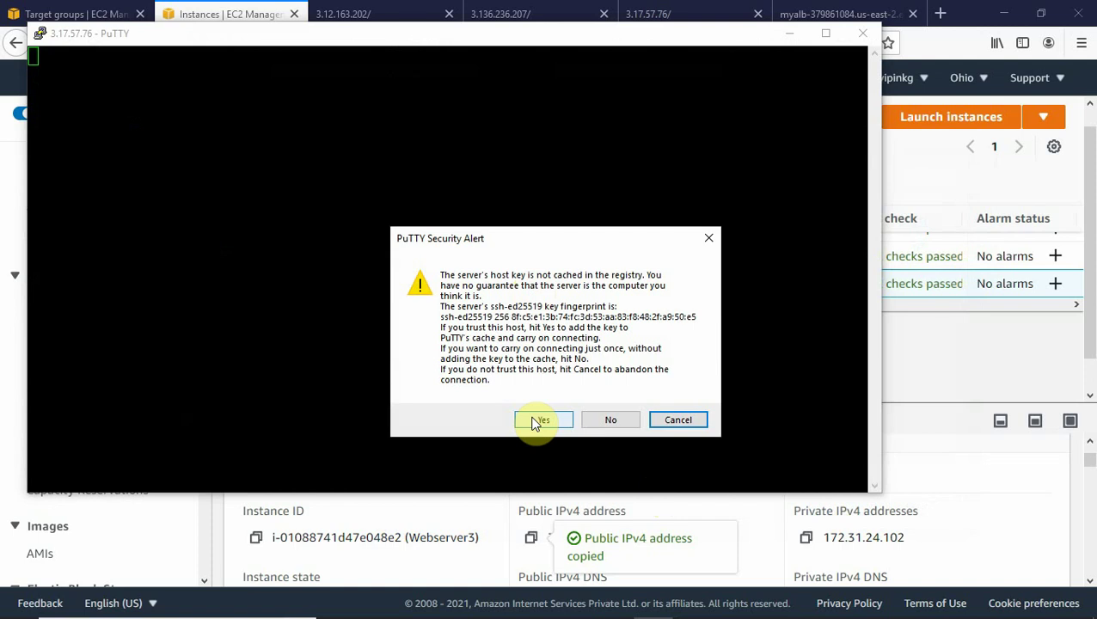
pyautogui.click(537, 421)
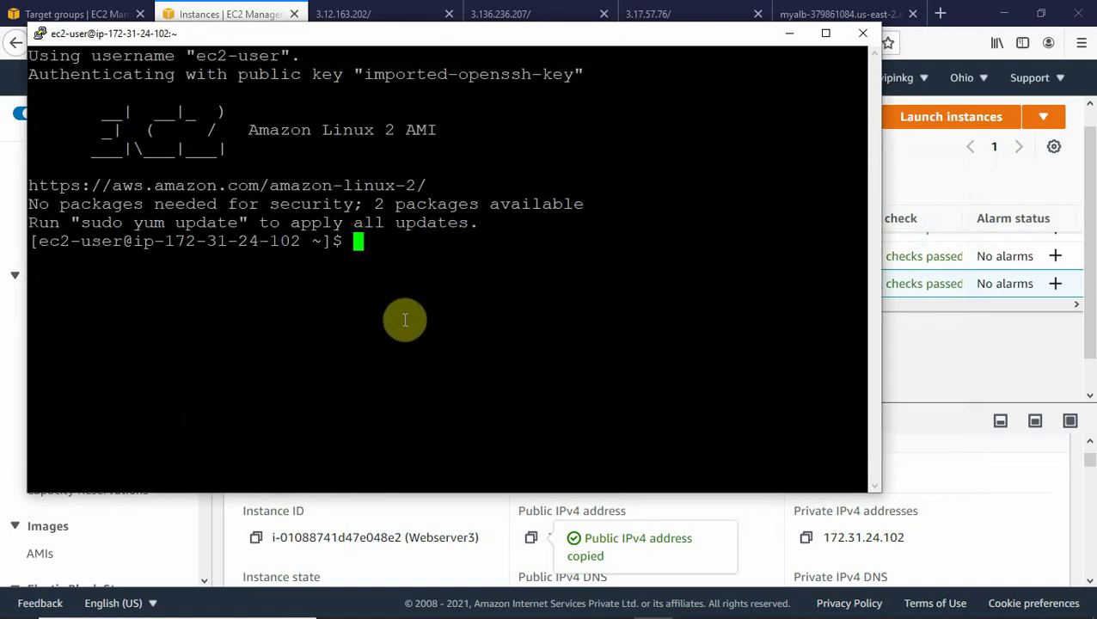
pyautogui.press('Return')
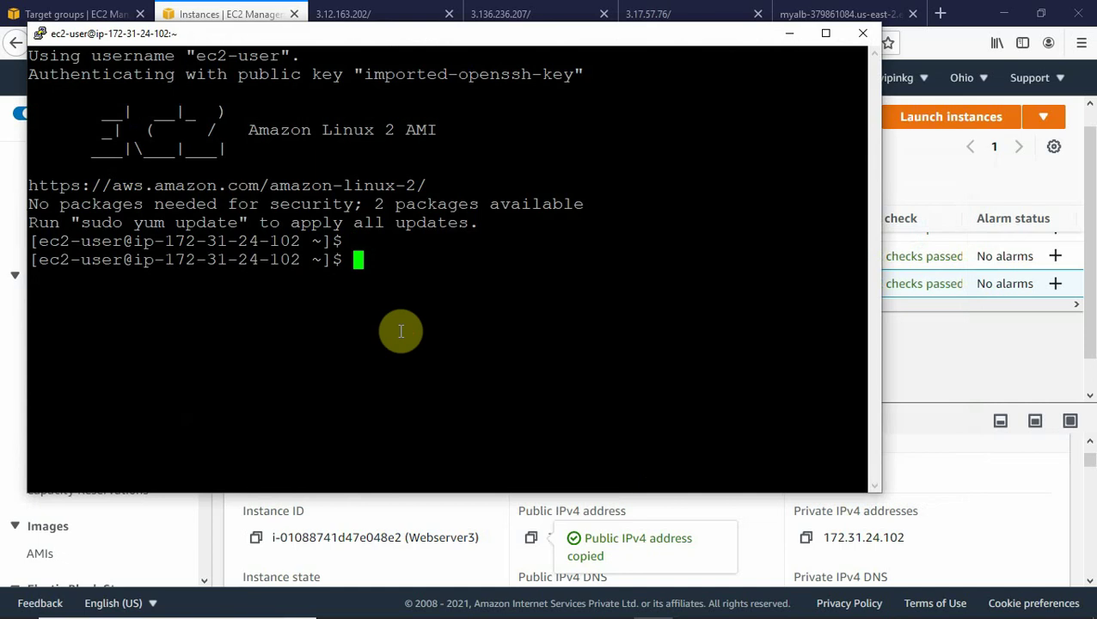
pyautogui.write('sudo -i')
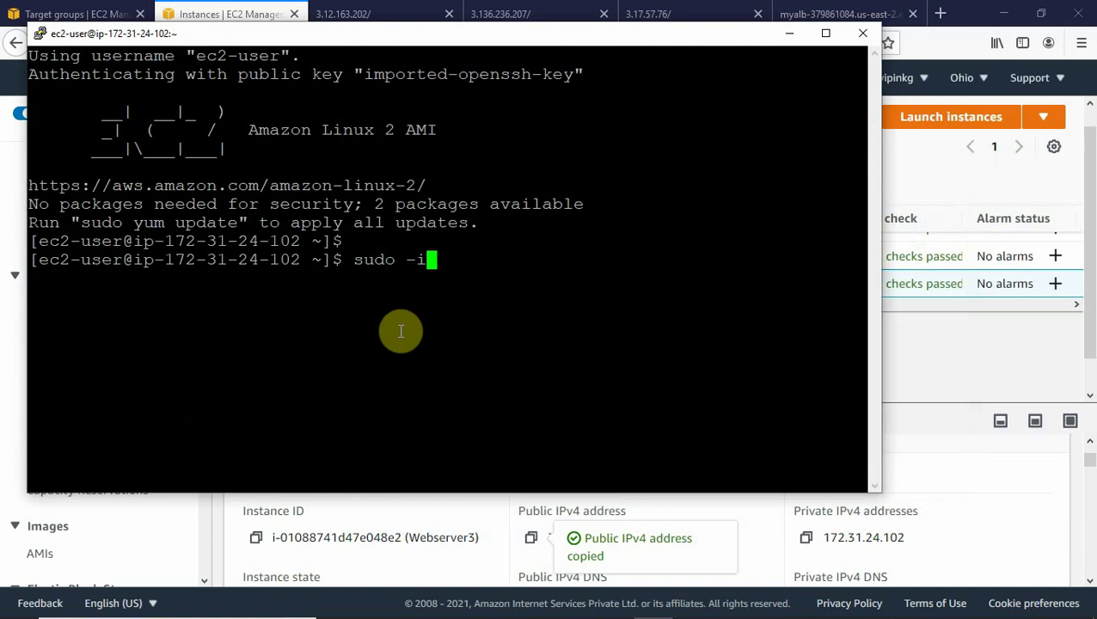
pyautogui.press('Return')
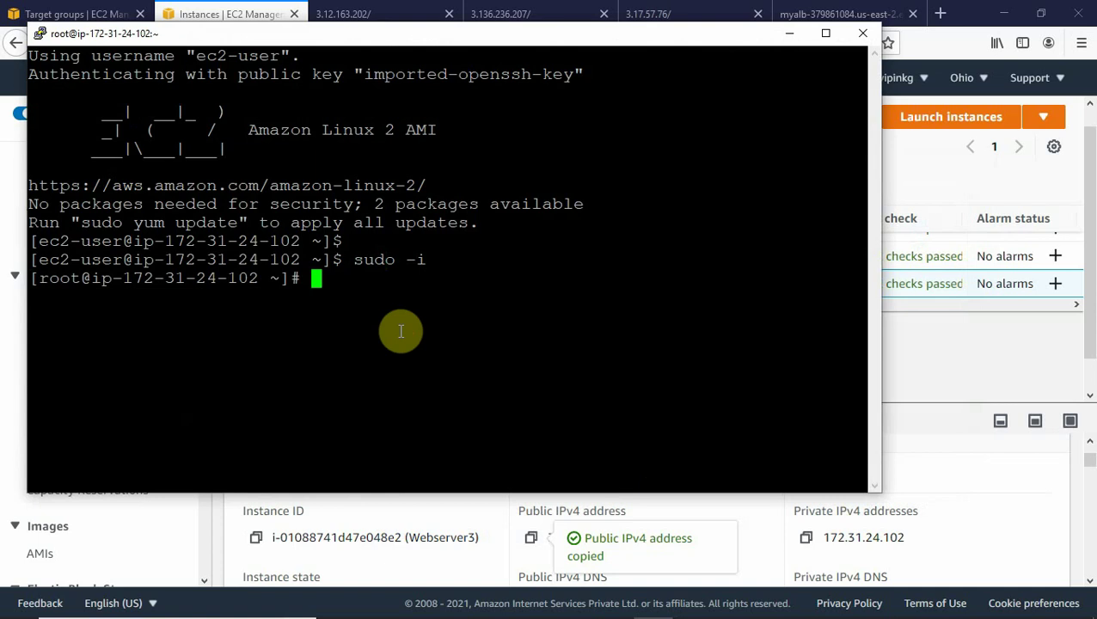
pyautogui.press('Return')
# - Change to the web root directory /var/www/html on the server
pyautogui.write('cd /var')
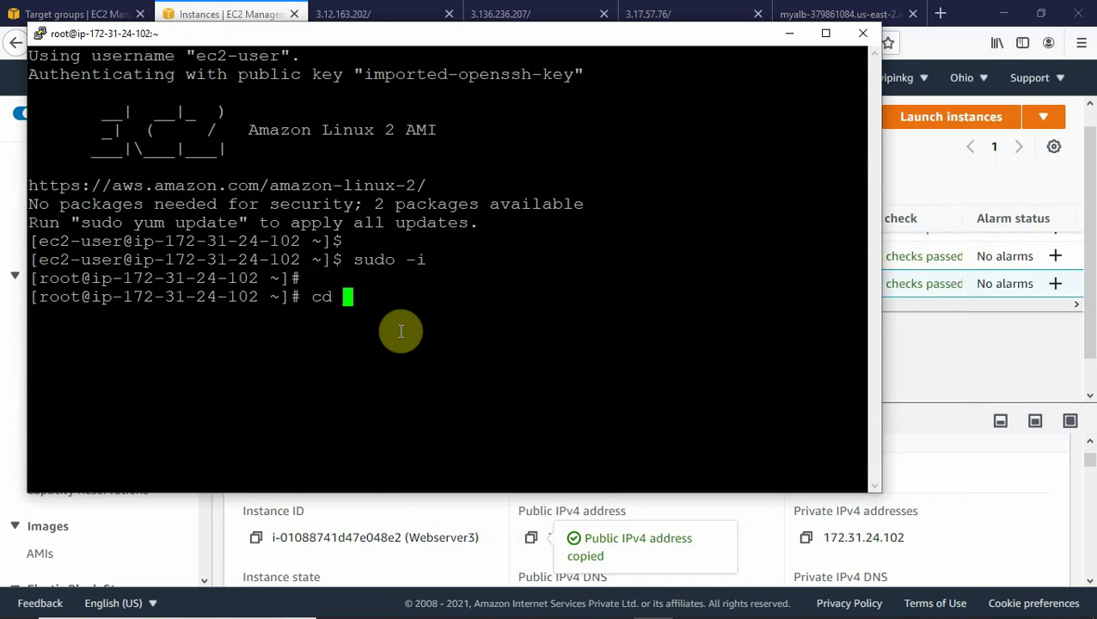
pyautogui.write('/')
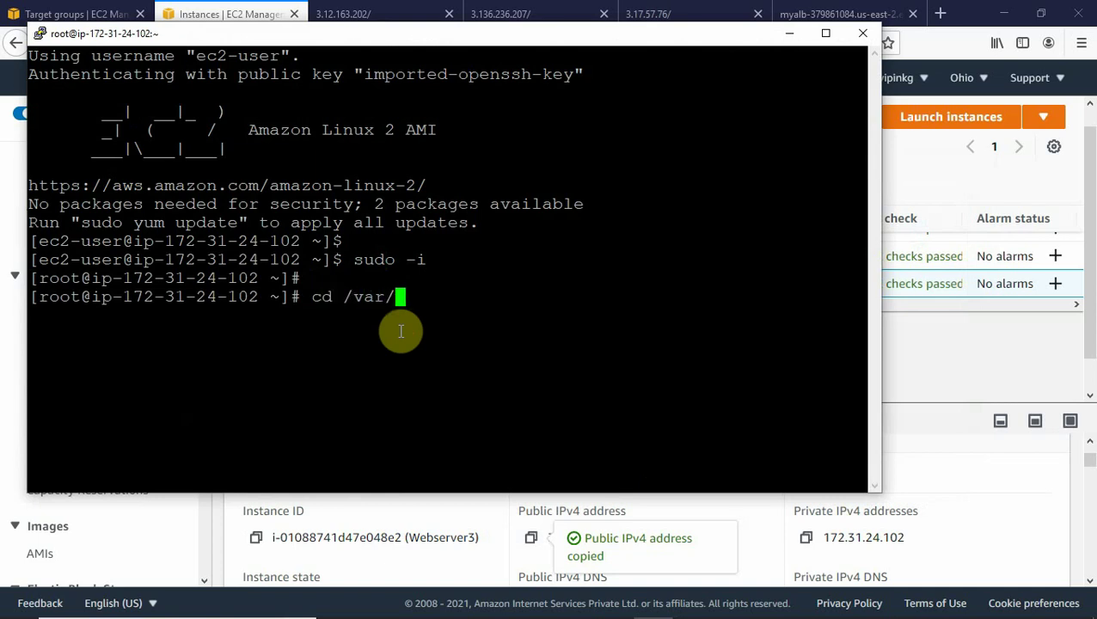
pyautogui.write('www/htm')
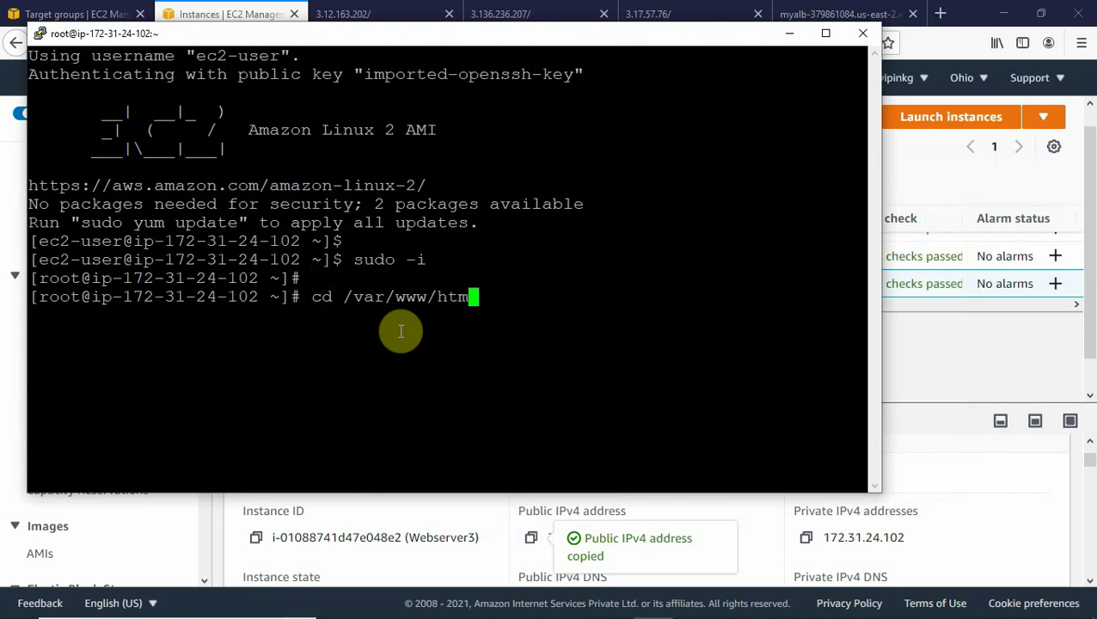
pyautogui.write('l')
pyautogui.press('Return')
pyautogui.press('Return')
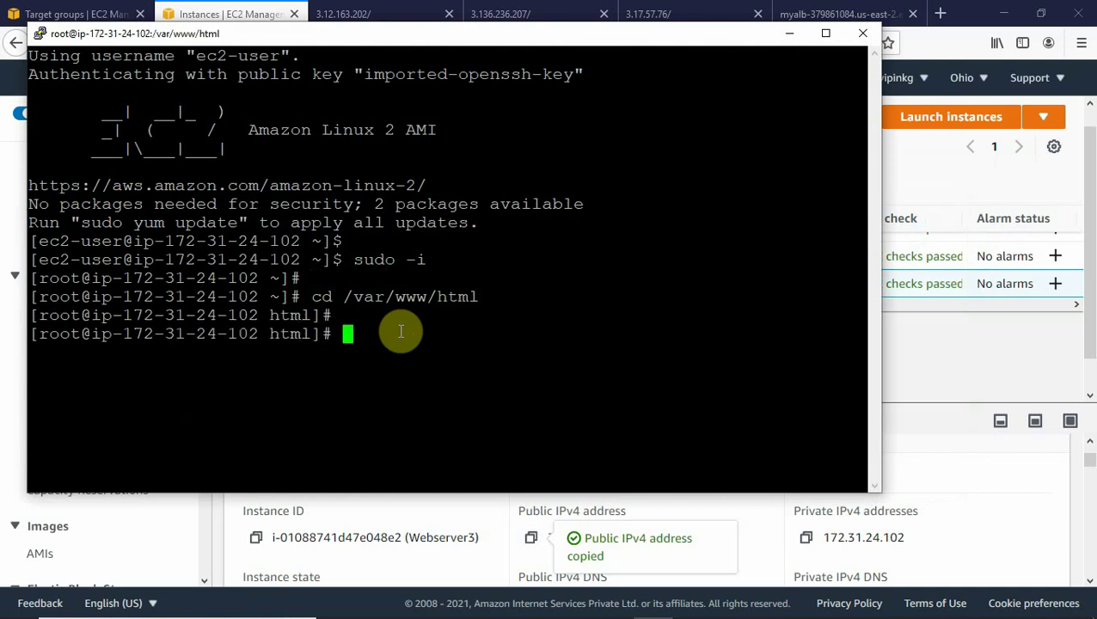
# - List the files in the web root and display the contents of index.html
pyautogui.write('ls')
pyautogui.press('Return')
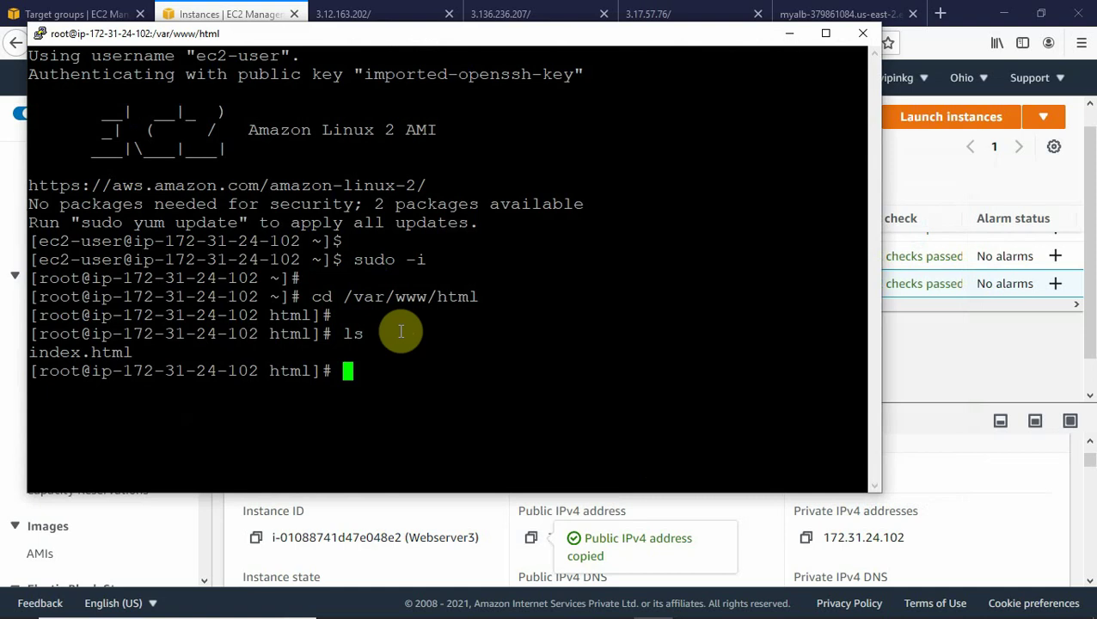
pyautogui.write('cat ')
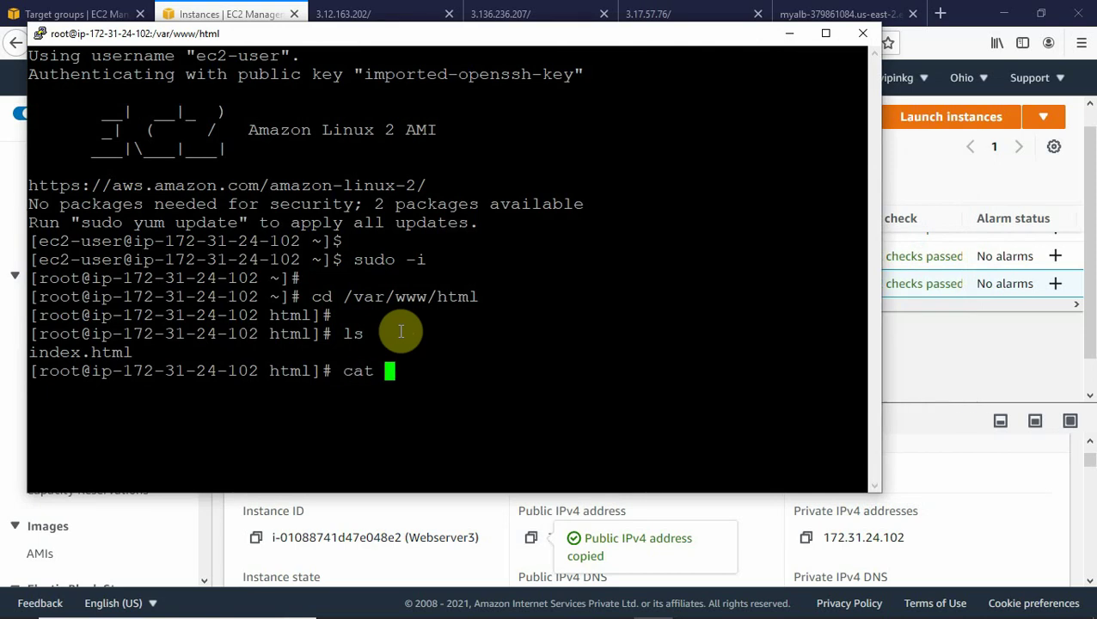
pyautogui.write('index')
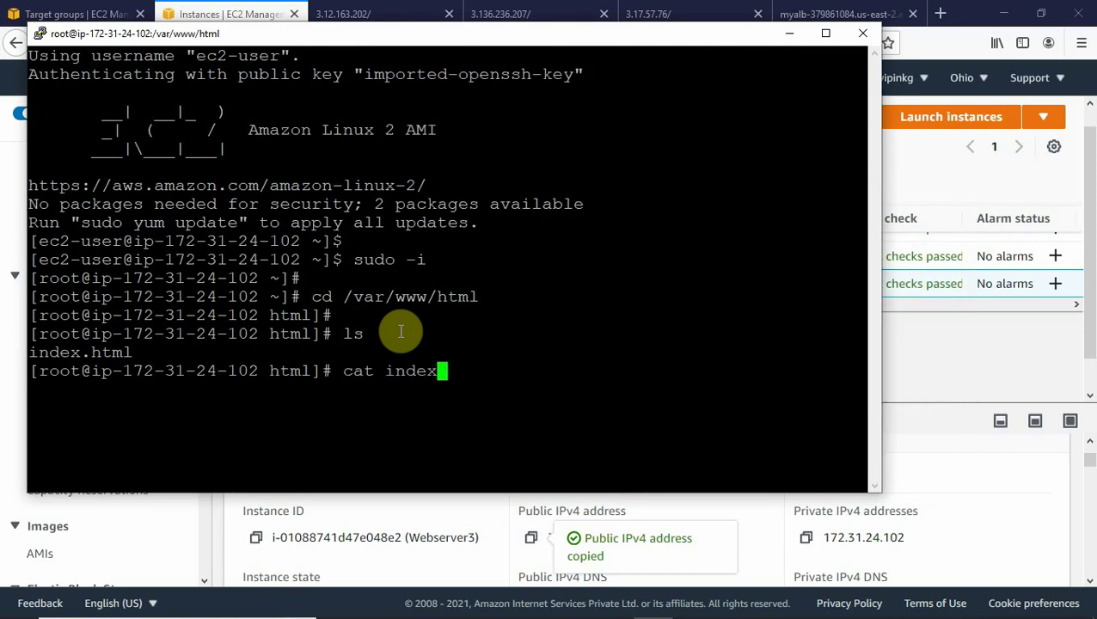
pyautogui.press('Tab')
pyautogui.press('Return')
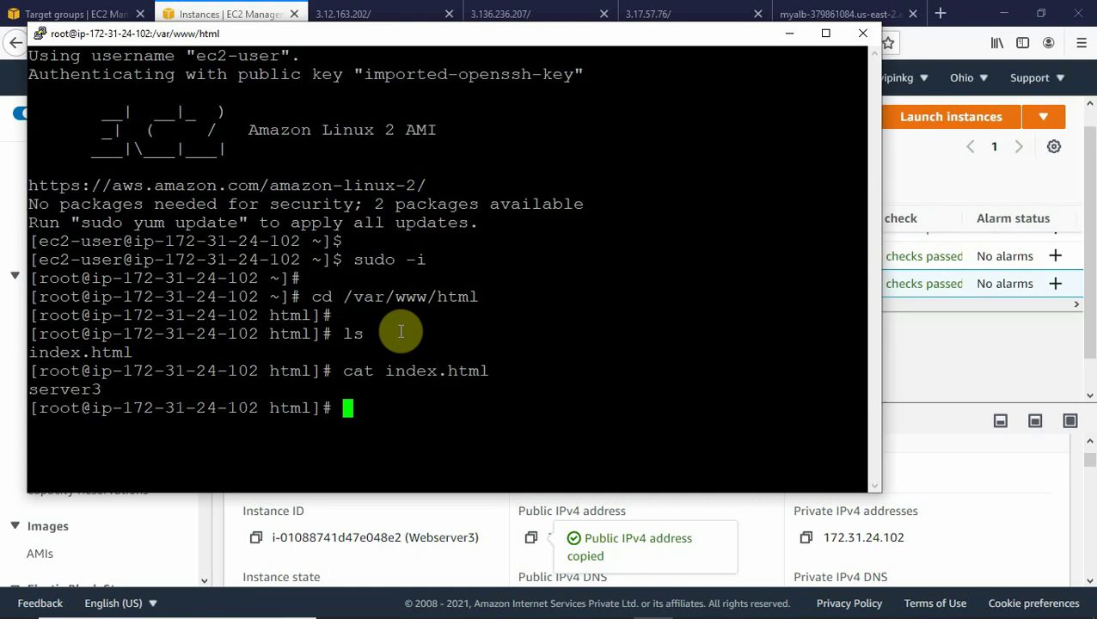
# - Create a directory named demo in the web root and set its permissions to 755
pyautogui.write('mkdir')
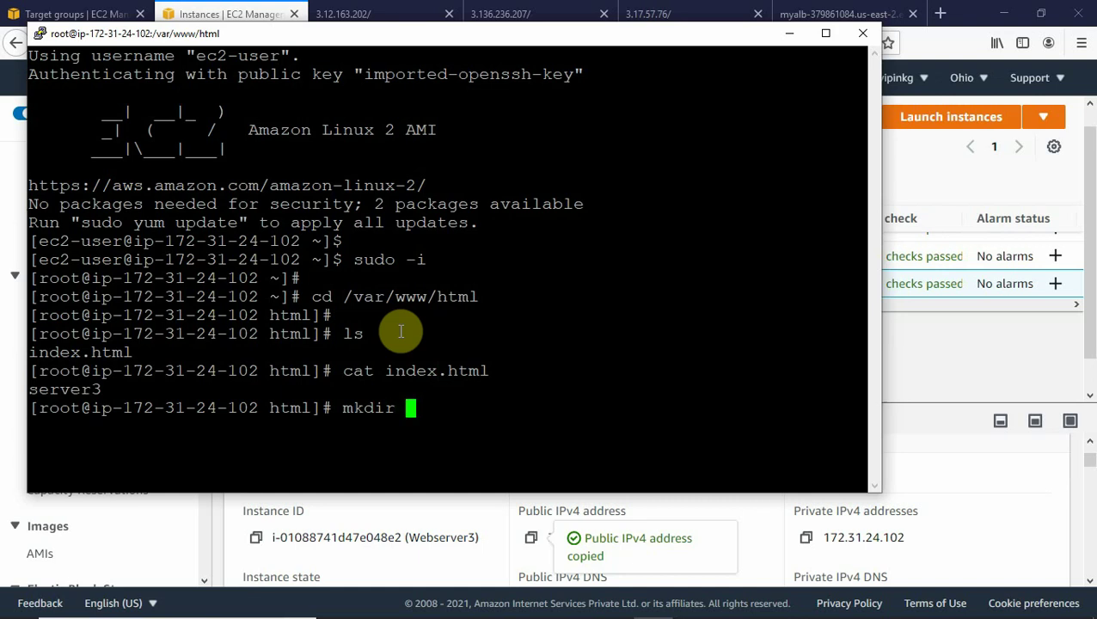
pyautogui.write(' demo')
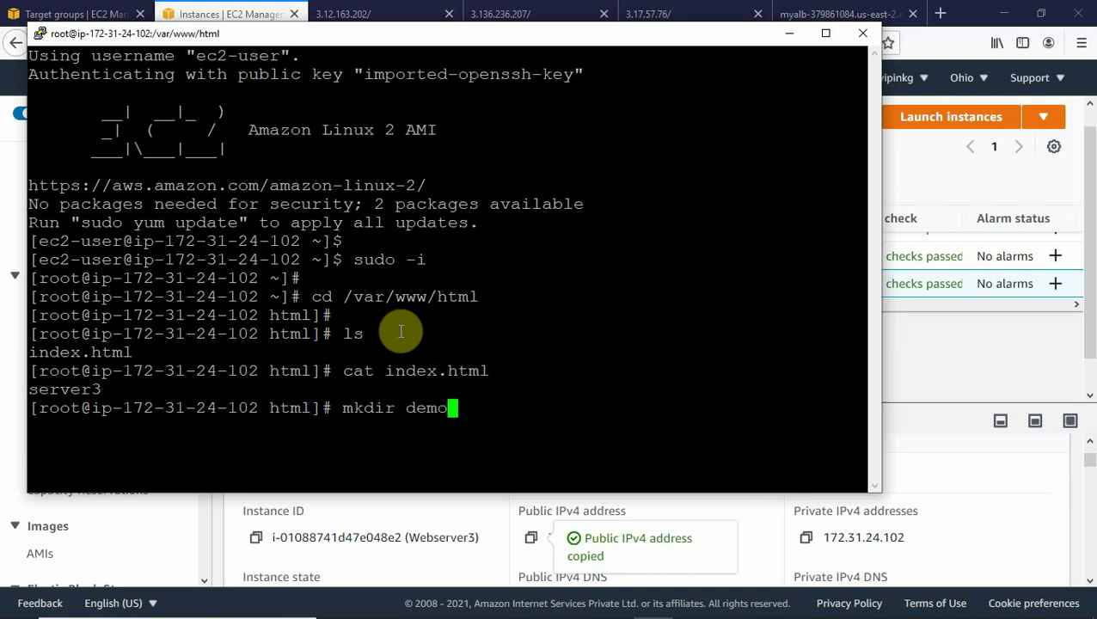
pyautogui.press('Return')
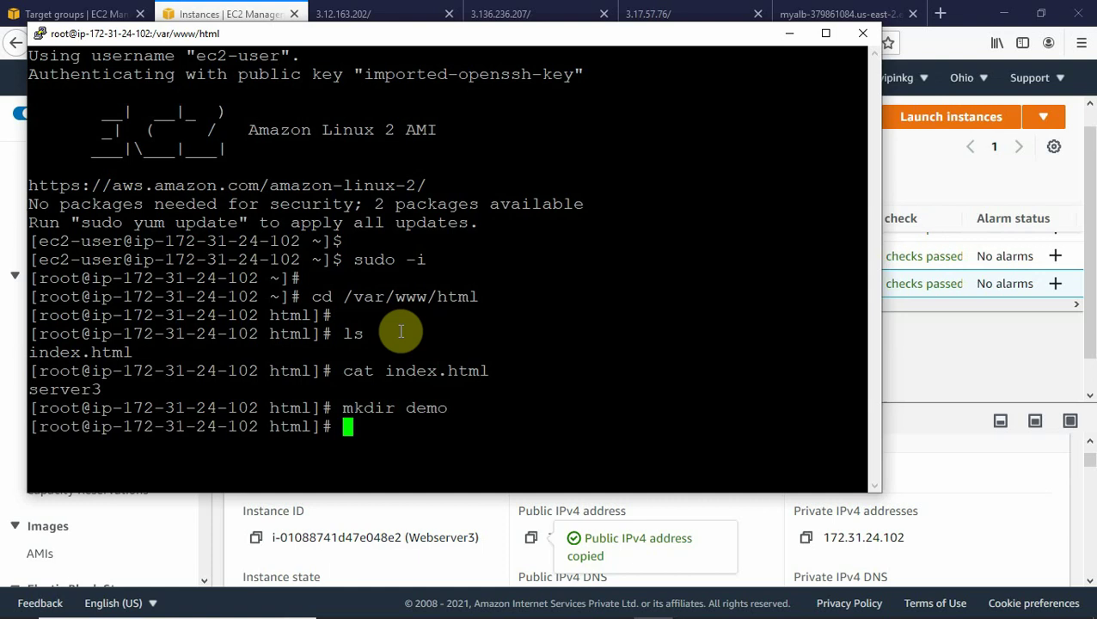
pyautogui.write('chm')
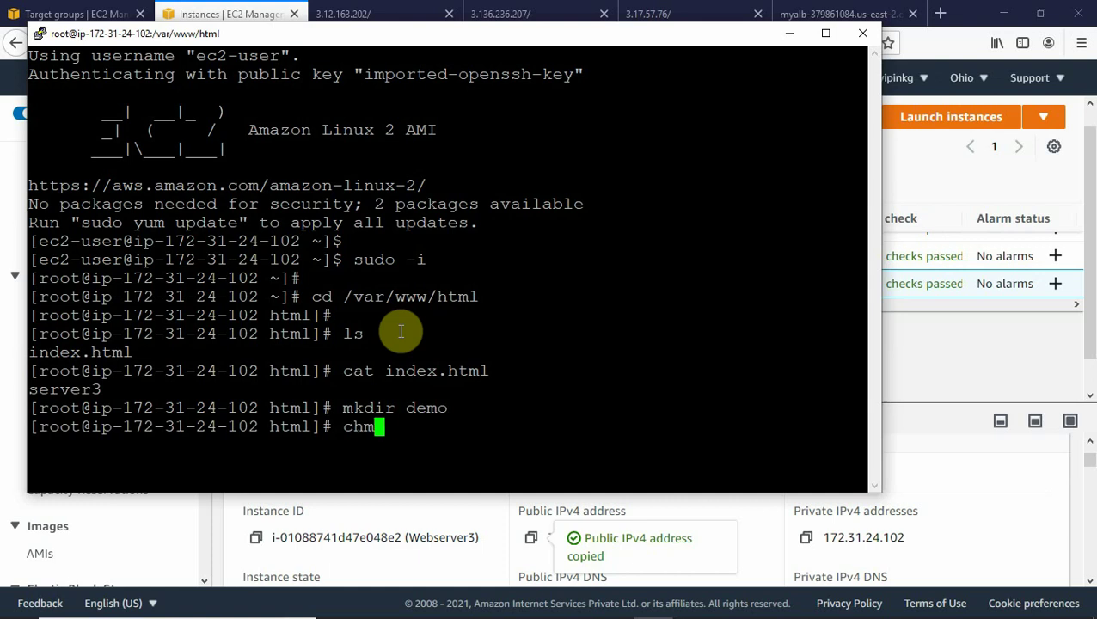
pyautogui.write('od 755 ')
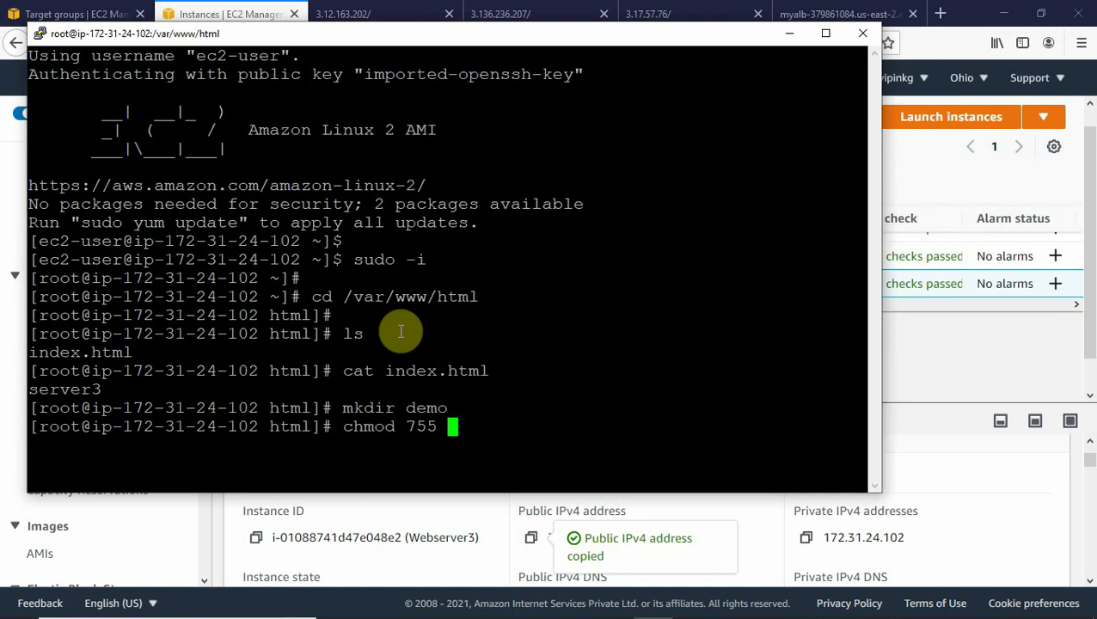
pyautogui.write('demo')
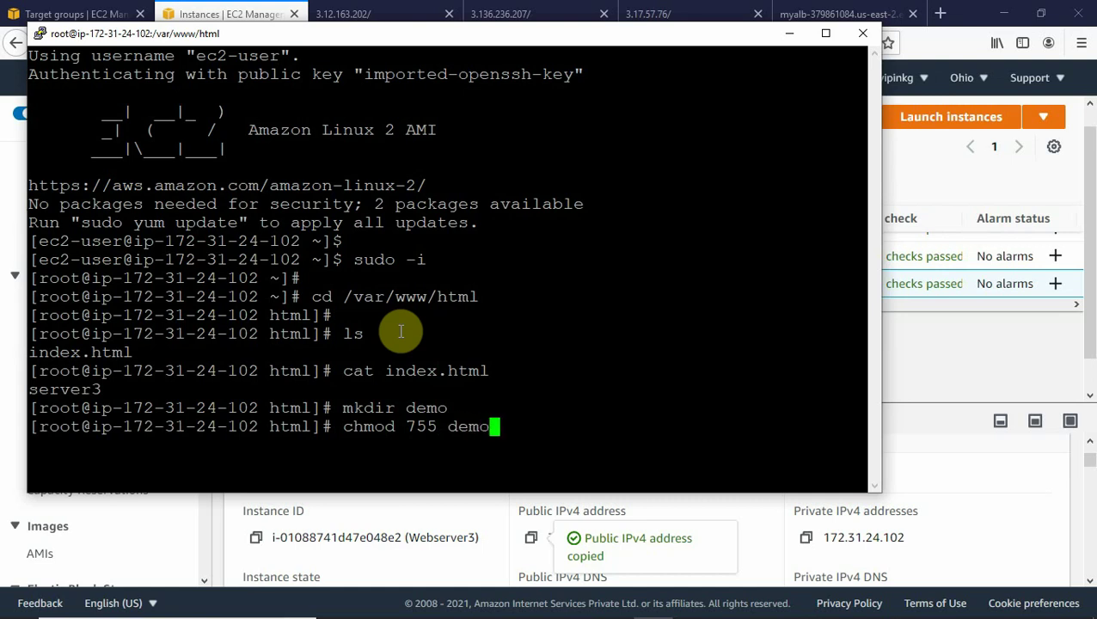
pyautogui.press('Return')
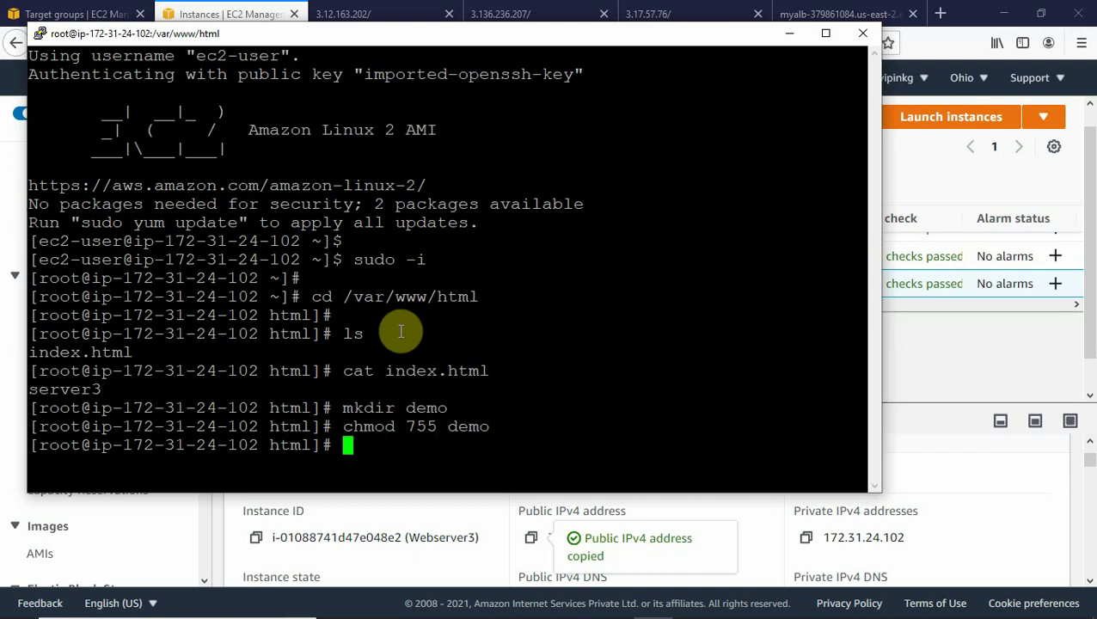
pyautogui.press('Return')
# - Change into the demo directory and print the working directory path
pyautogui.write('cd ')
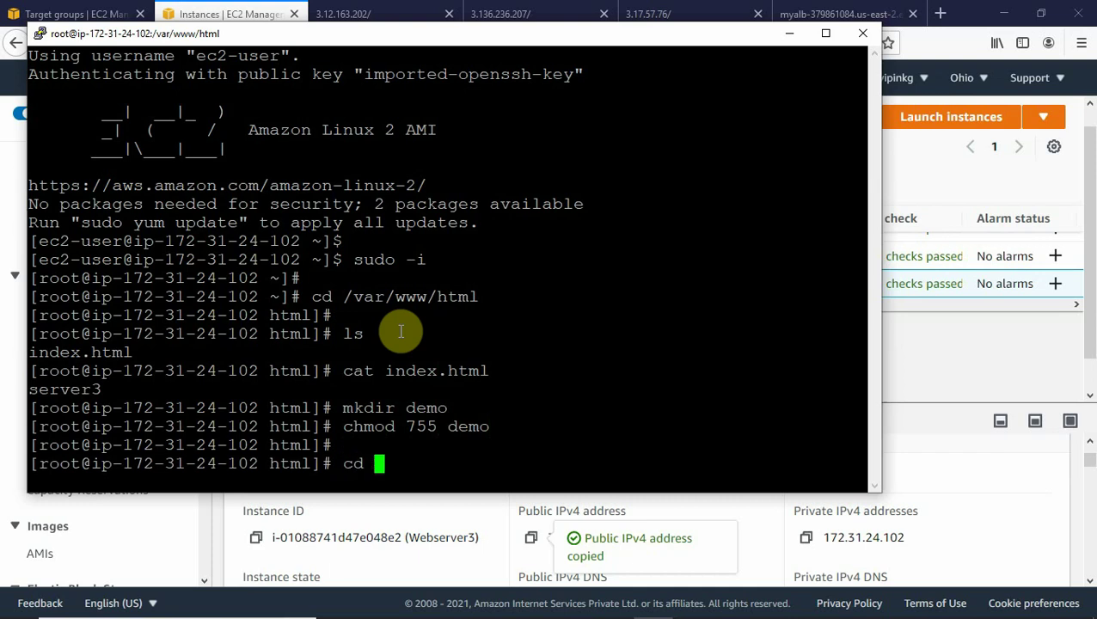
pyautogui.write('demo')
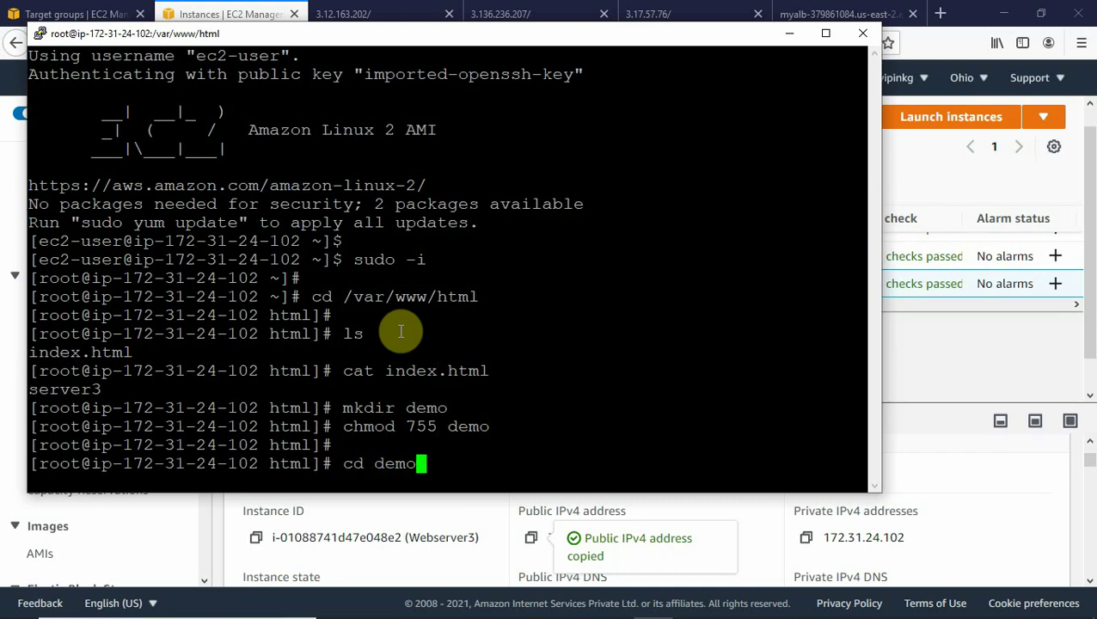
pyautogui.press('Return')
pyautogui.write('pwd')
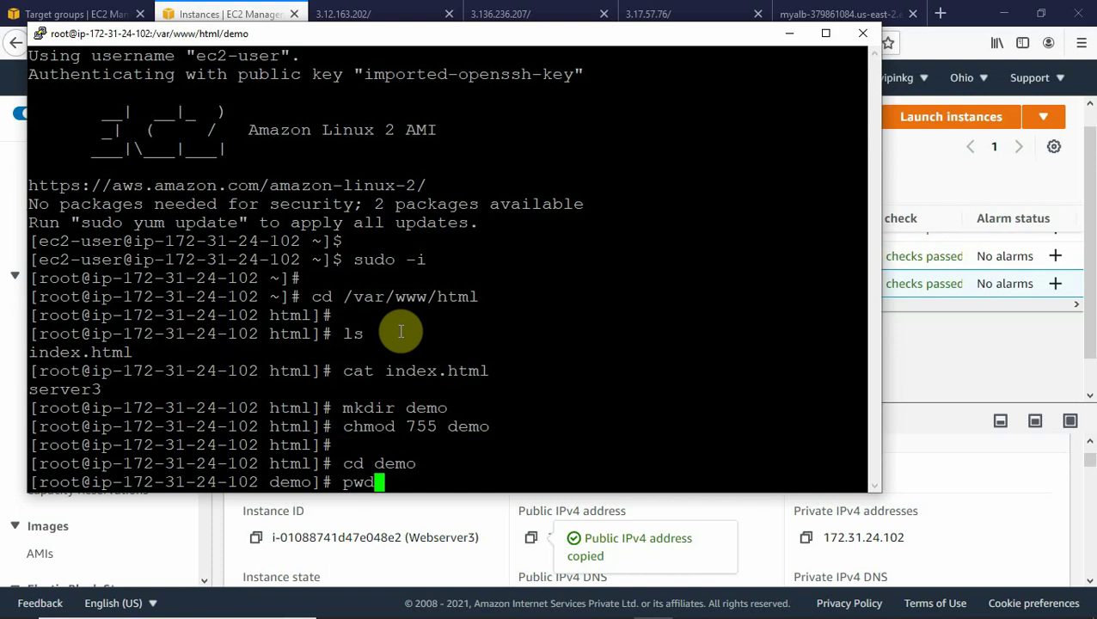
pyautogui.press('Return')
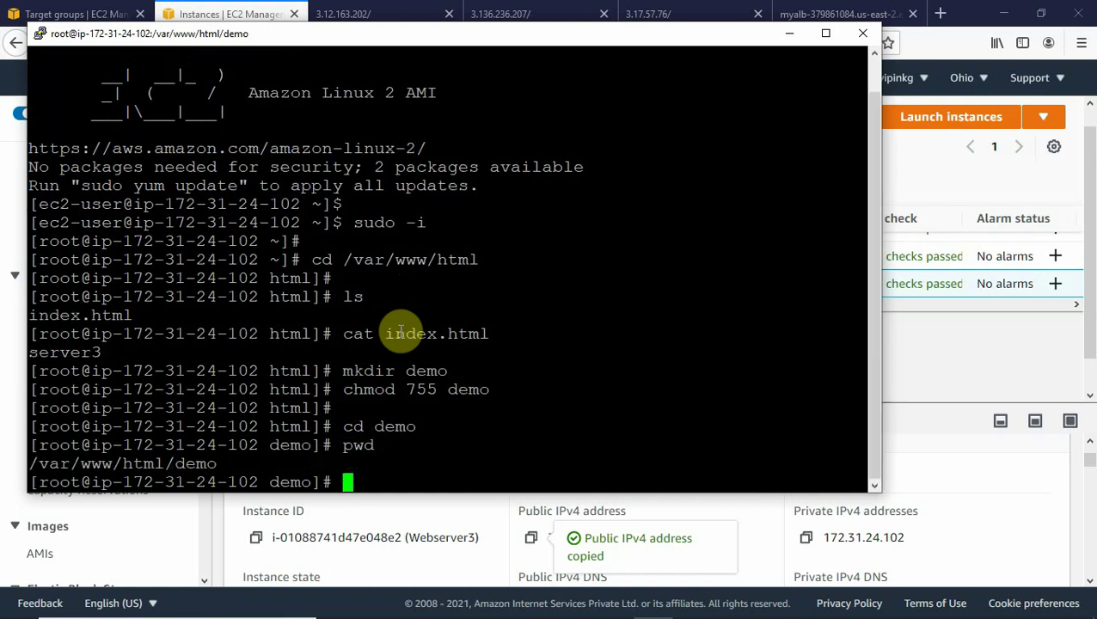
pyautogui.press('Return')
pyautogui.press('Return')
# - Create index.html in the demo directory with cat, containing the line "custom path demo on AWS ALB"
pyautogui.write('cat ')
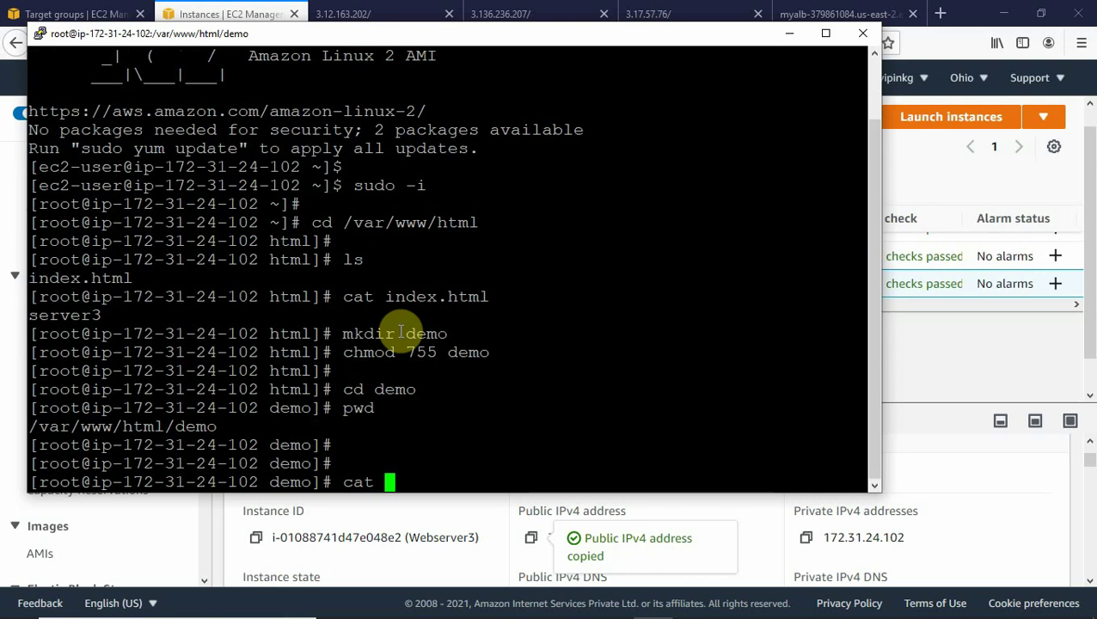
pyautogui.write('>index')
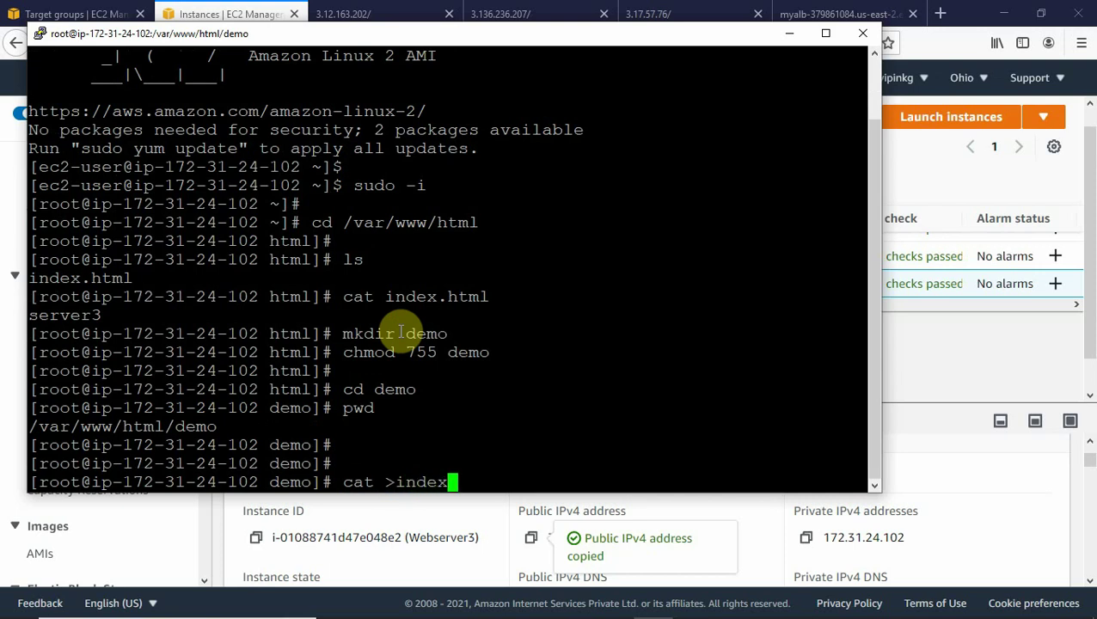
pyautogui.write('.html')
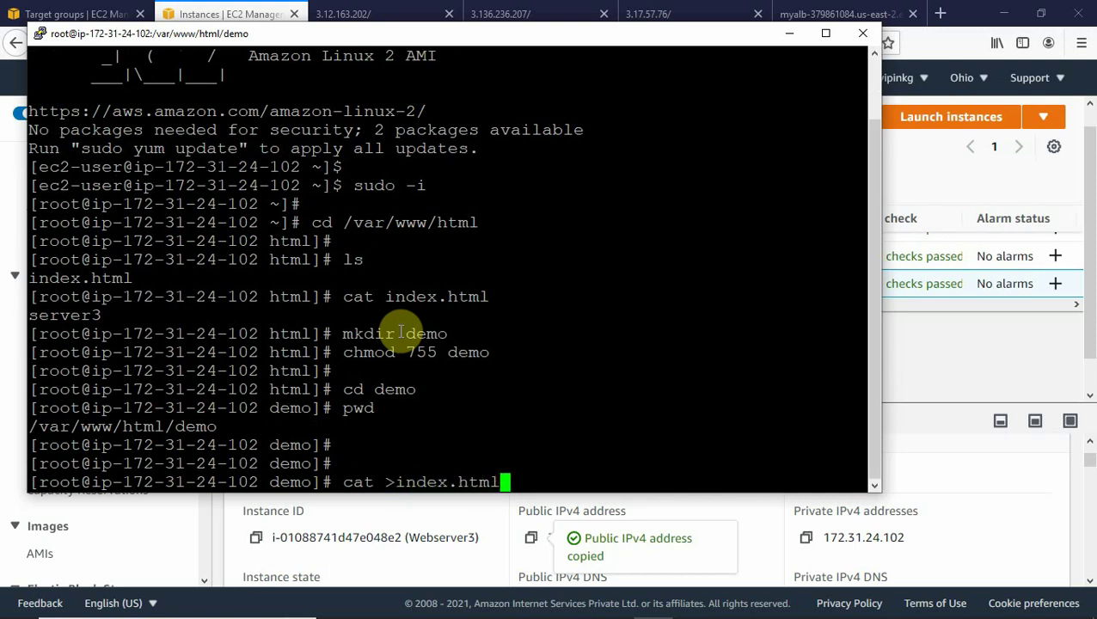
pyautogui.press('Return')
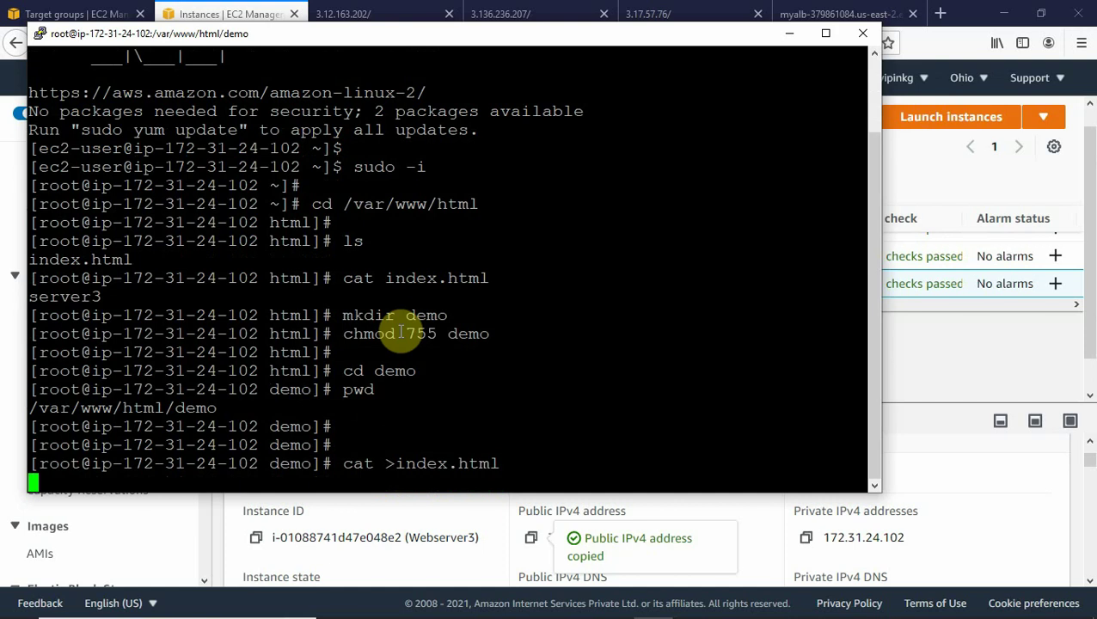
pyautogui.write('custo')
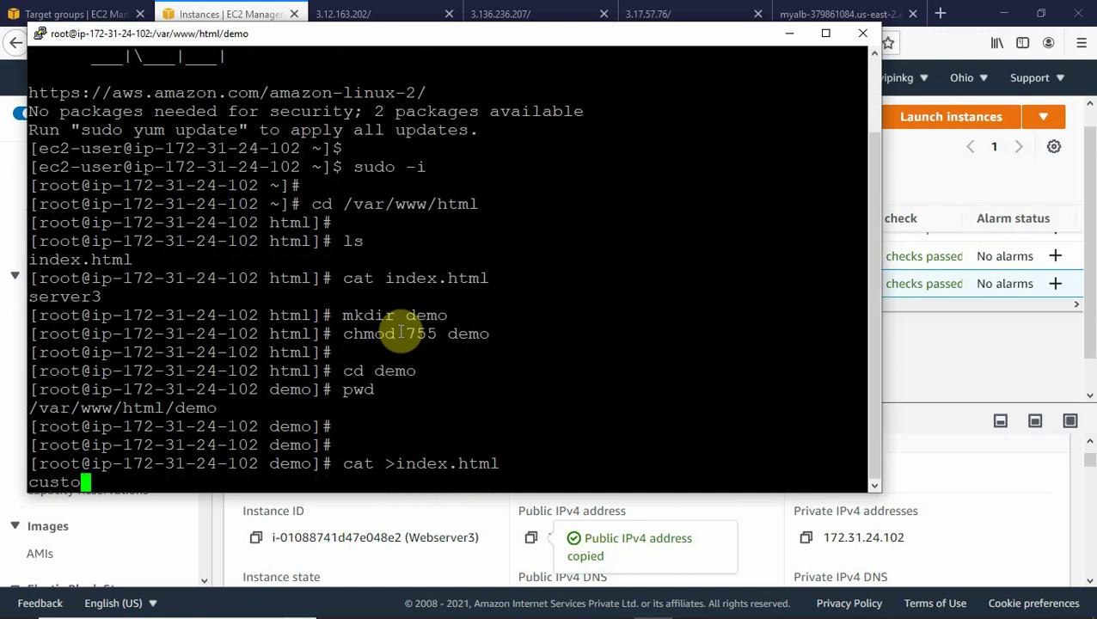
pyautogui.write('m path')
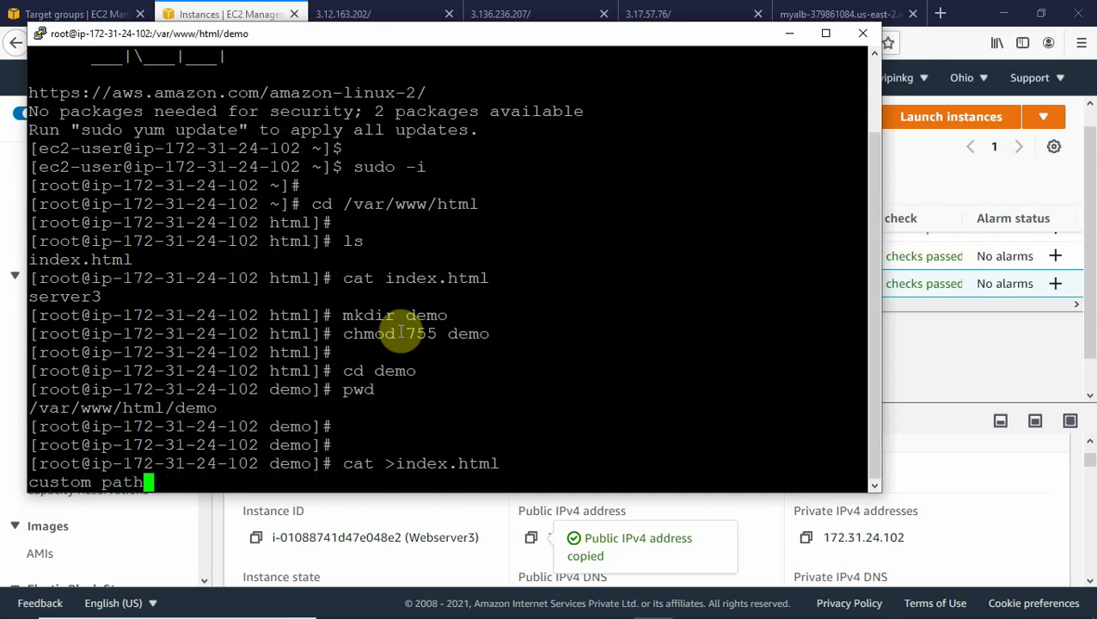
pyautogui.write(' de')
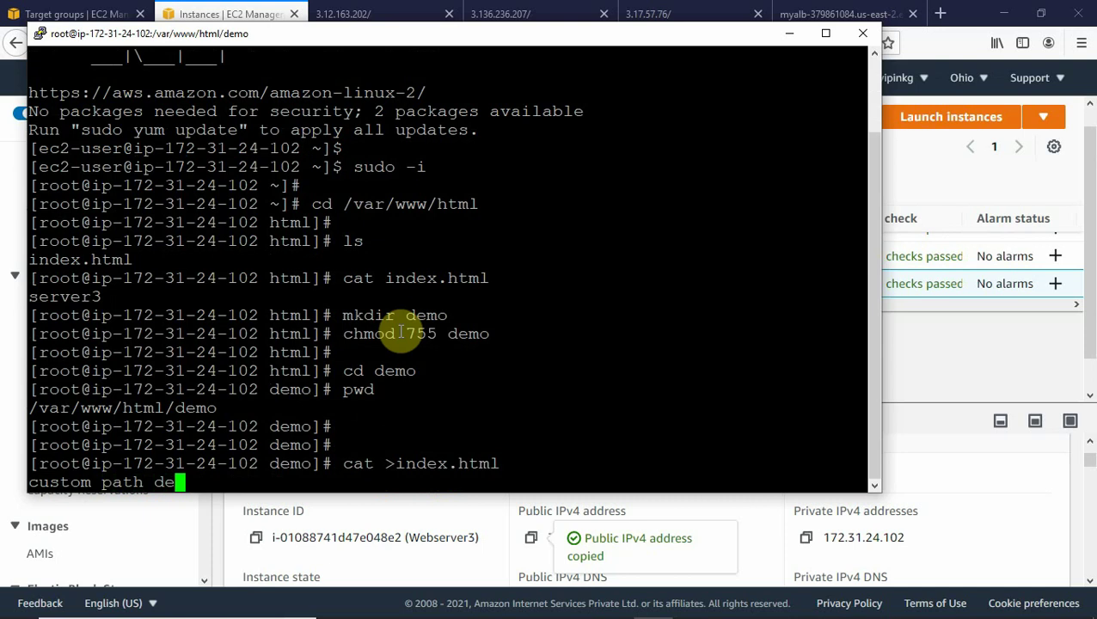
pyautogui.write('mo on ')
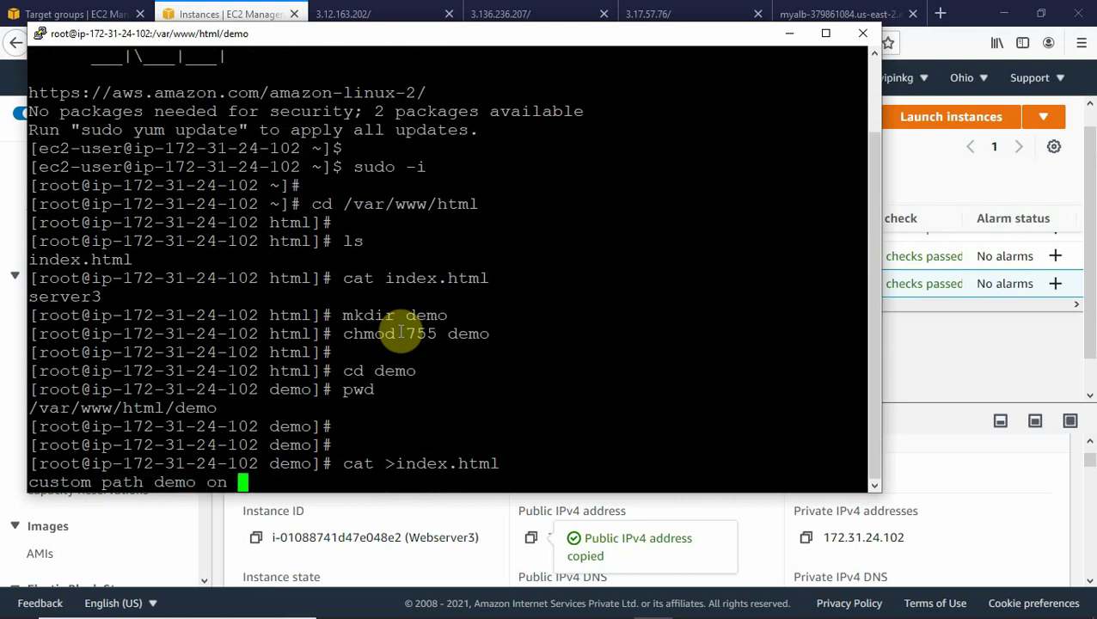
pyautogui.write('AWS ')
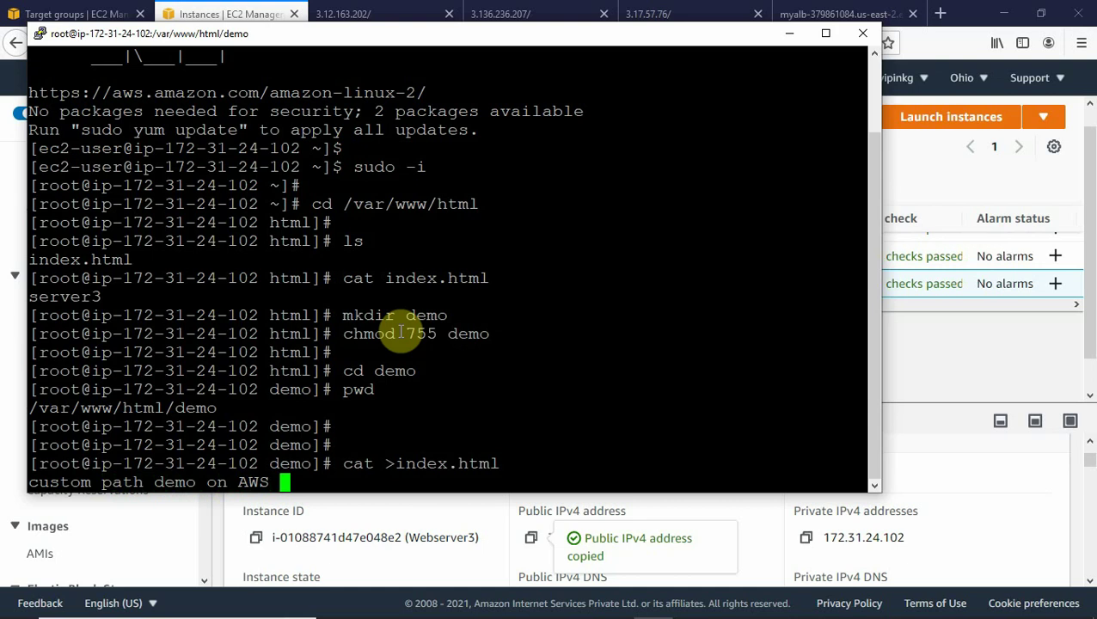
pyautogui.write('ALB')
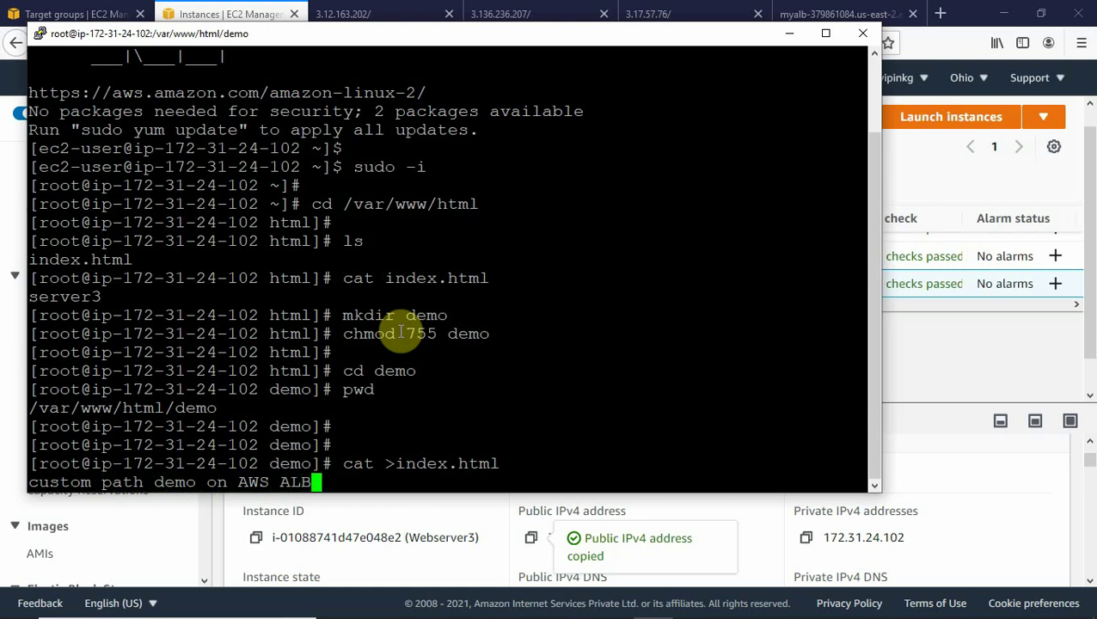
pyautogui.press('Return')
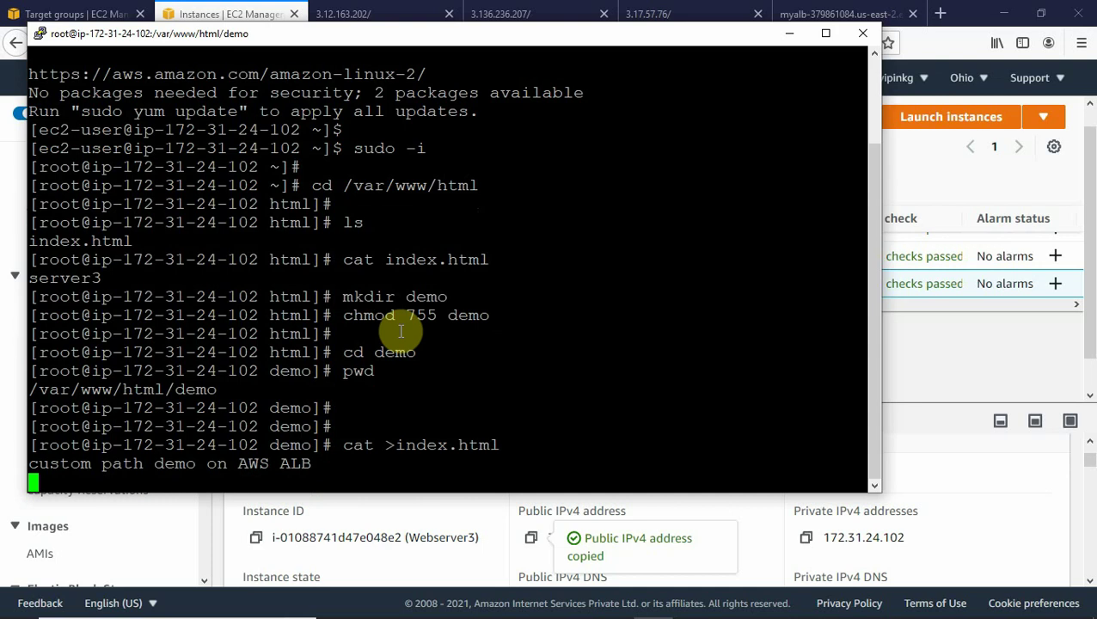
pyautogui.hotkey('ctrl', 'd')
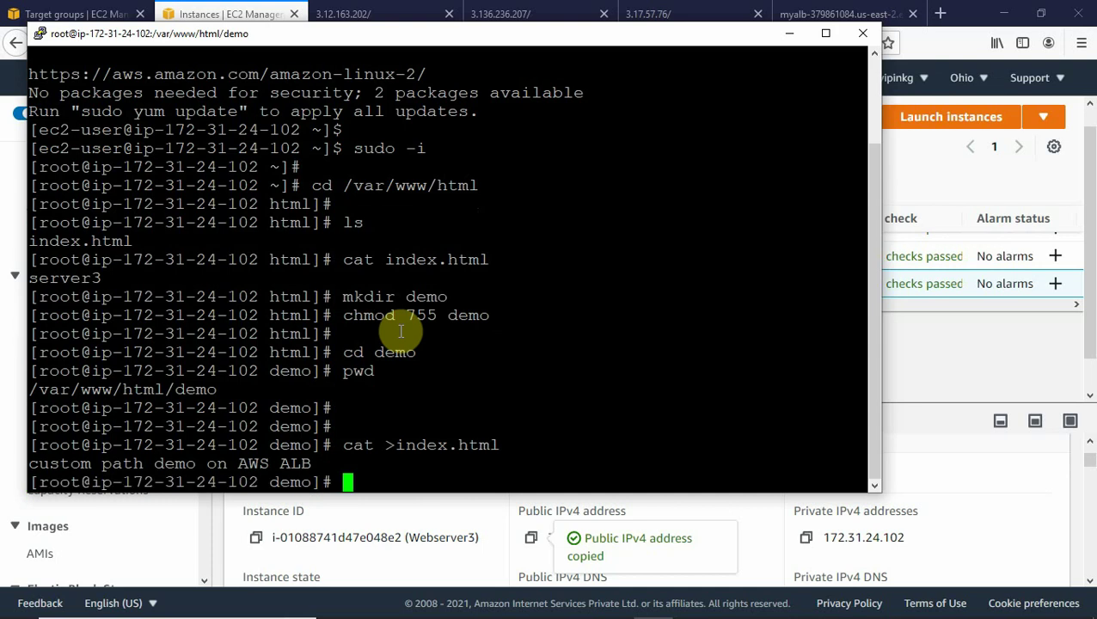
pyautogui.press('Return')
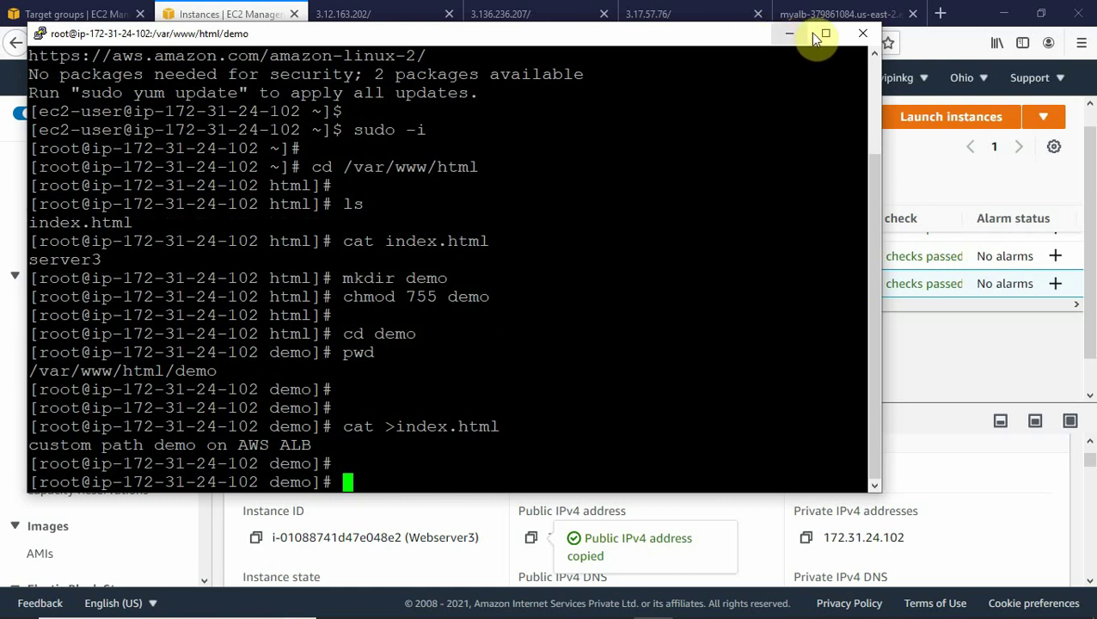
# - Switch to the browser and load 3.17.57.76/demo/ to check the new page served by Webserver3
pyautogui.click(784, 36)
pyautogui.click(661, 18)
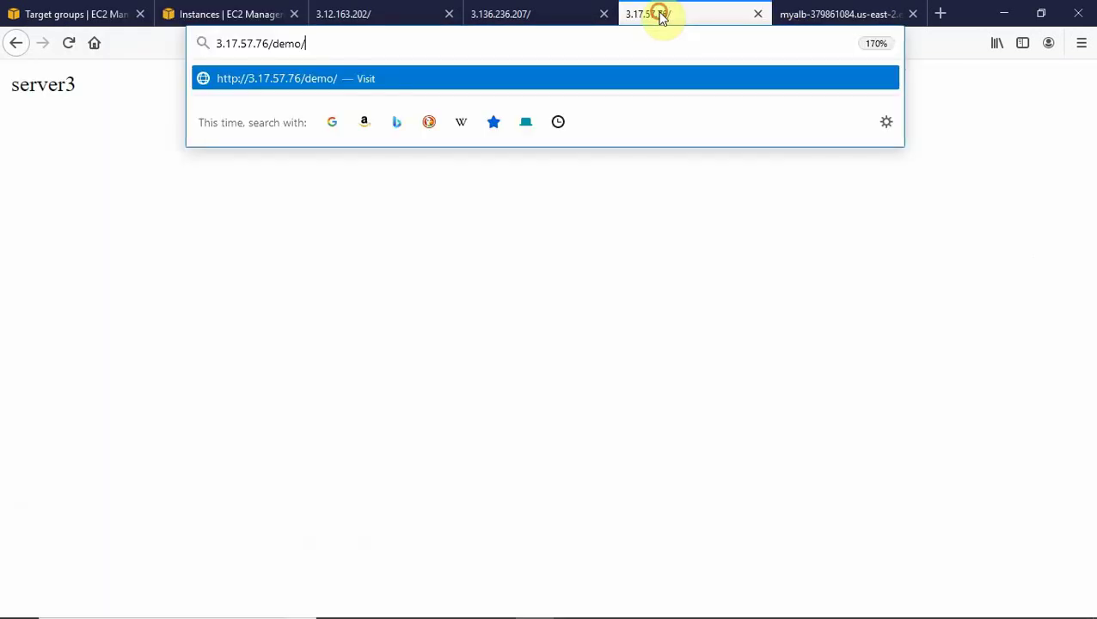
pyautogui.click(435, 38)
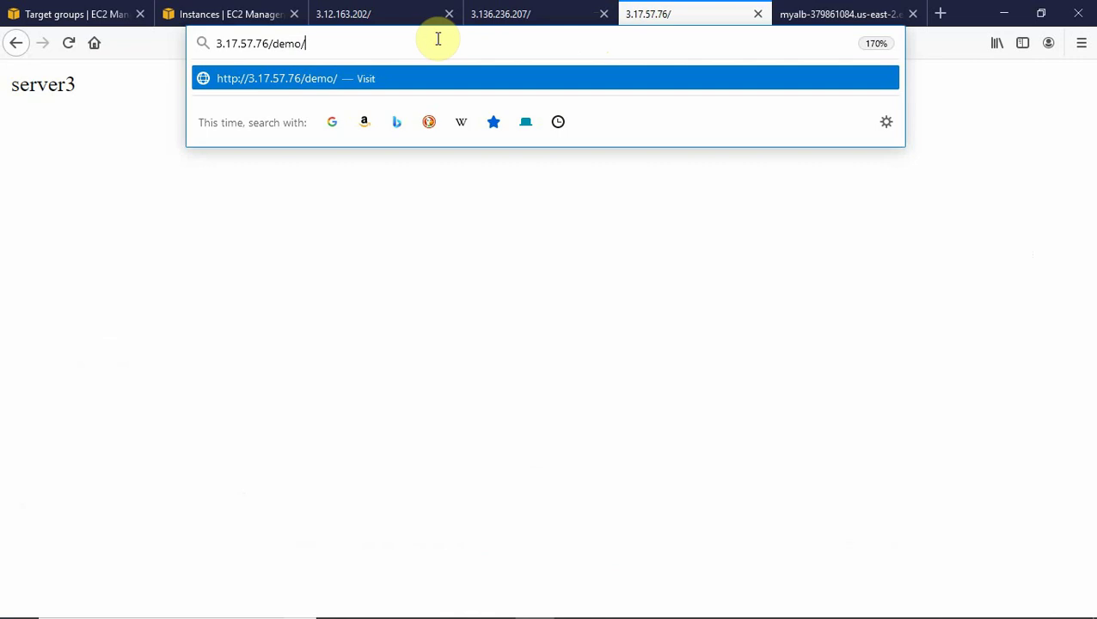
pyautogui.press('Return')
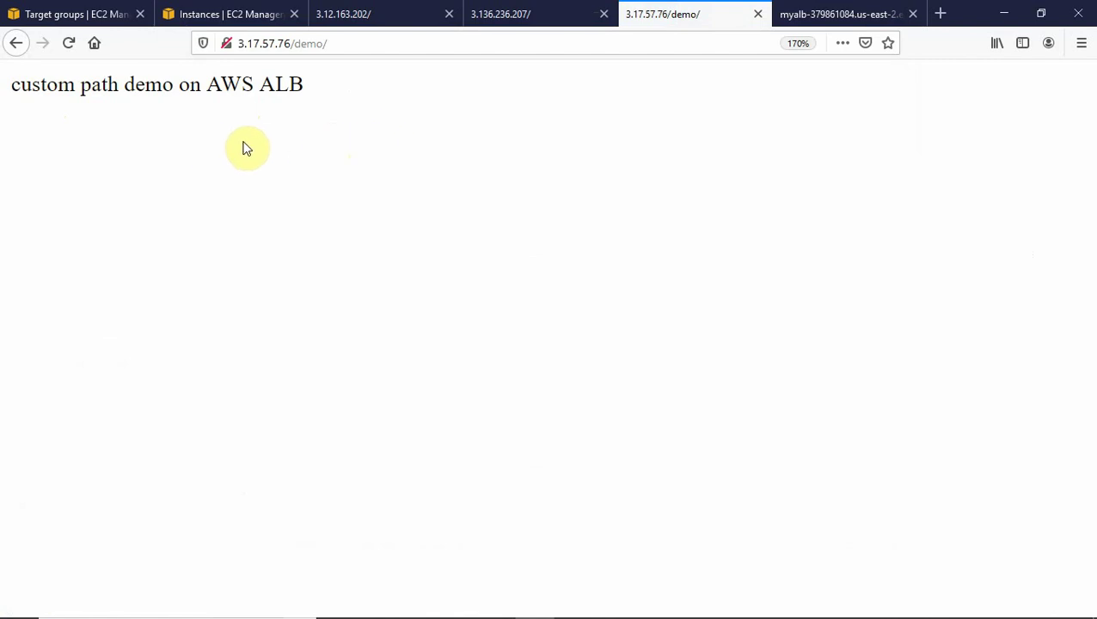
# - Return to the mytarget2 creation form, dismiss the services overlay and review the name, protocol, VPC and health check path
pyautogui.click(73, 17)
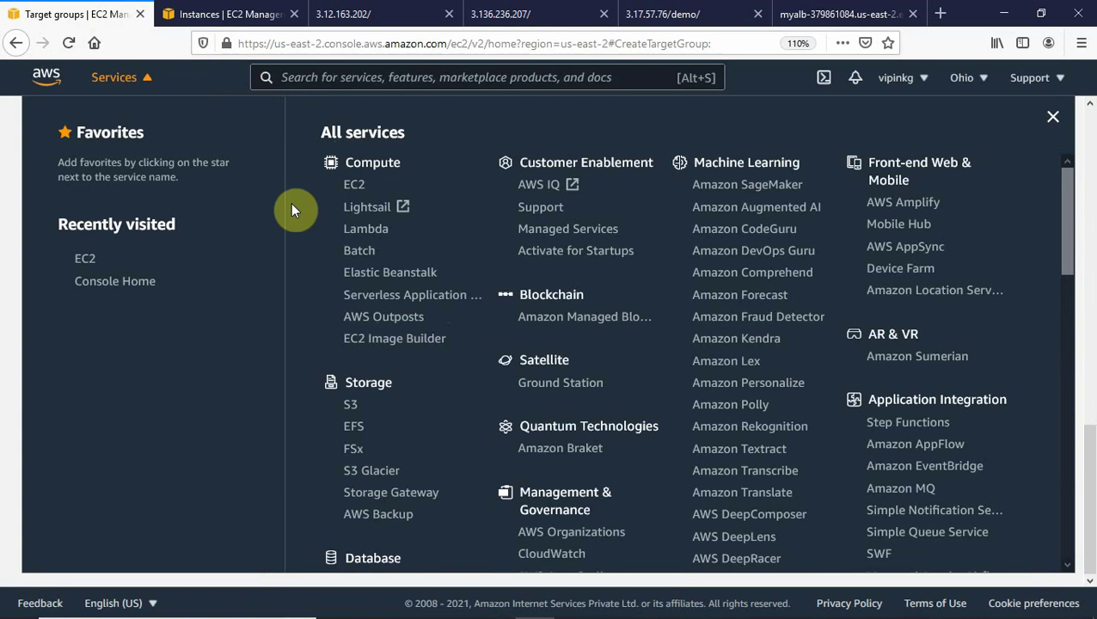
pyautogui.click(1052, 117)
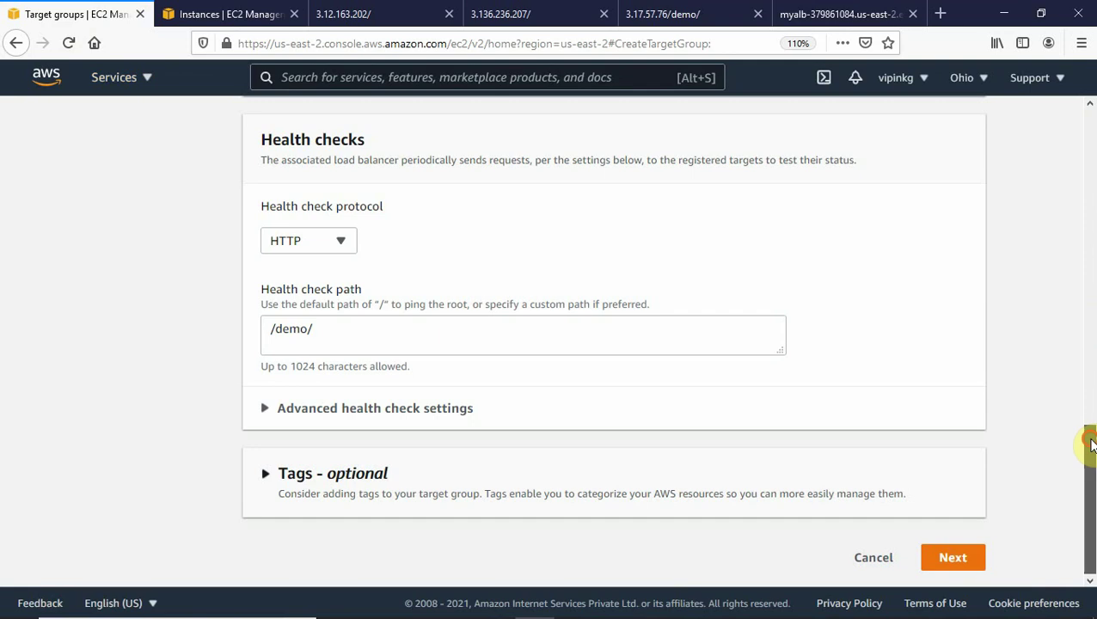
pyautogui.moveTo(1091, 438)
pyautogui.mouseDown()
pyautogui.moveTo(1068, 134)
pyautogui.moveTo(1079, 303)
pyautogui.moveTo(1070, 296)
pyautogui.mouseUp()
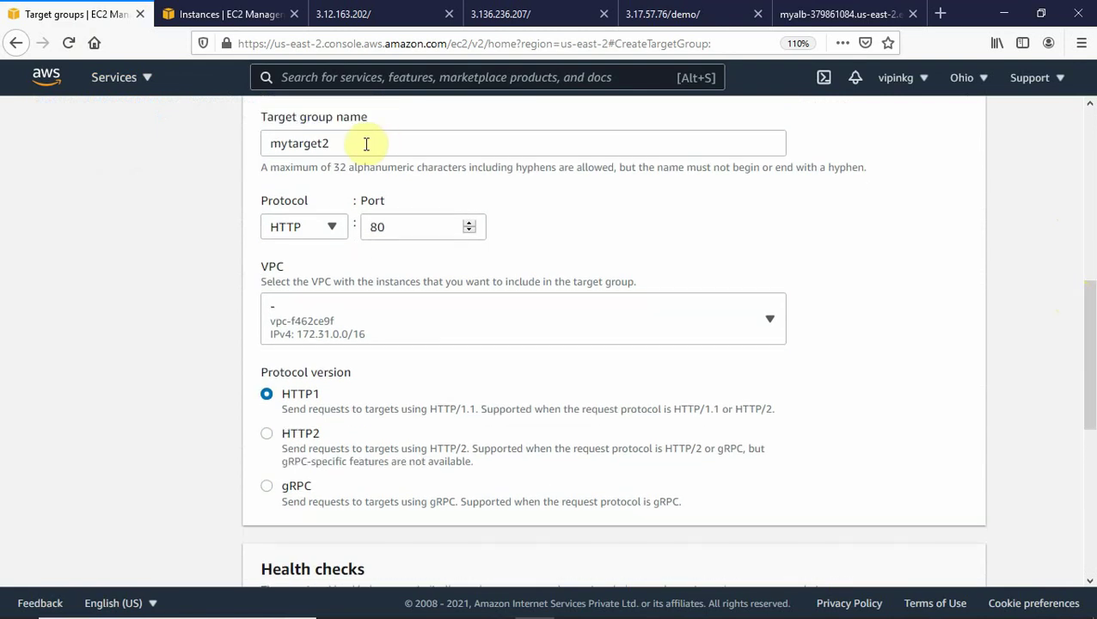
pyautogui.hotkey('ctrl', '+')
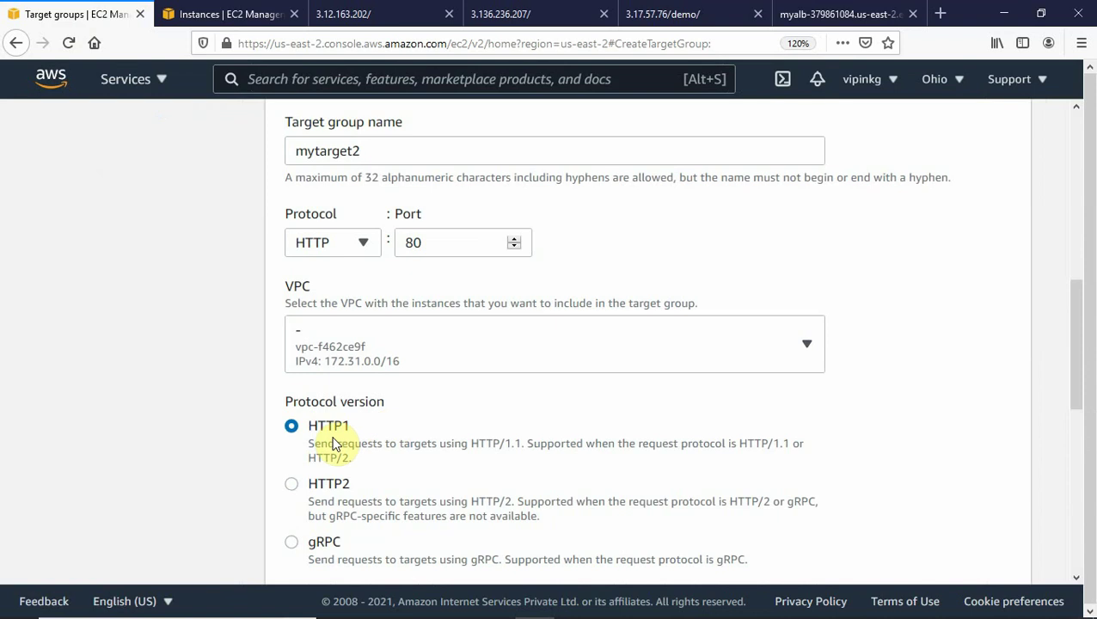
pyautogui.moveTo(1082, 357); pyautogui.dragTo(1069, 503)
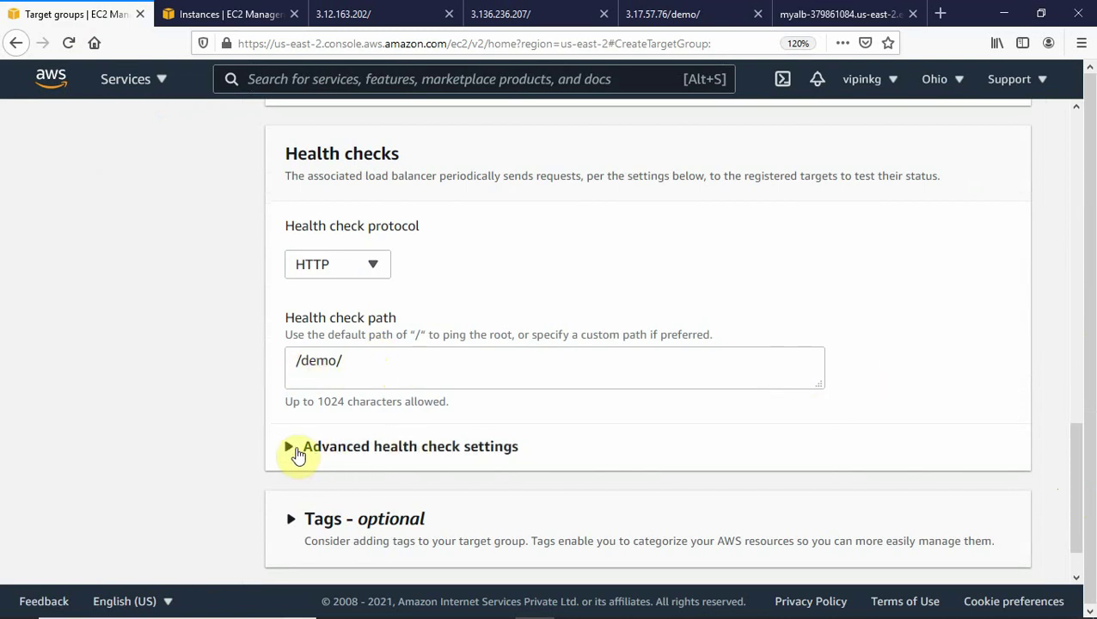
# - Expand the advanced health check settings and set the healthy threshold to 3
pyautogui.click(293, 450)
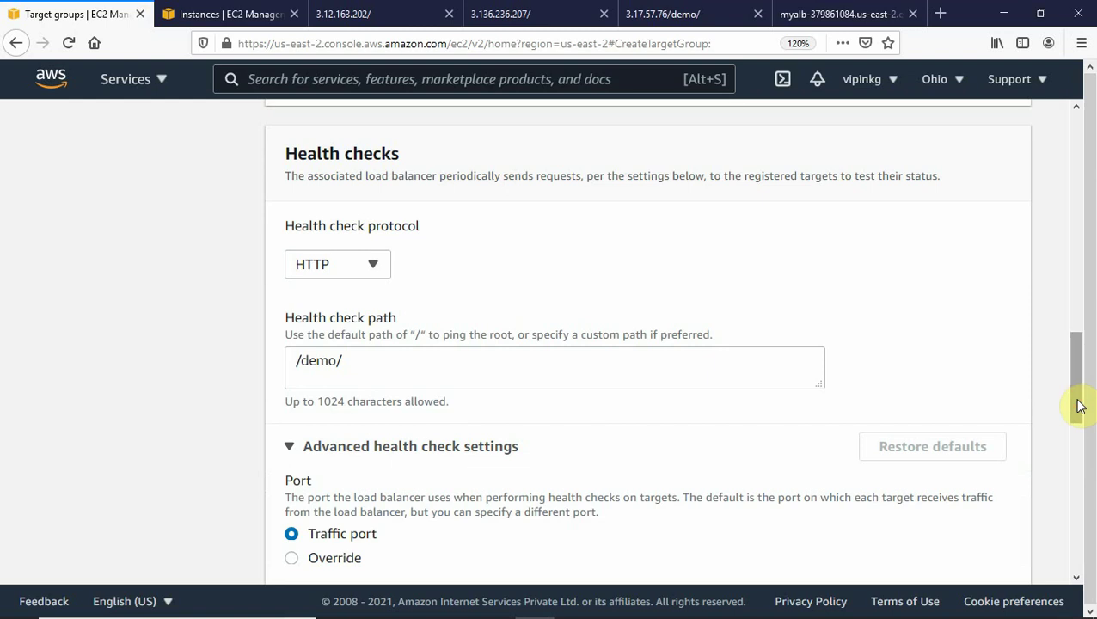
pyautogui.moveTo(1077, 404); pyautogui.dragTo(1078, 470)
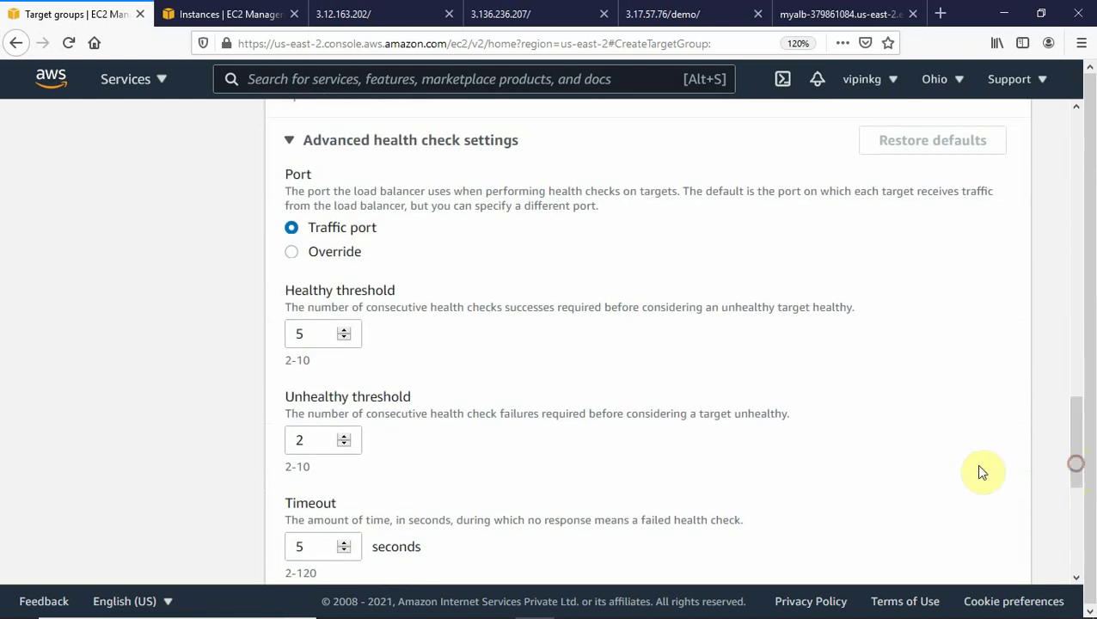
pyautogui.click(344, 331)
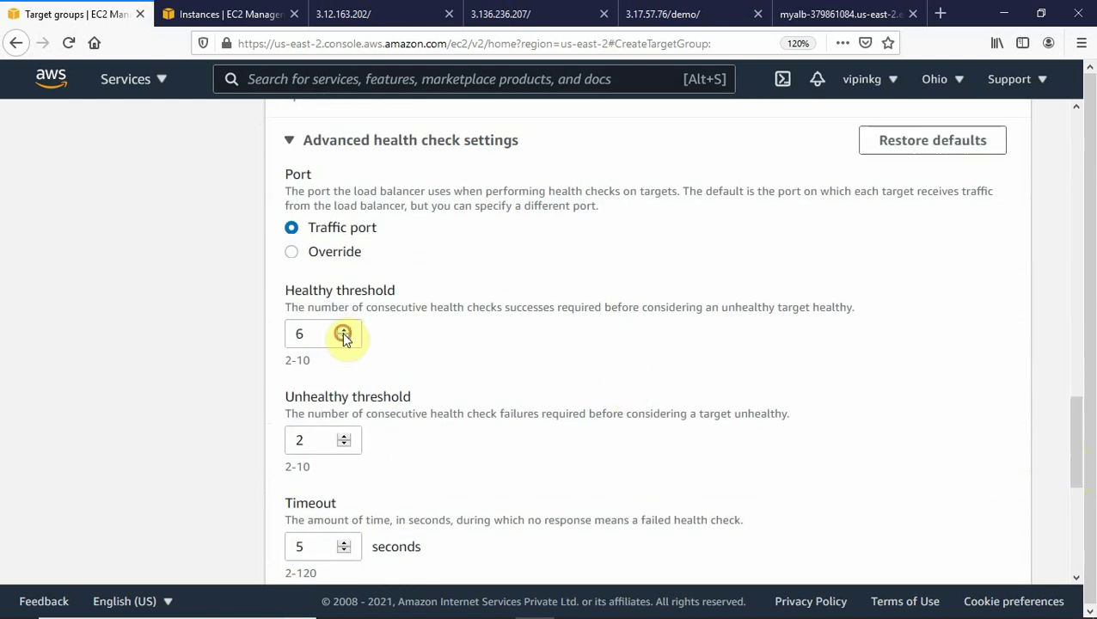
pyautogui.click(343, 338)
pyautogui.click(343, 338)
pyautogui.click(343, 339)
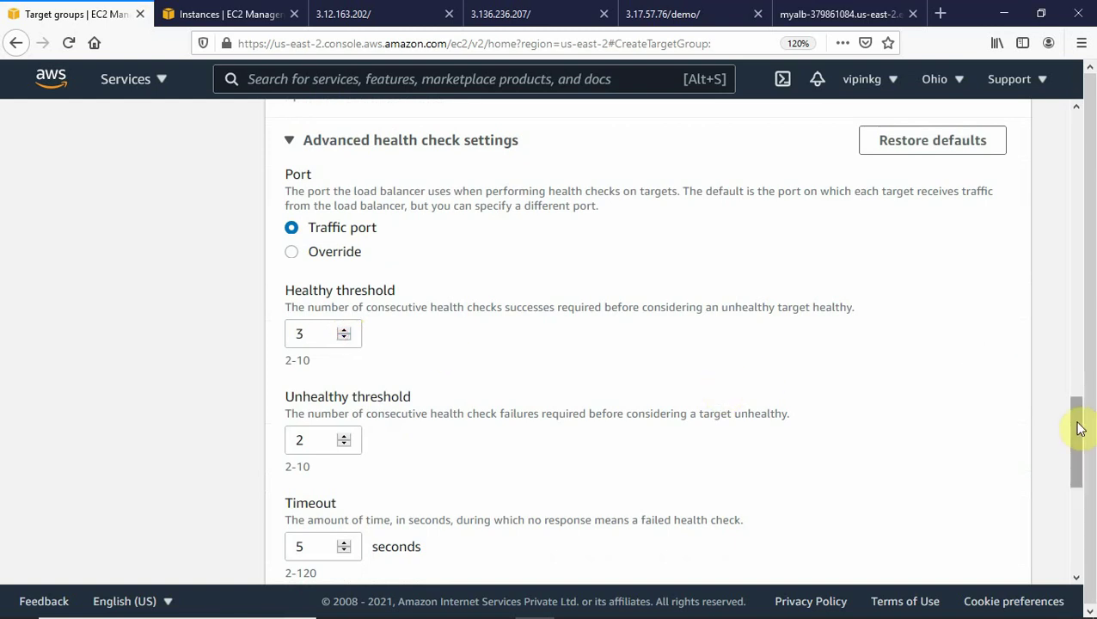
# - Set the health check interval to 6 seconds and continue to the target registration stage
pyautogui.moveTo(1079, 425); pyautogui.dragTo(1078, 486)
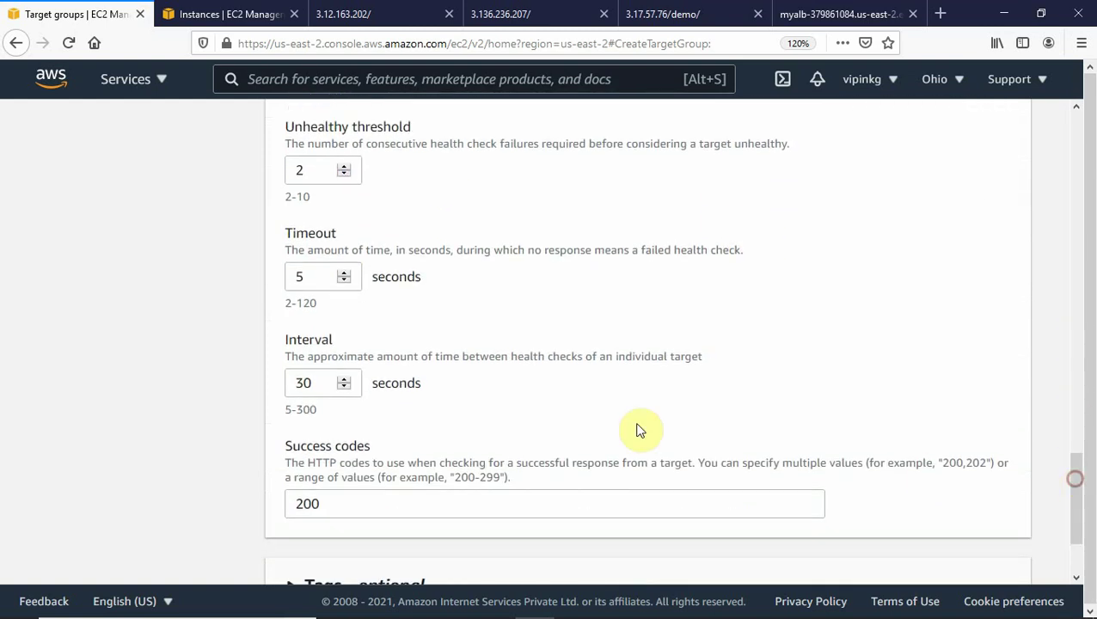
pyautogui.click(316, 382)
pyautogui.doubleClick(292, 382)
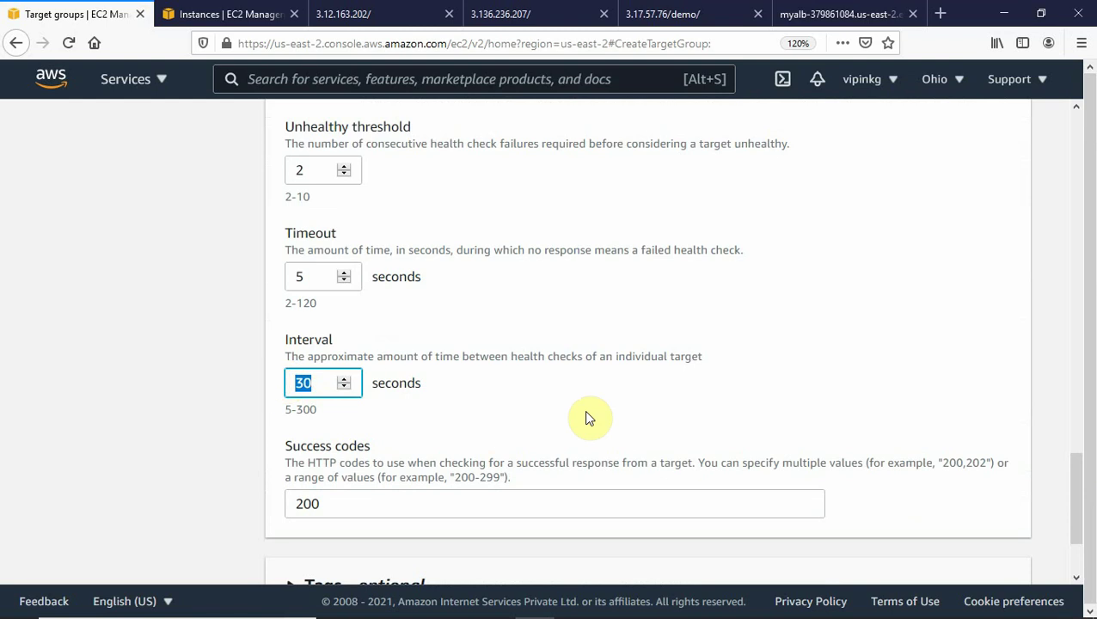
pyautogui.write('6')
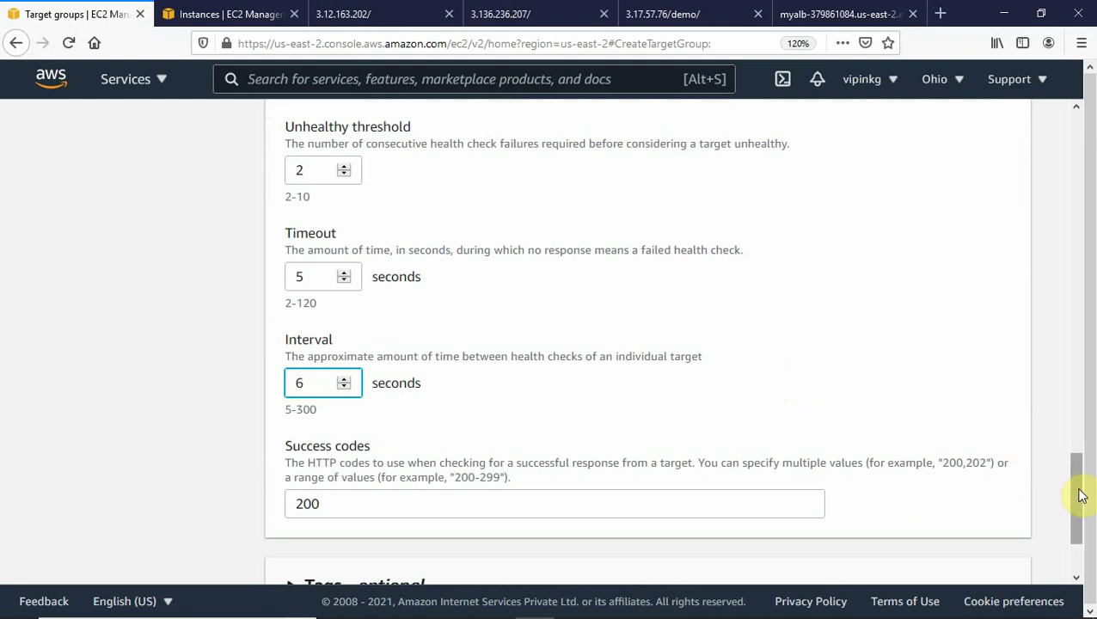
pyautogui.moveTo(1079, 497); pyautogui.dragTo(1079, 542)
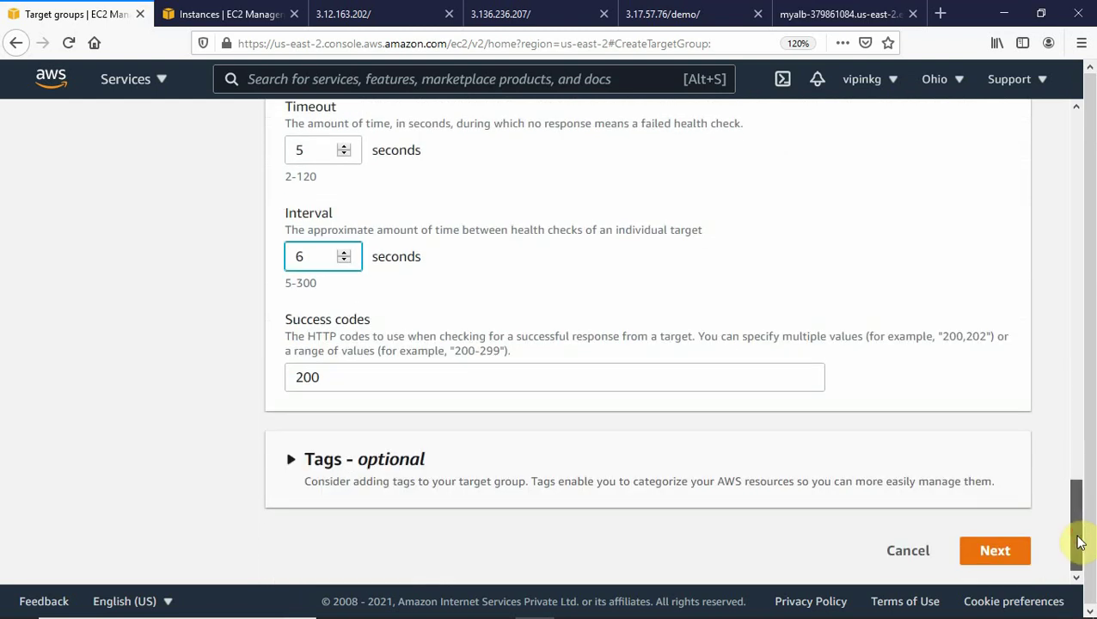
pyautogui.click(986, 558)
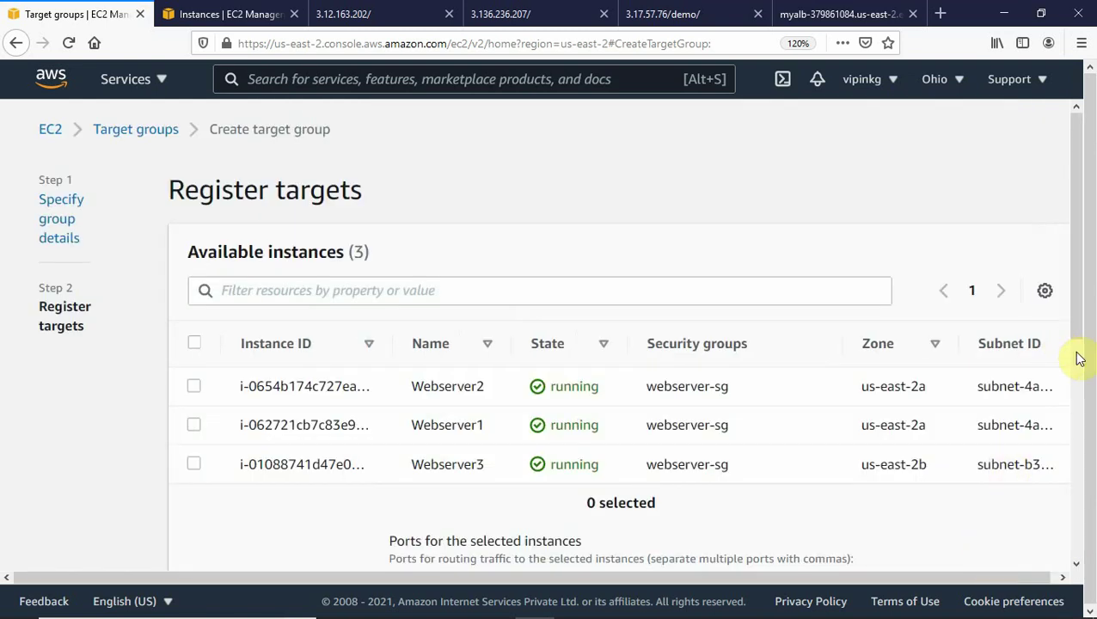
pyautogui.moveTo(1079, 330); pyautogui.dragTo(1079, 399)
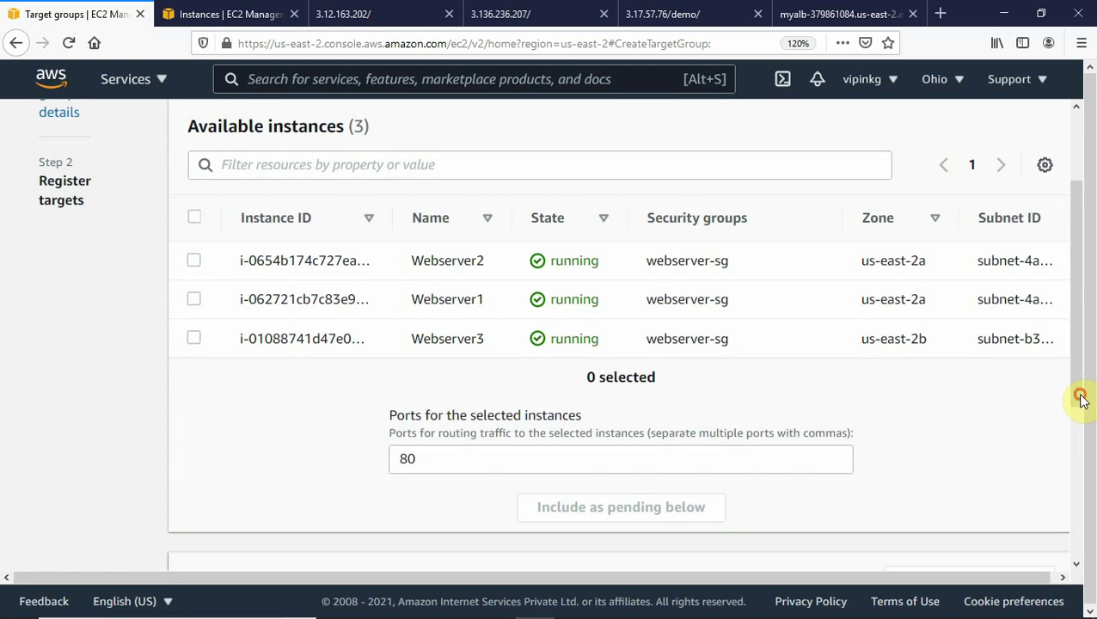
# - Include Webserver3 as a pending target on port 80 and create the target group
pyautogui.click(192, 340)
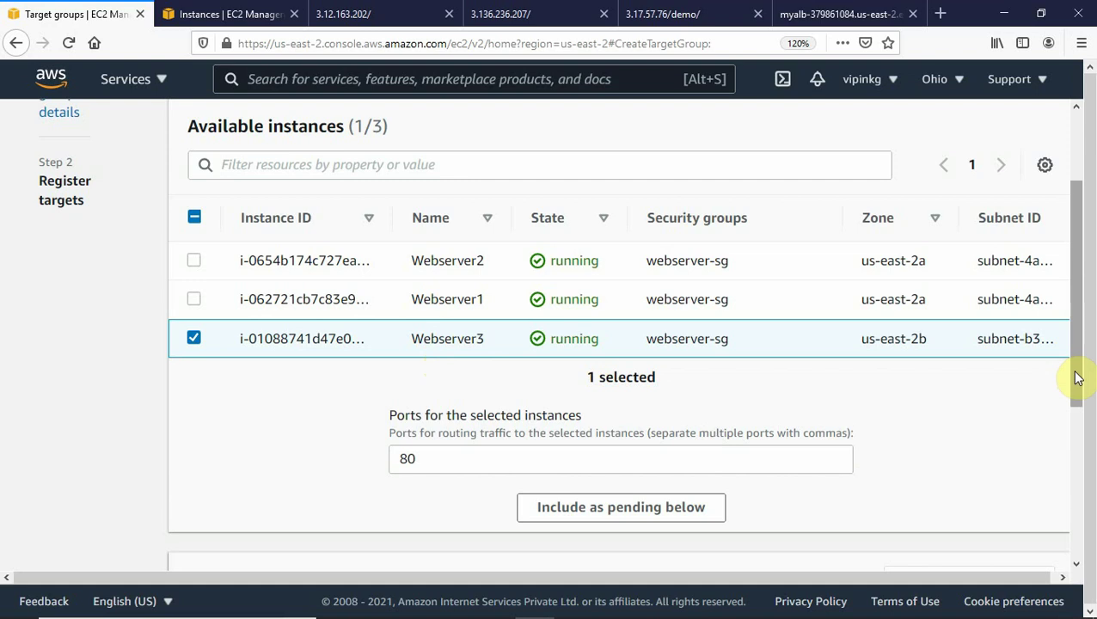
pyautogui.moveTo(1075, 375); pyautogui.dragTo(1074, 497)
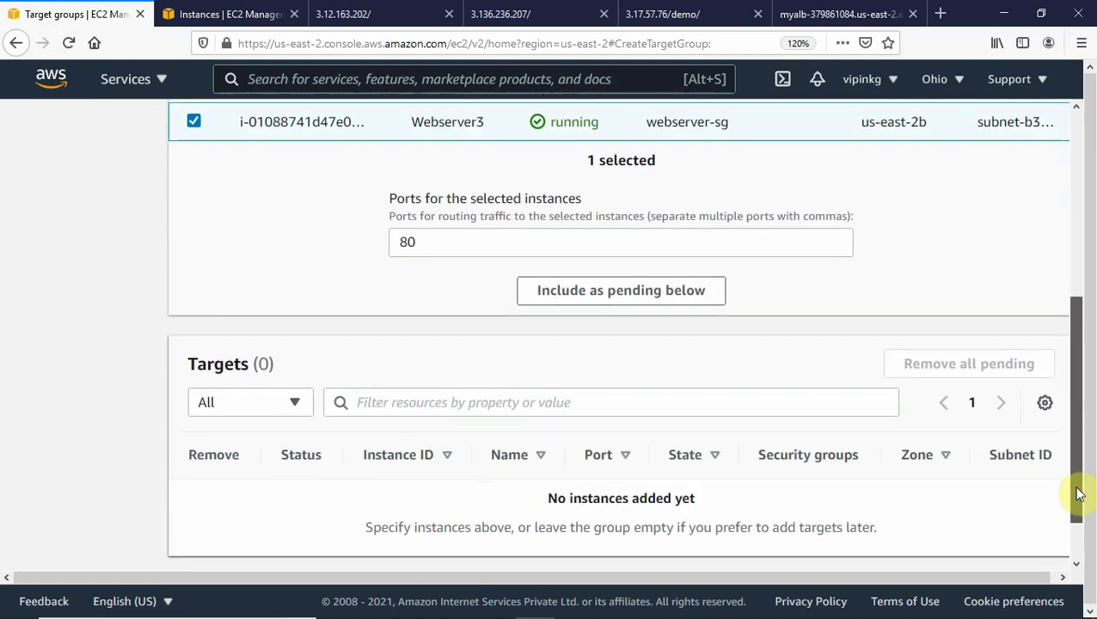
pyautogui.click(643, 296)
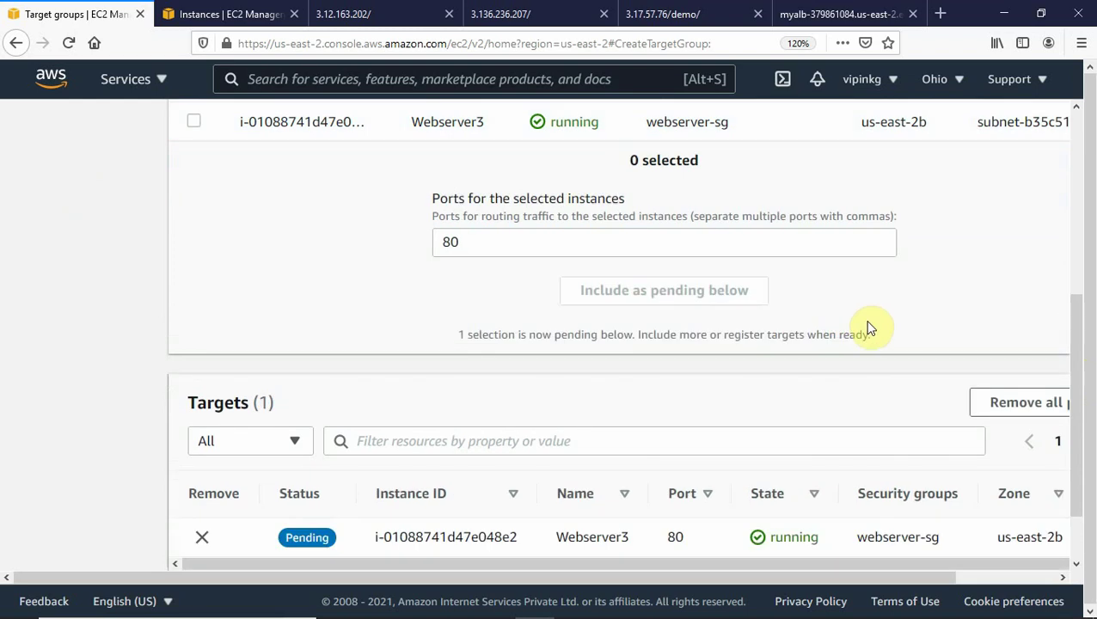
pyautogui.moveTo(1075, 349); pyautogui.dragTo(1077, 450)
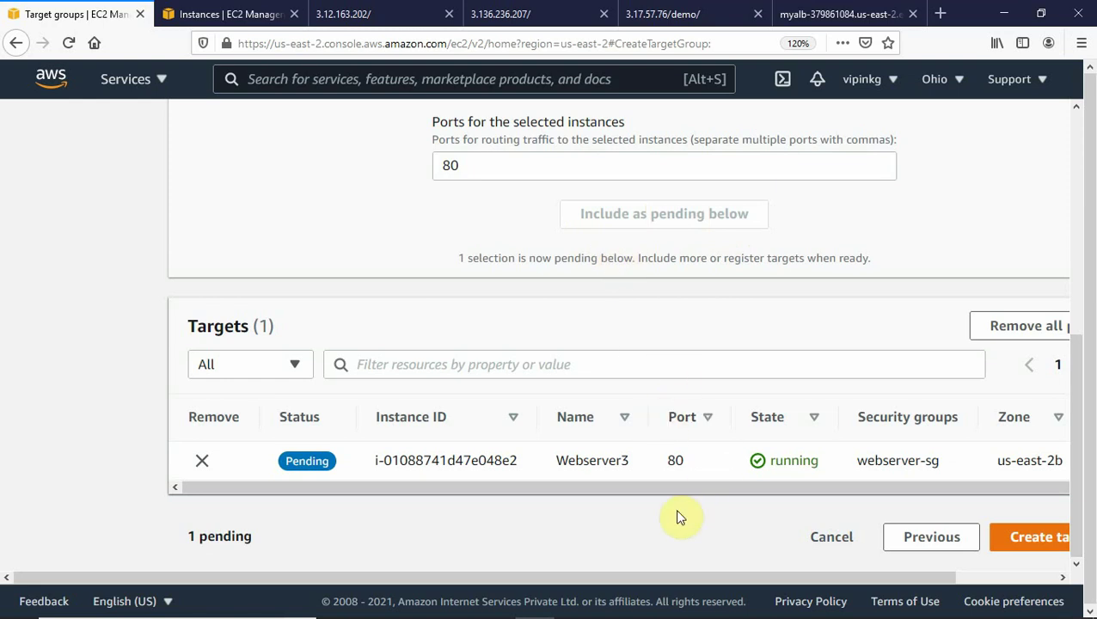
pyautogui.moveTo(844, 577); pyautogui.dragTo(961, 577)
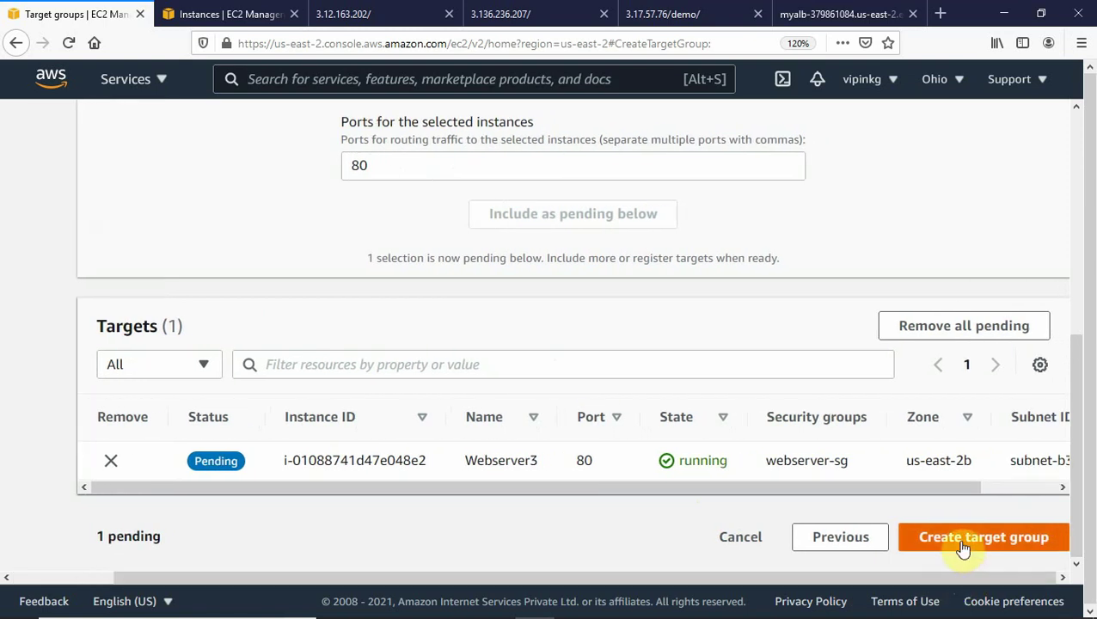
pyautogui.click(960, 546)
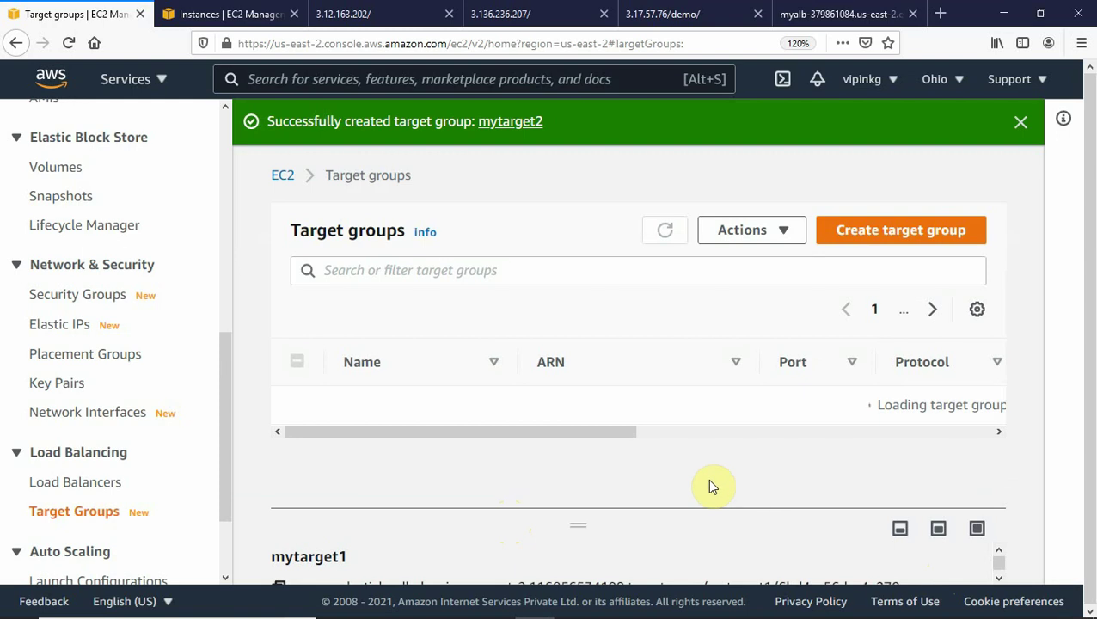
# - Open the mytarget1 target group and examine its details and the status of its registered targets
pyautogui.hotkey('ctrl', '-')
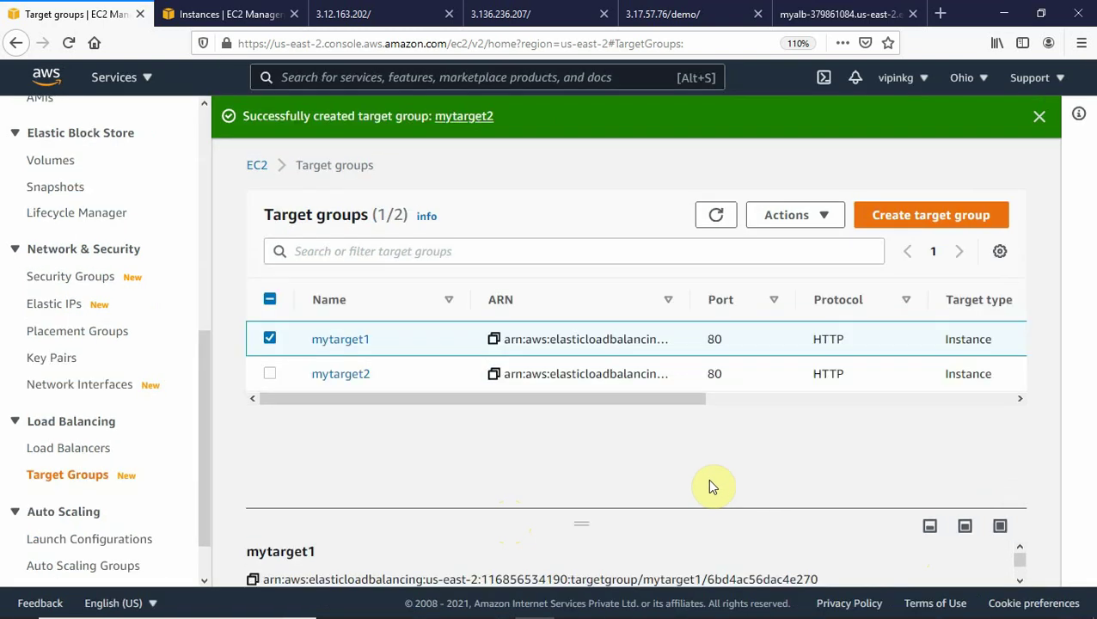
pyautogui.click(268, 339)
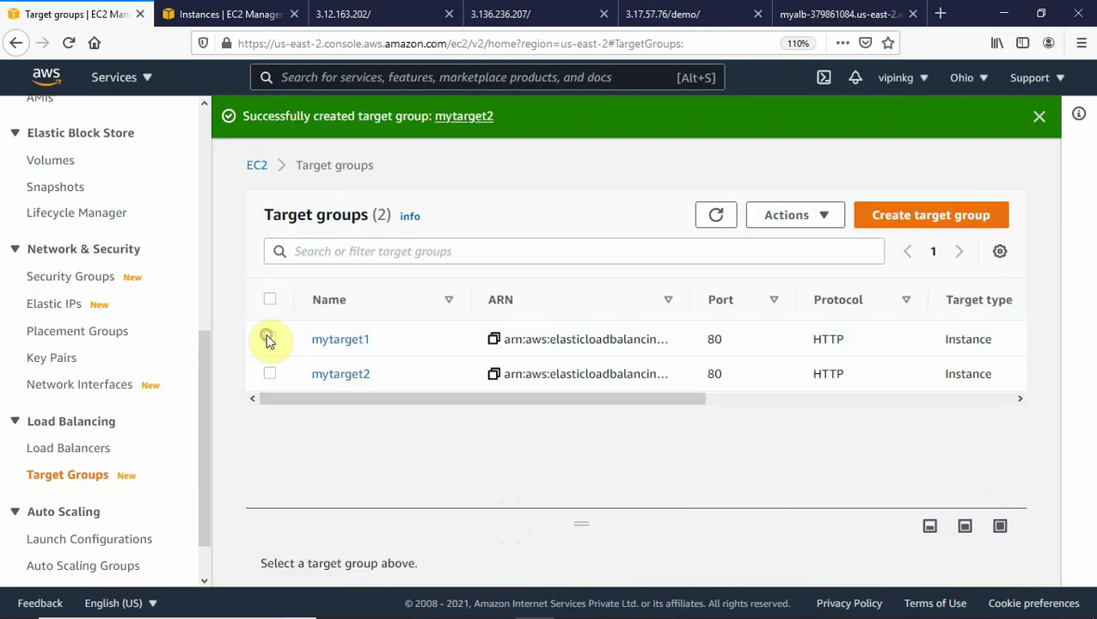
pyautogui.click(328, 343)
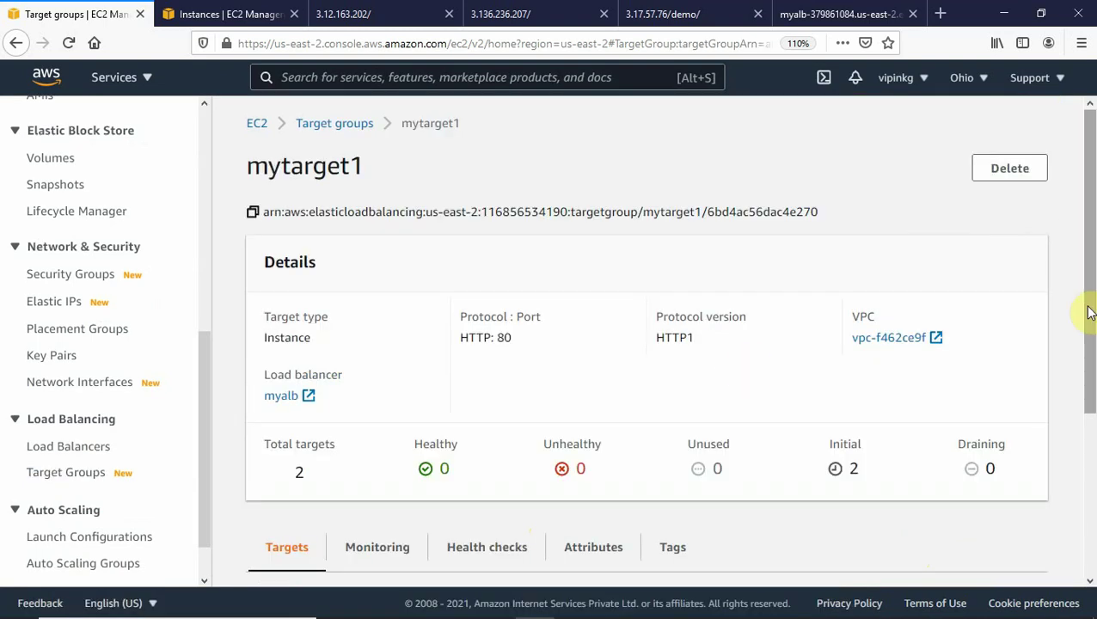
pyautogui.moveTo(1088, 311); pyautogui.dragTo(1087, 482)
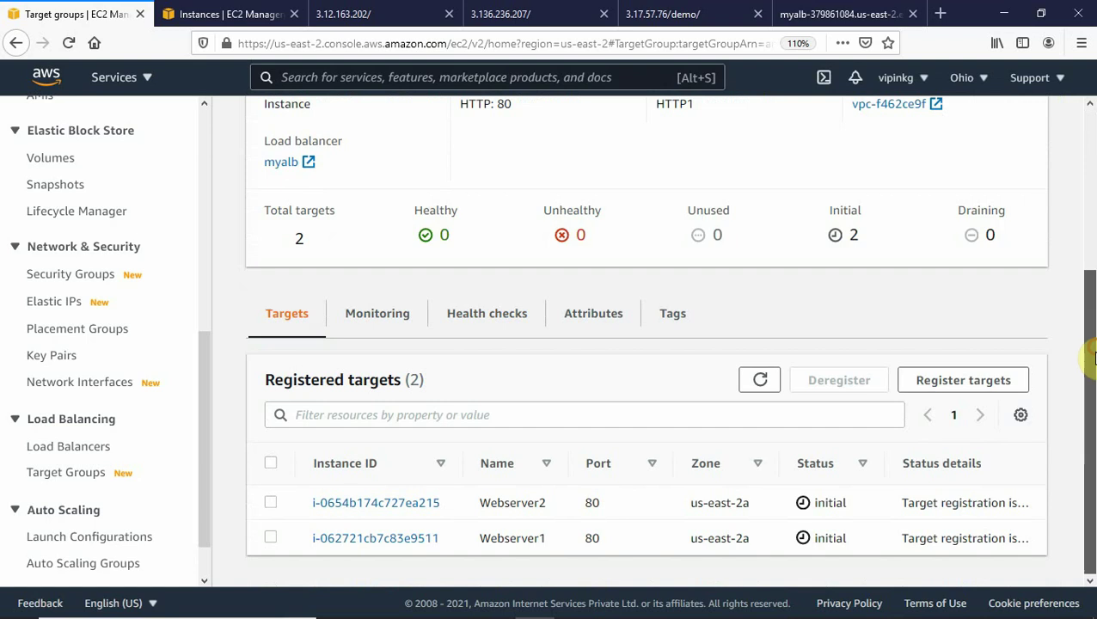
pyautogui.moveTo(1084, 355); pyautogui.dragTo(1062, 168)
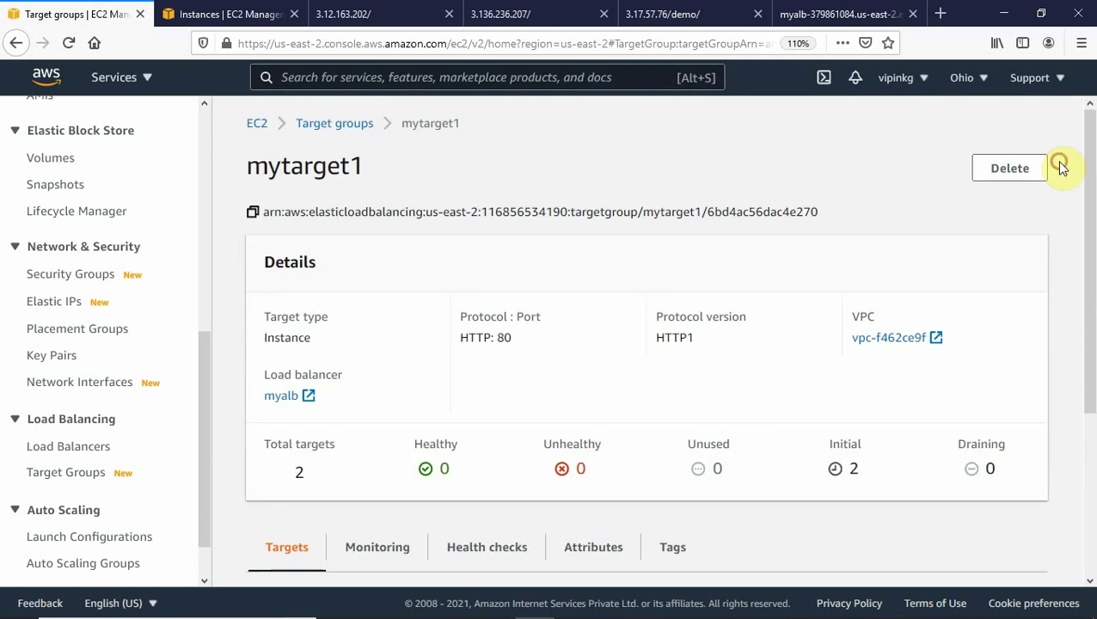
# - Return to the target groups list, open mytarget2 and examine its details and registered target's status
pyautogui.click(334, 123)
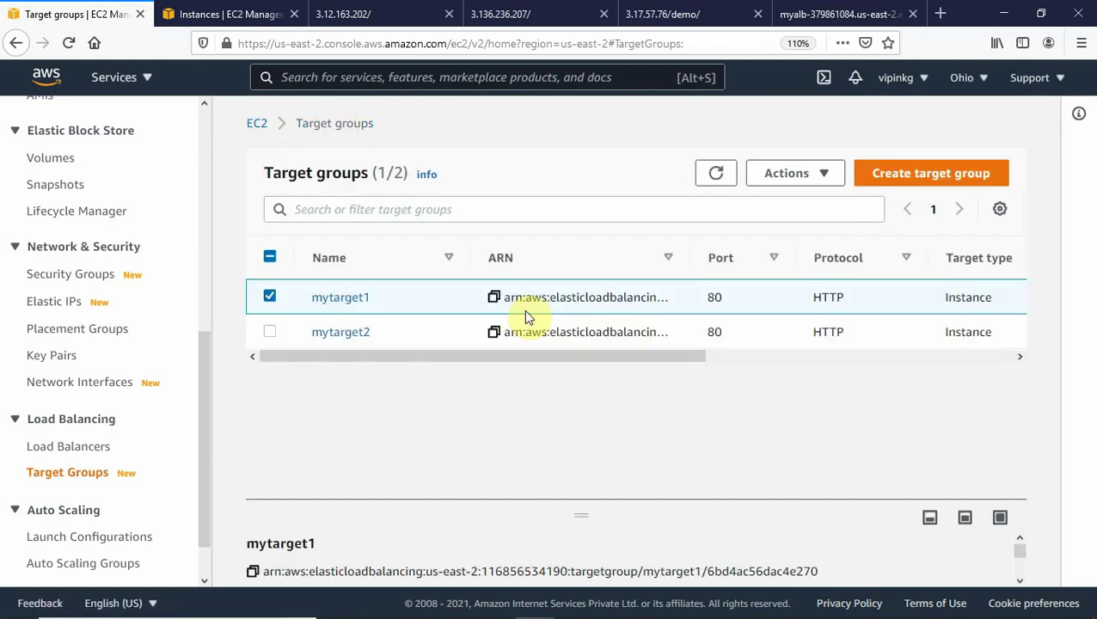
pyautogui.click(269, 296)
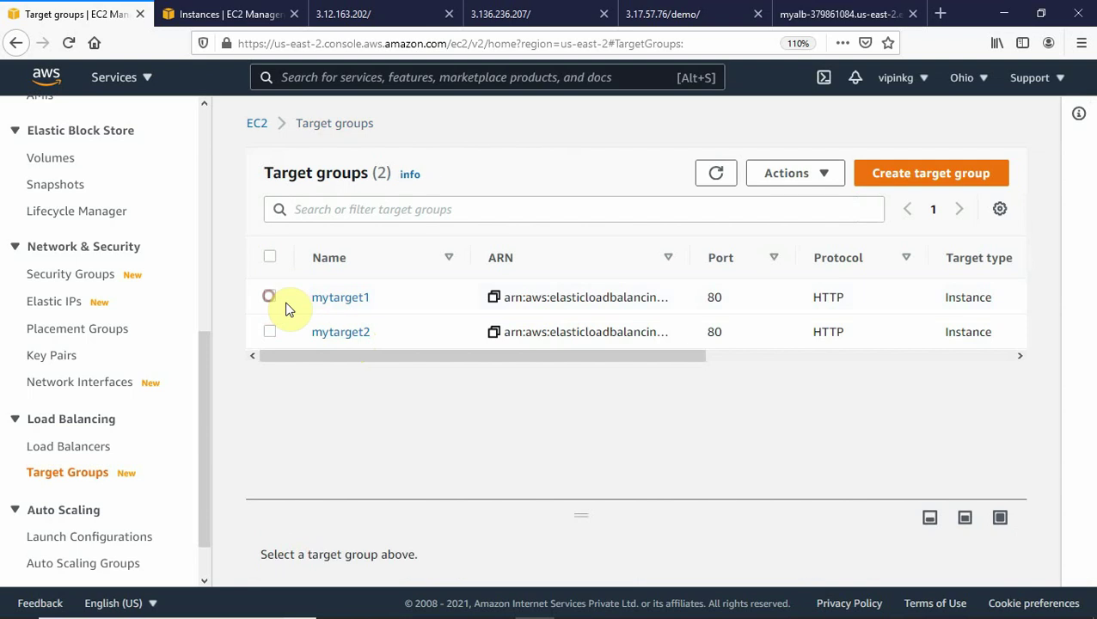
pyautogui.click(348, 334)
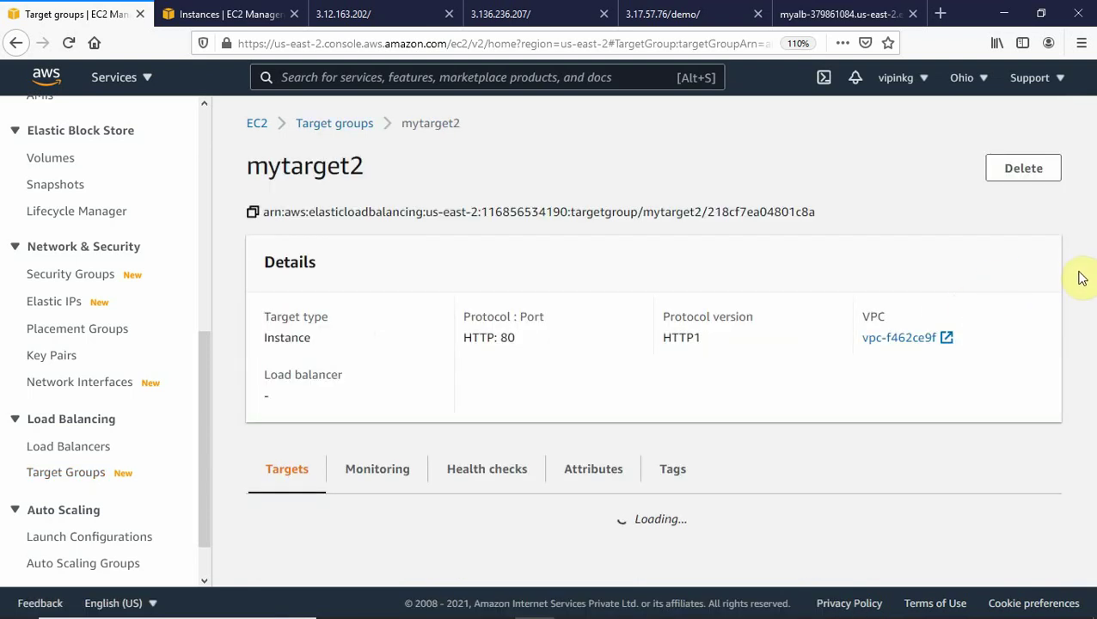
pyautogui.moveTo(1089, 278); pyautogui.dragTo(1091, 443)
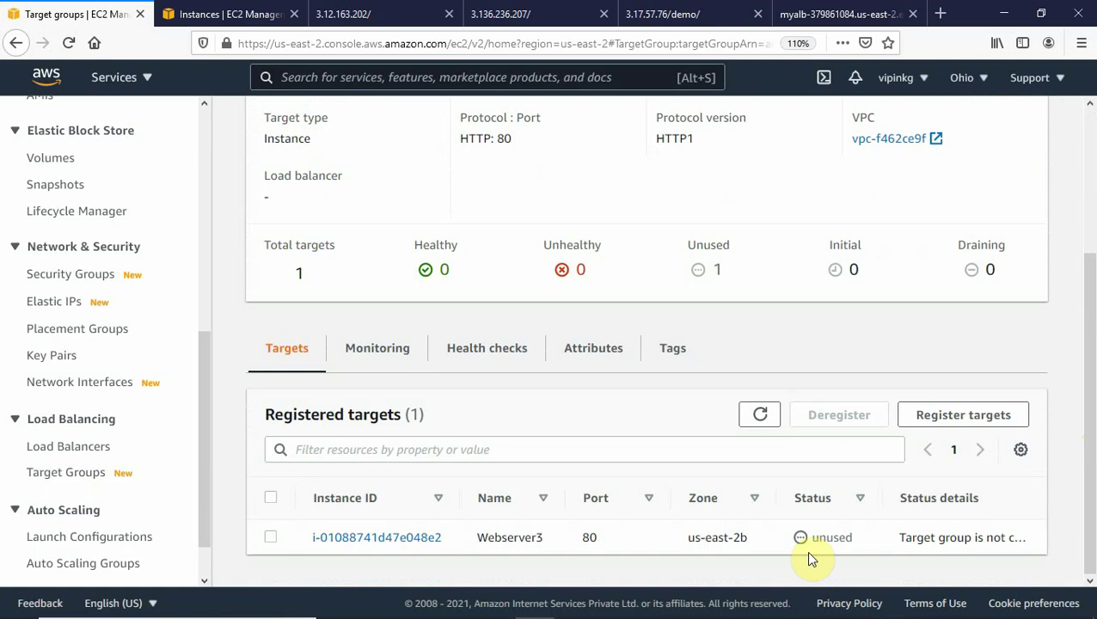
pyautogui.moveTo(1089, 402); pyautogui.dragTo(1081, 348)
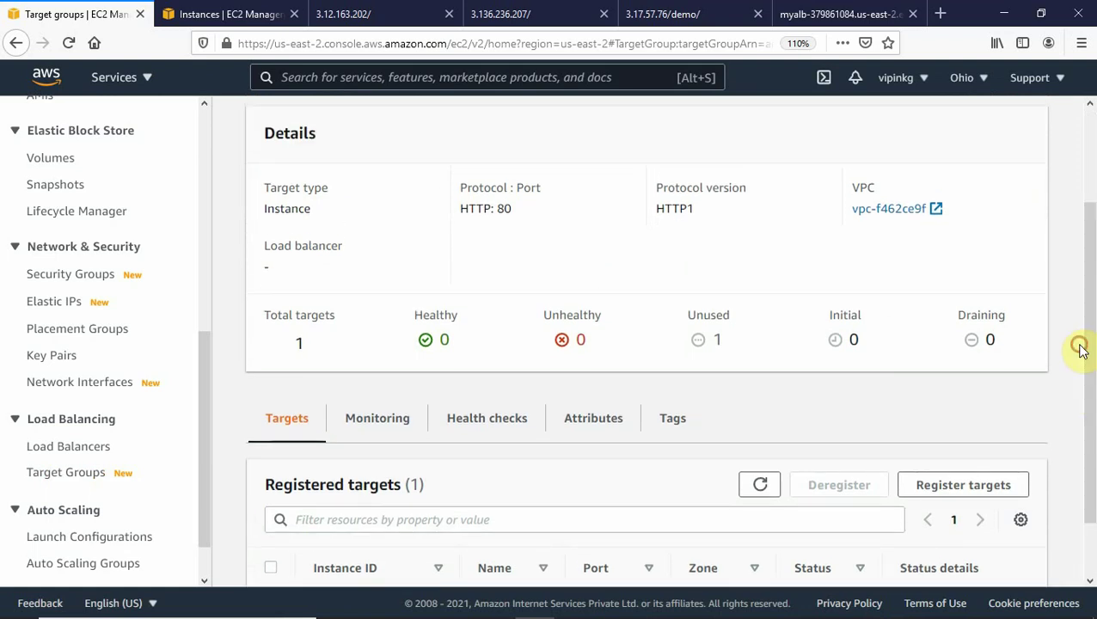
# - Copy the DNS name of the myalb load balancer and load it in the browser tab holding the old load balancer address
pyautogui.click(73, 448)
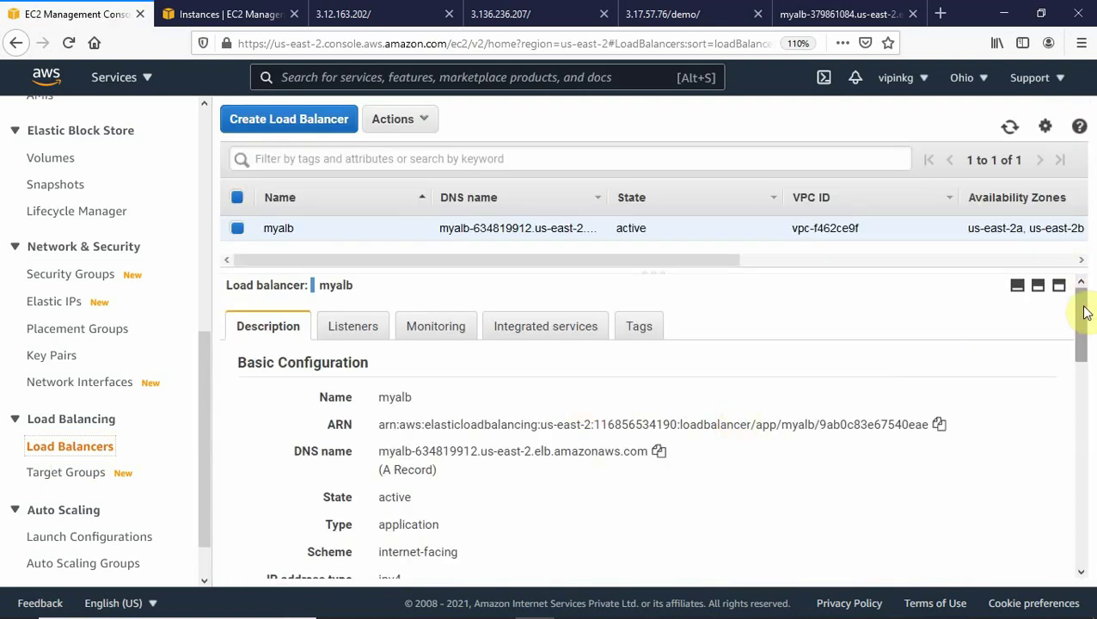
pyautogui.moveTo(1085, 314)
pyautogui.mouseDown()
pyautogui.moveTo(1085, 346)
pyautogui.moveTo(1072, 319)
pyautogui.mouseUp()
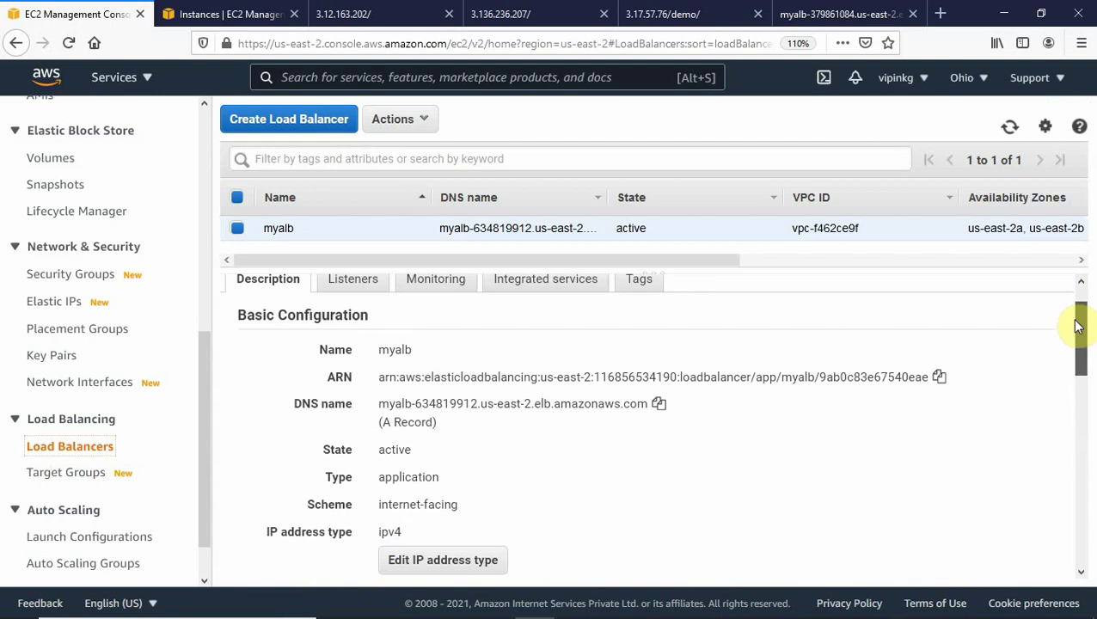
pyautogui.click(658, 405)
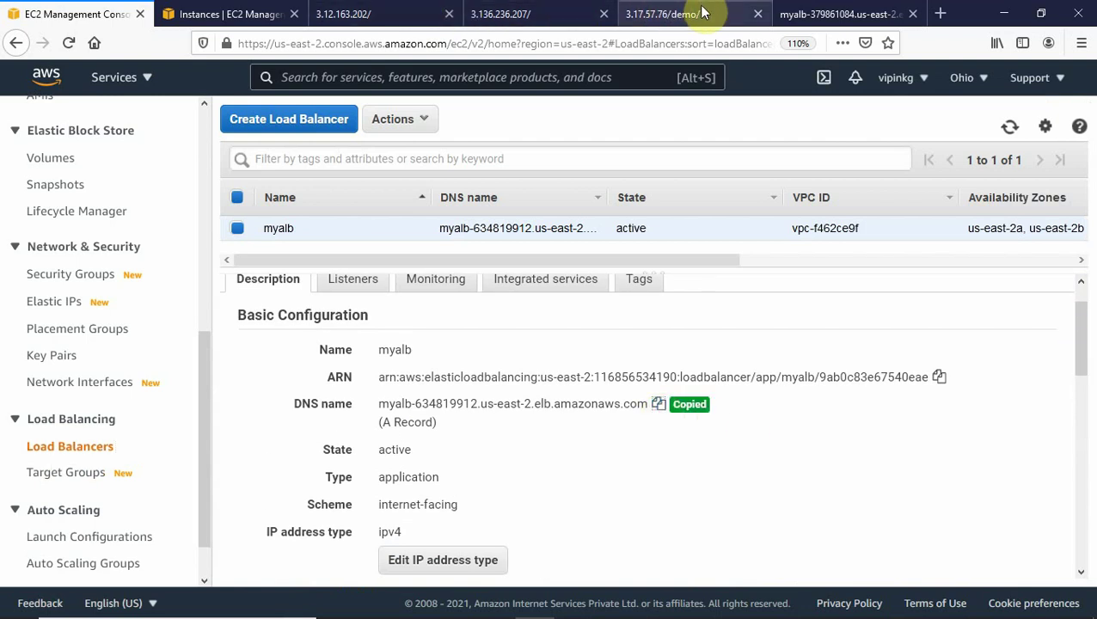
pyautogui.click(784, 15)
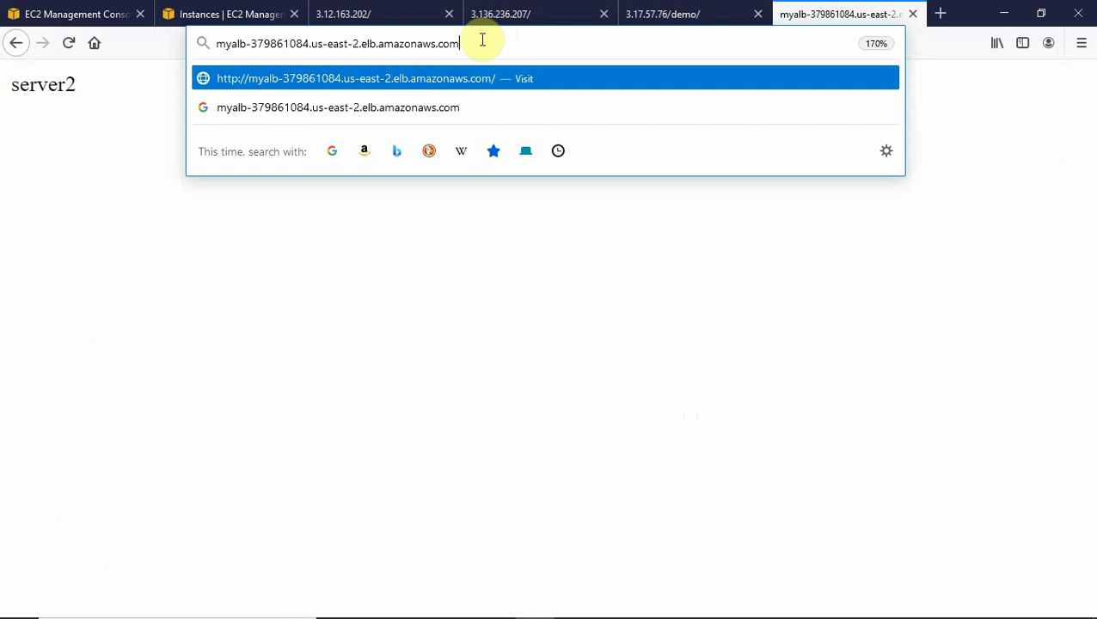
pyautogui.hotkey('ctrl', 'a')
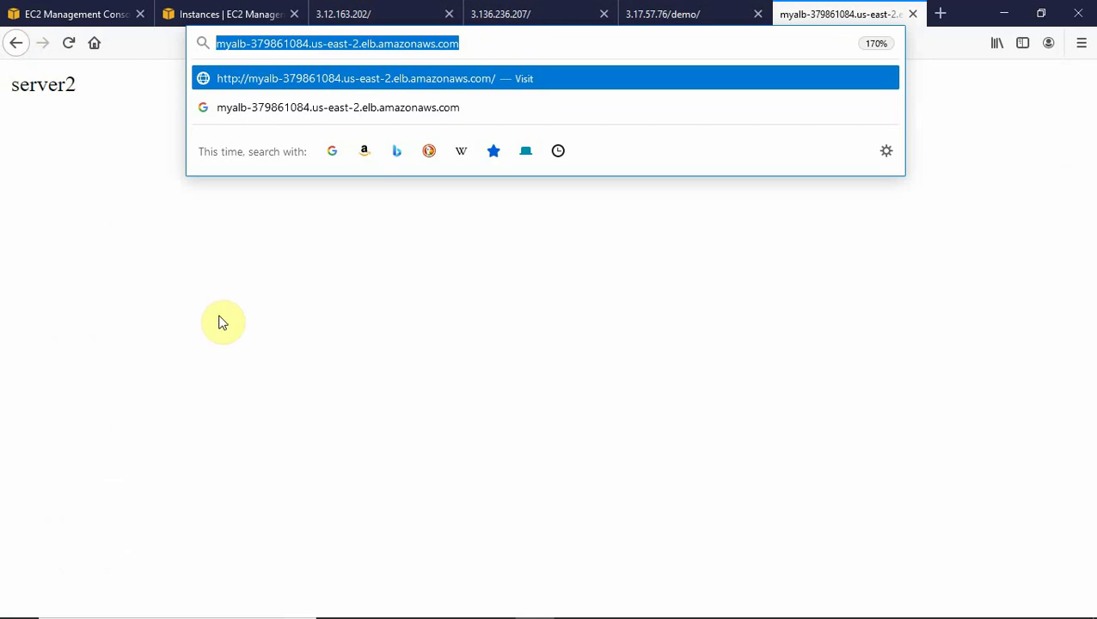
pyautogui.hotkey('ctrl', 'v')
pyautogui.press('Return')
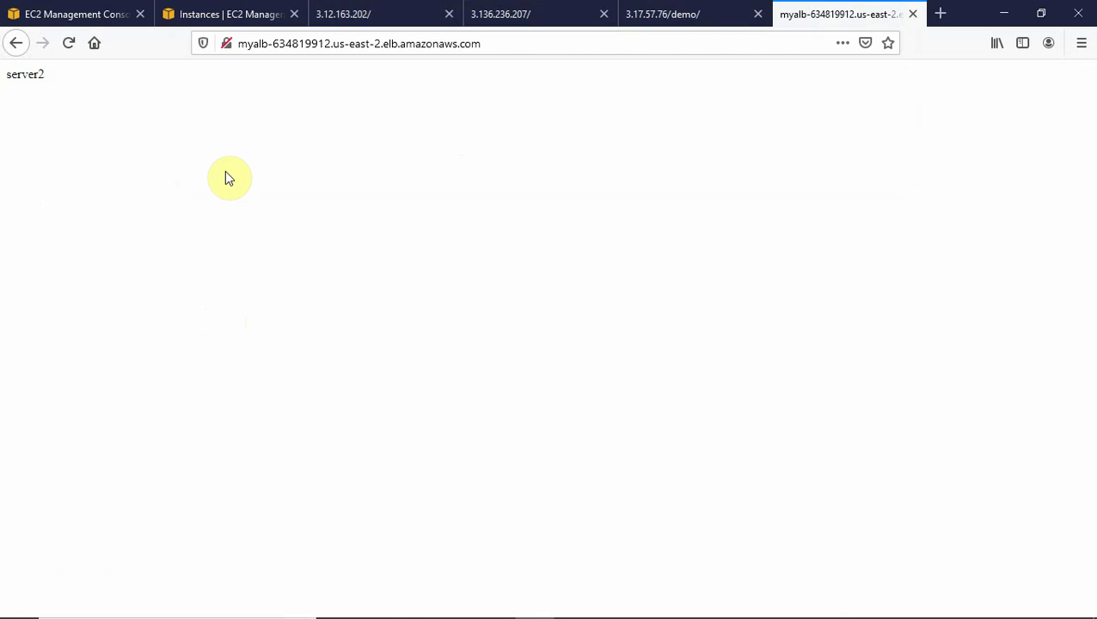
# - Enlarge the load balancer page to 170% and reload it several times to check which server responds
pyautogui.hotkey('ctrl', '+')
pyautogui.hotkey('ctrl', '+')
pyautogui.hotkey('ctrl', '+')
pyautogui.hotkey('ctrl', '+')
pyautogui.hotkey('ctrl', '+')
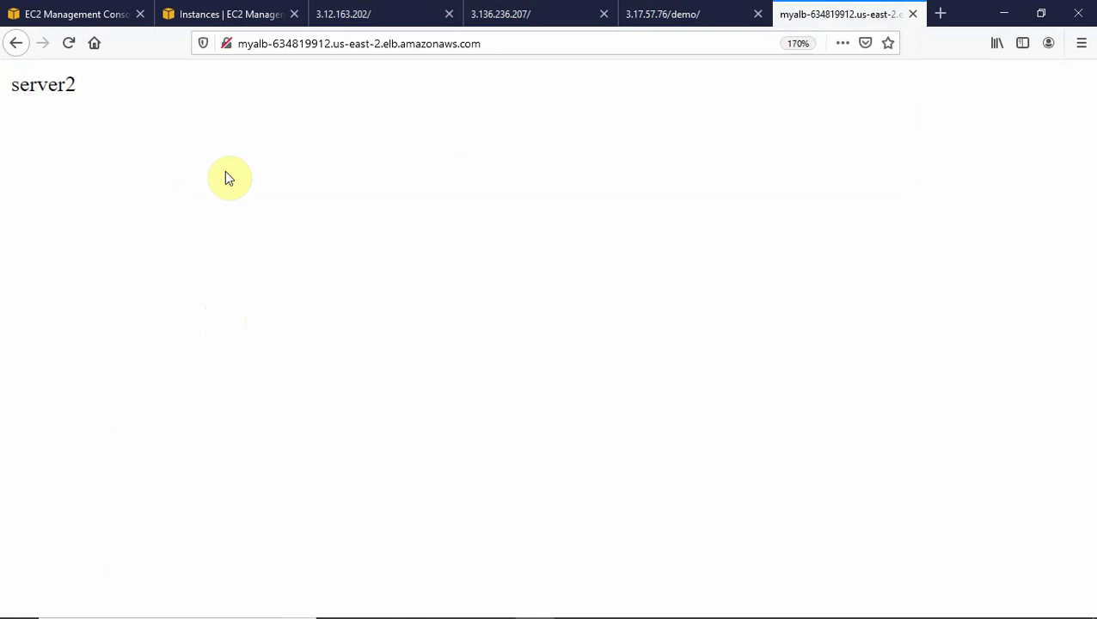
pyautogui.click(70, 43)
pyautogui.click(69, 43)
pyautogui.click(70, 43)
pyautogui.click(69, 43)
# - Return to the EC2 console, open the rules of myalb's HTTP:80 listener and insert a new rule
pyautogui.click(82, 14)
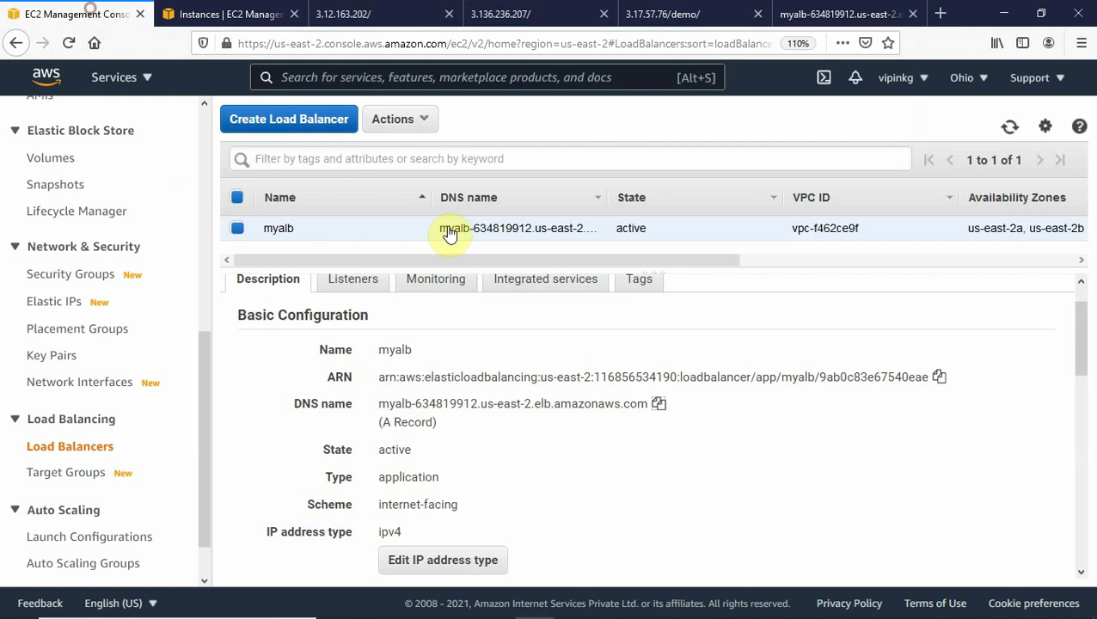
pyautogui.click(363, 282)
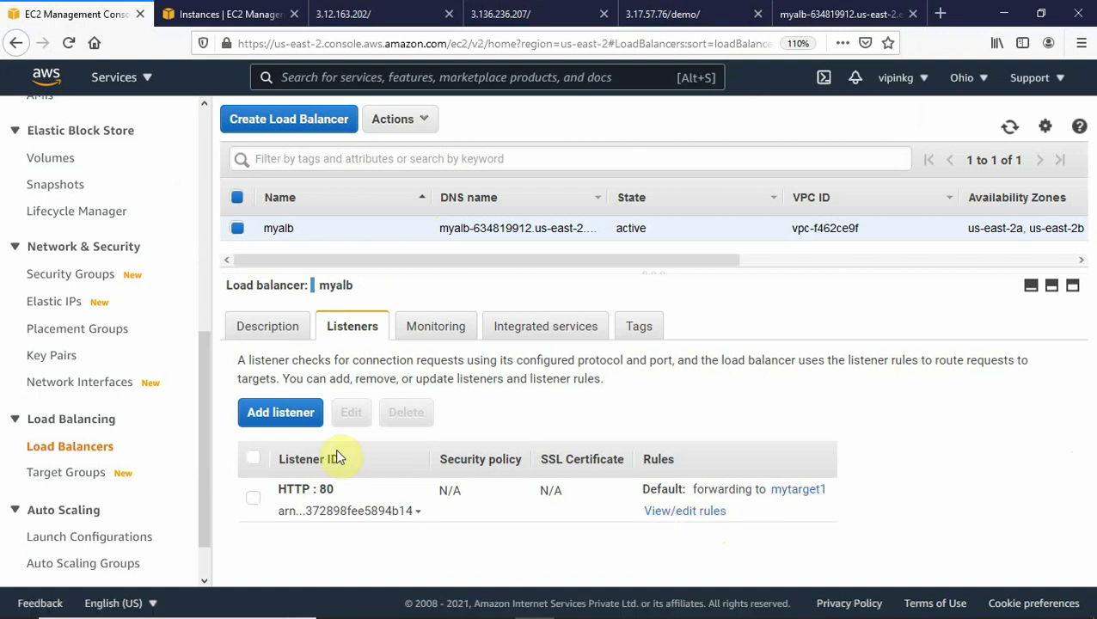
pyautogui.click(670, 514)
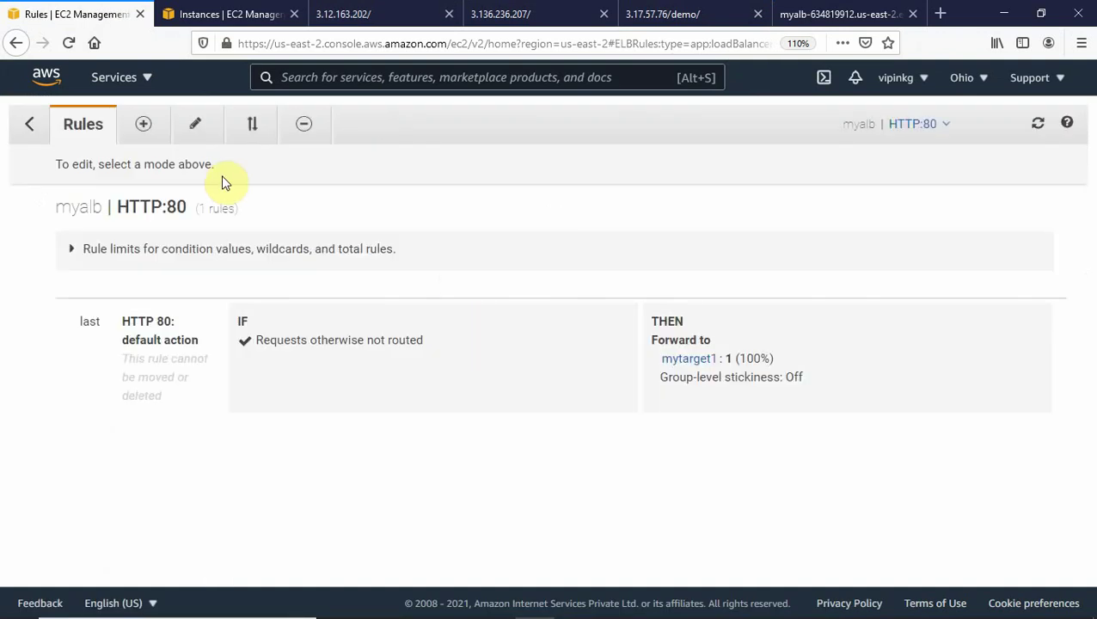
pyautogui.click(141, 129)
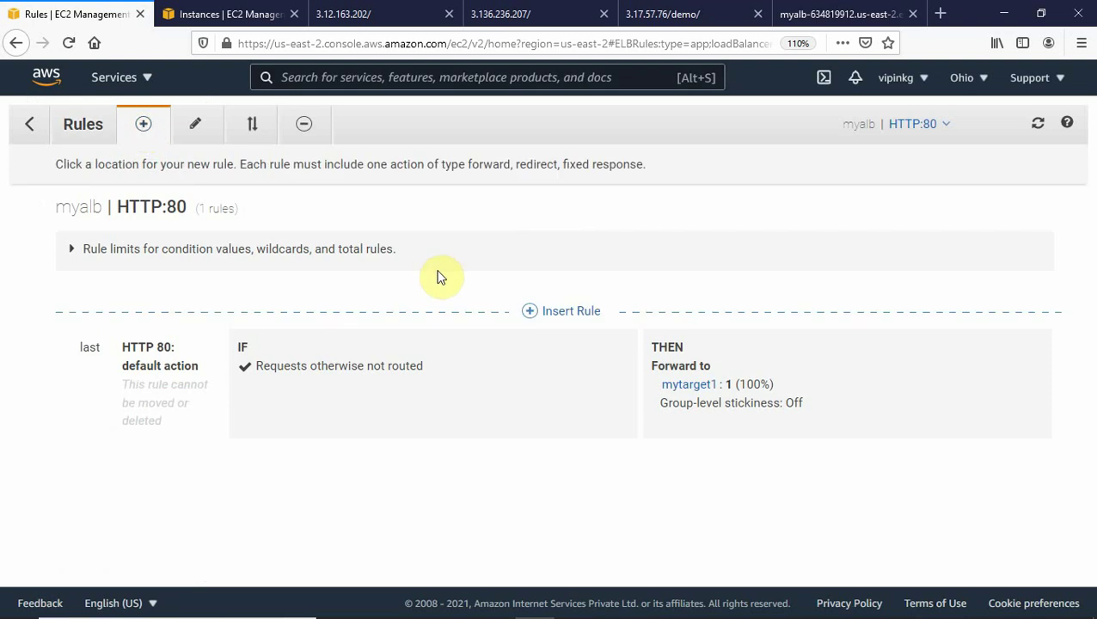
pyautogui.click(545, 308)
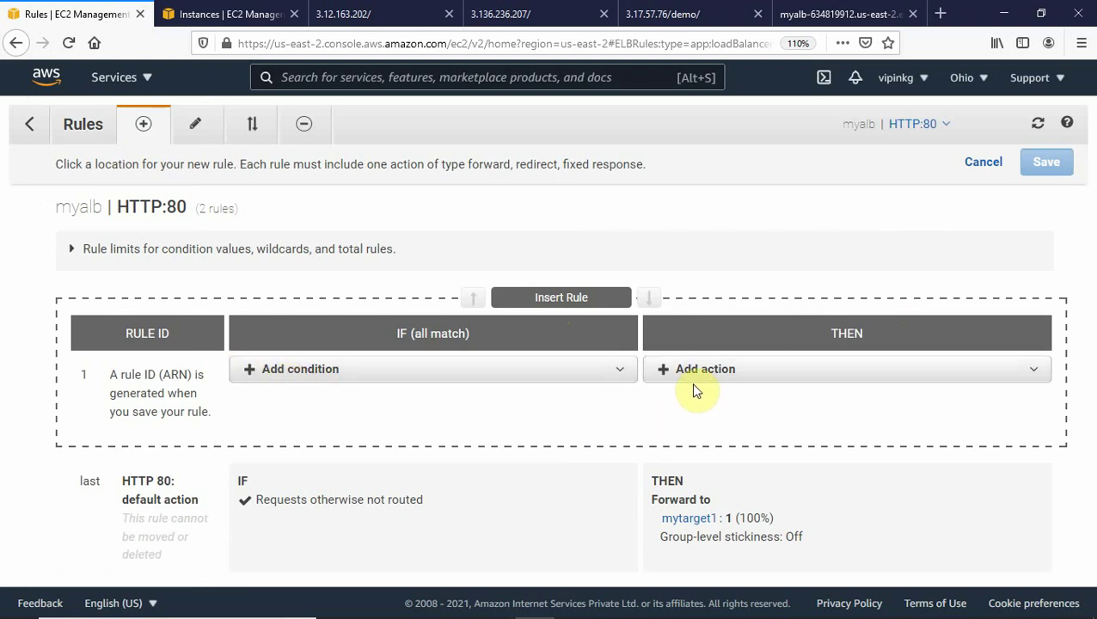
# - Add a path condition with the value /demo/ to the new rule and confirm it
pyautogui.click(247, 377)
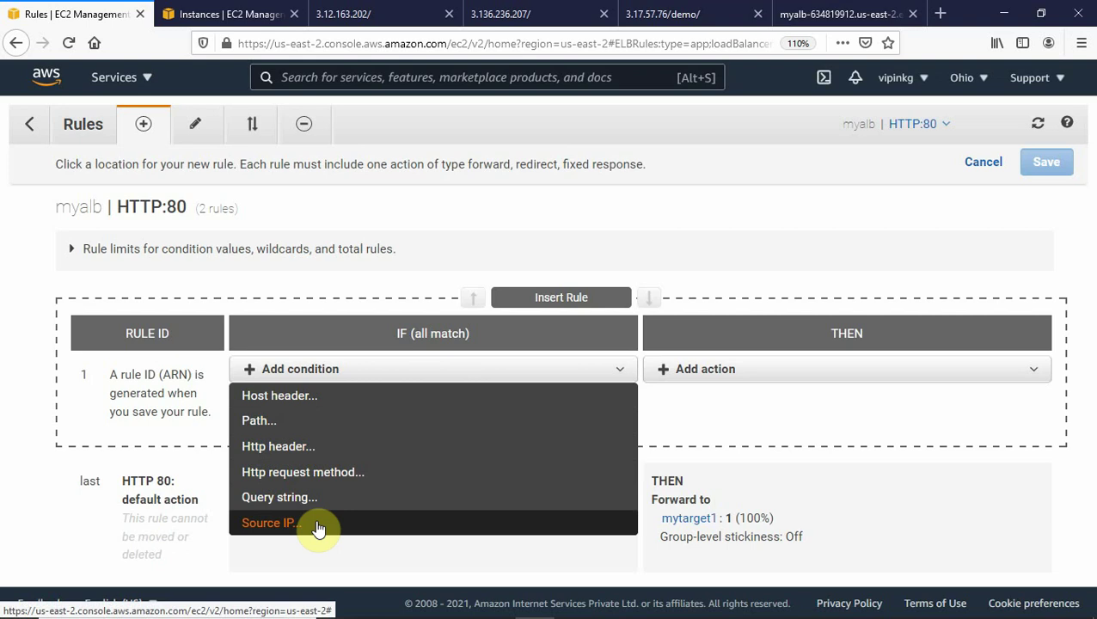
pyautogui.click(266, 427)
pyautogui.click(300, 410)
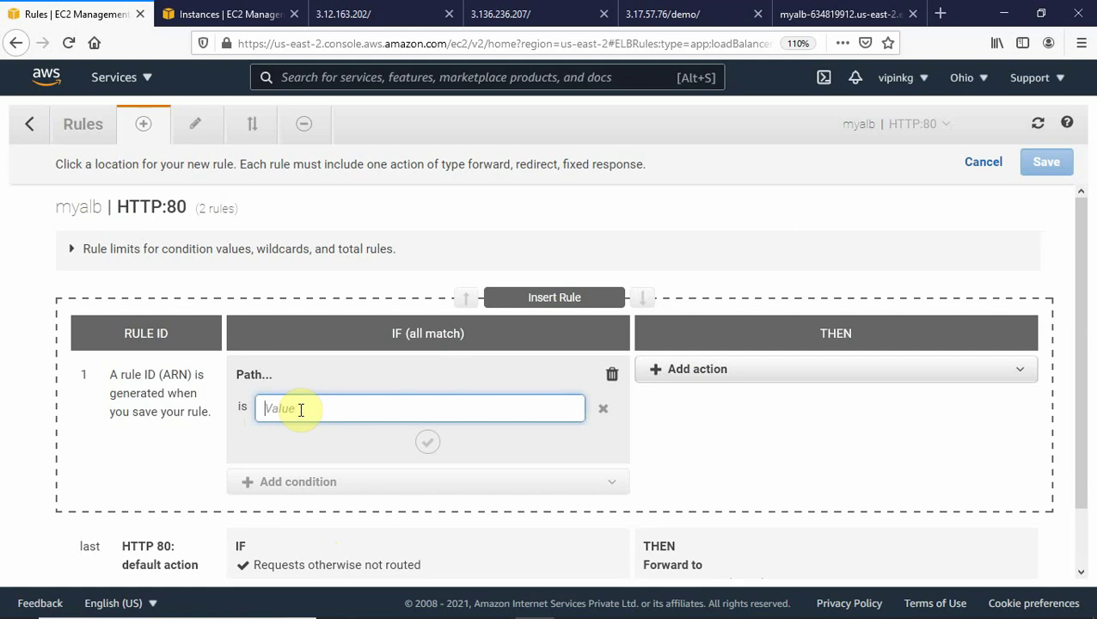
pyautogui.write('/de')
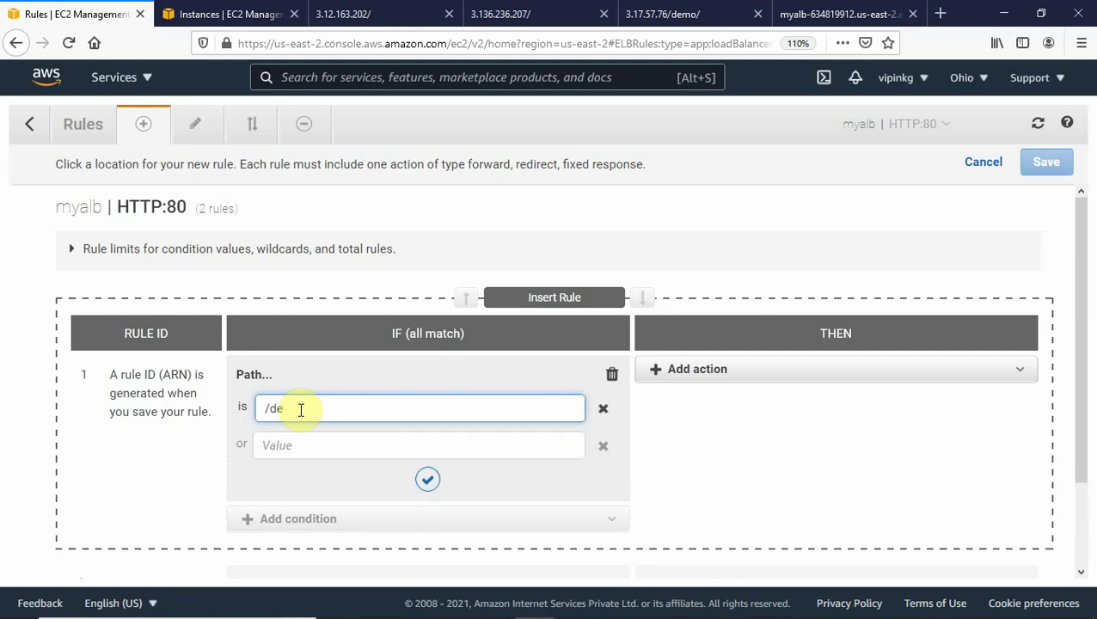
pyautogui.write('mo/')
pyautogui.click(427, 484)
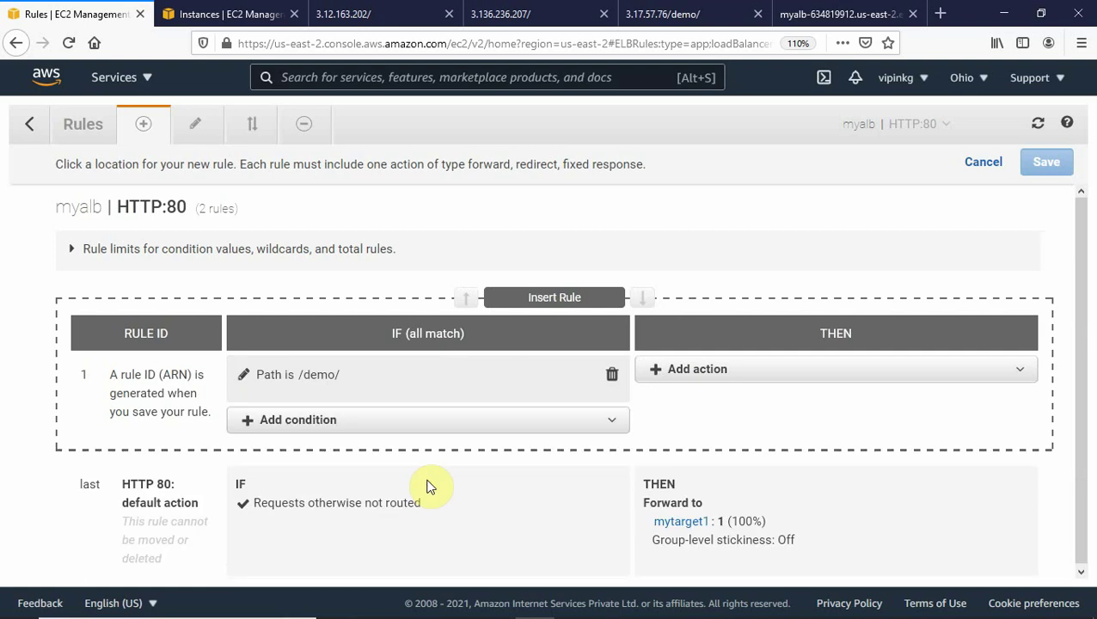
# - Add a forward action to target group mytarget2 to the /demo/ rule and save the rule
pyautogui.click(700, 374)
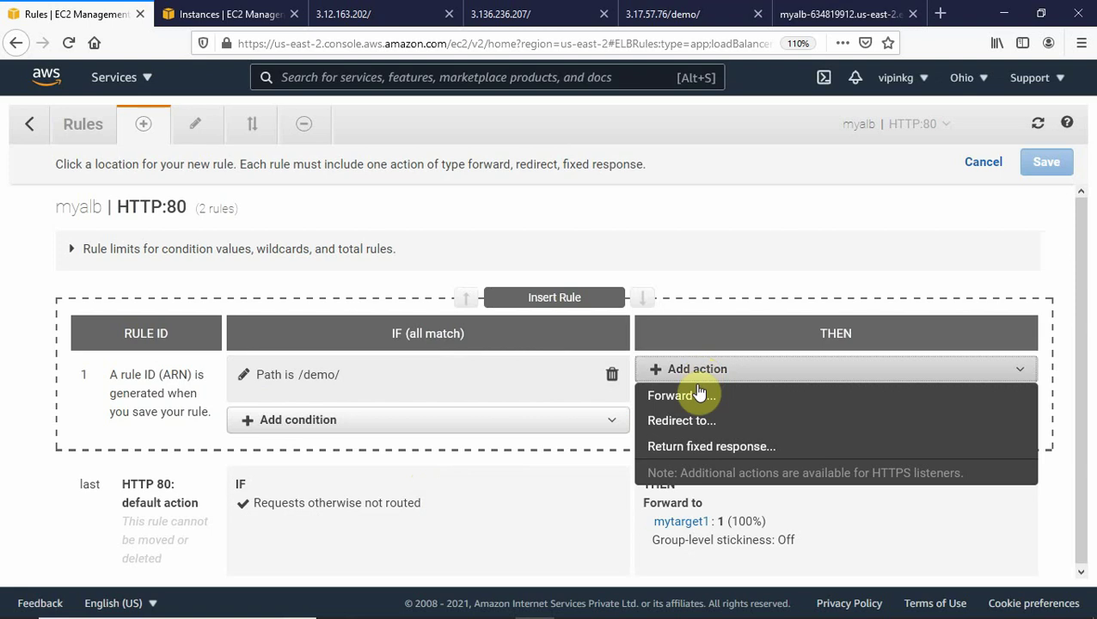
pyautogui.click(685, 395)
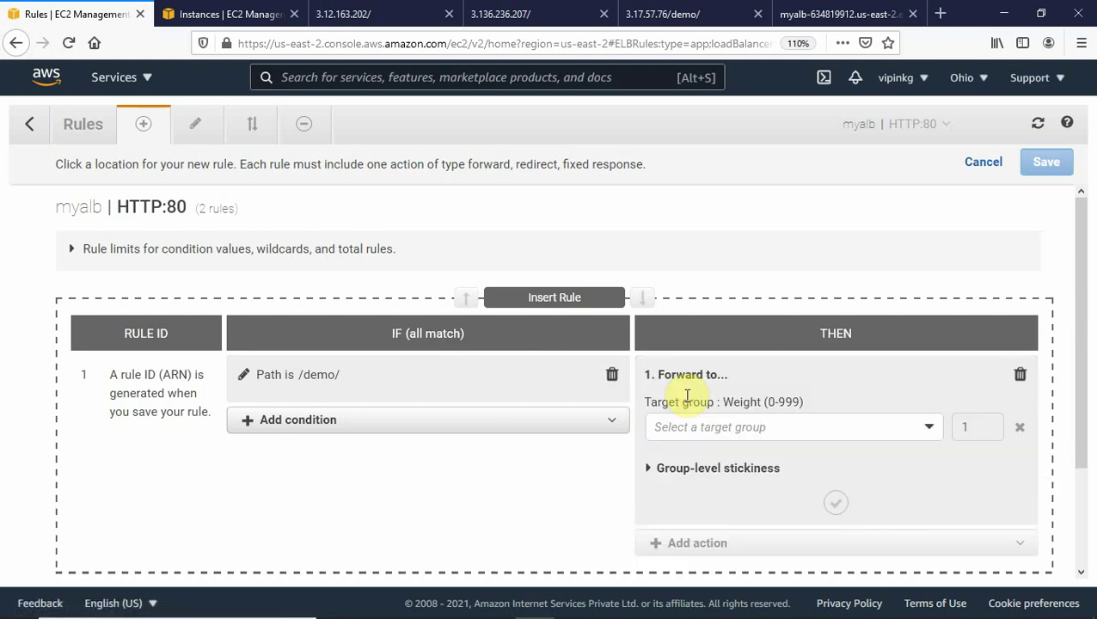
pyautogui.click(928, 429)
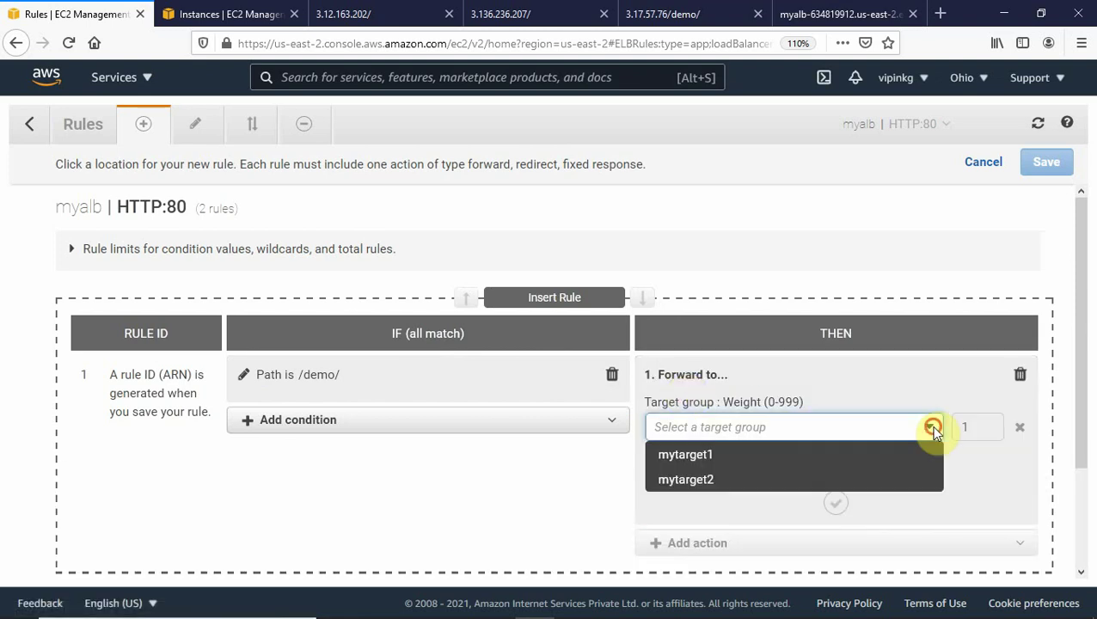
pyautogui.click(703, 480)
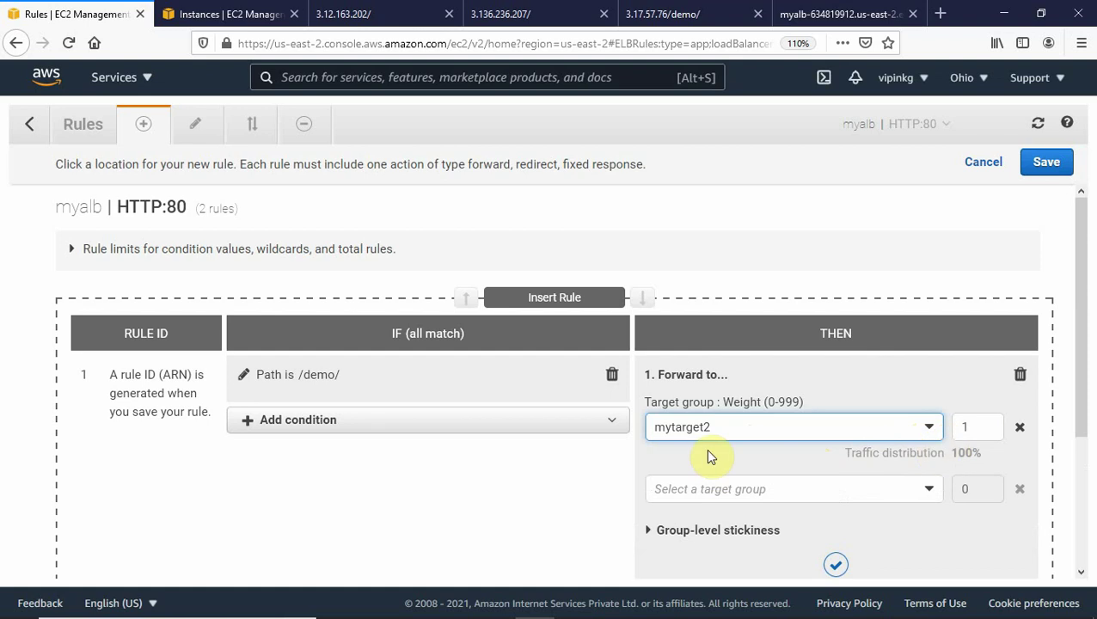
pyautogui.click(834, 565)
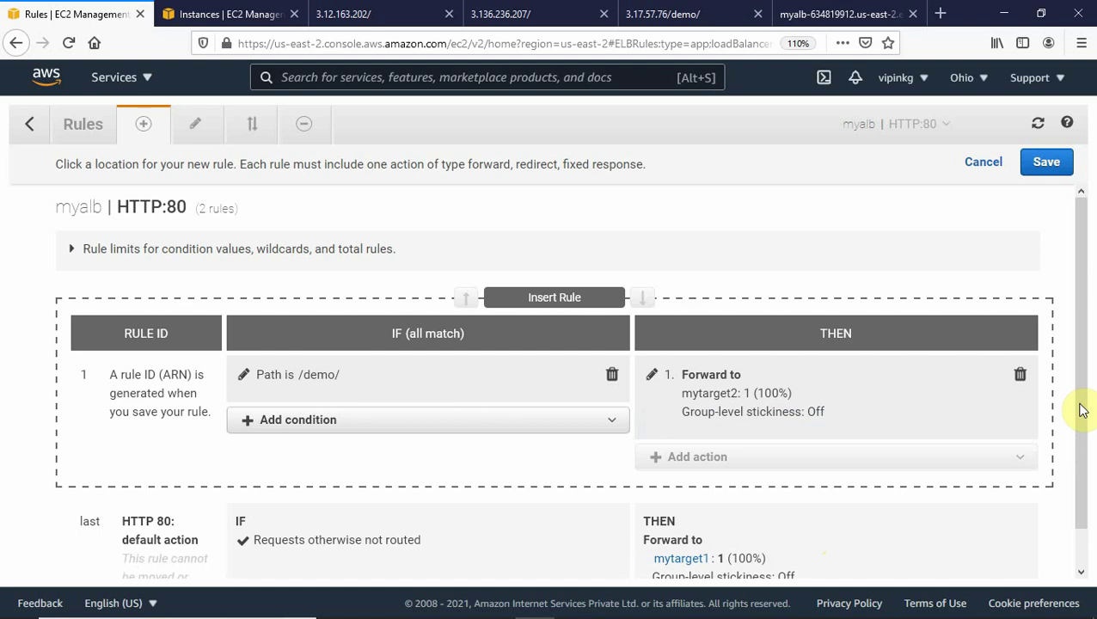
pyautogui.click(1044, 164)
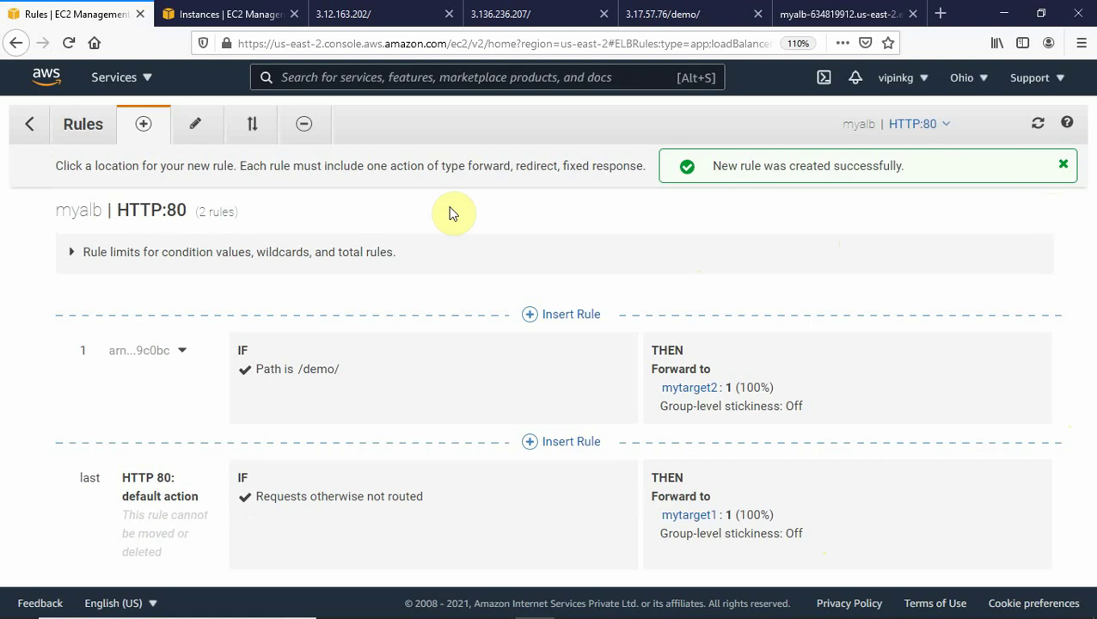
# - Open the details of target group mytarget2 and check the health status of its registered target
pyautogui.click(15, 42)
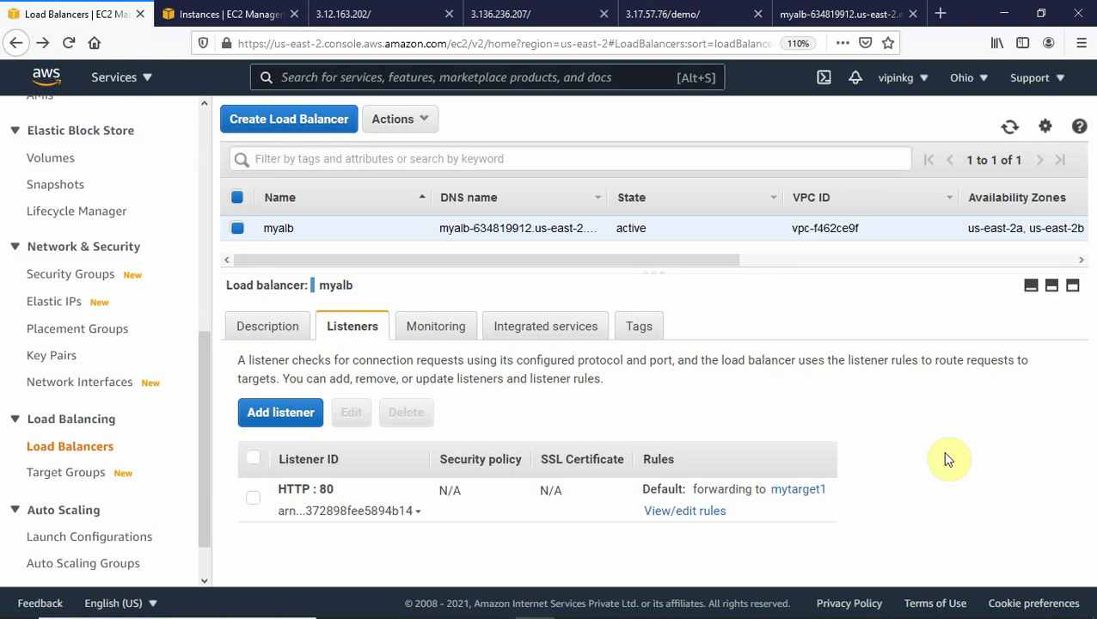
pyautogui.click(205, 512)
pyautogui.moveTo(204, 511); pyautogui.dragTo(205, 516)
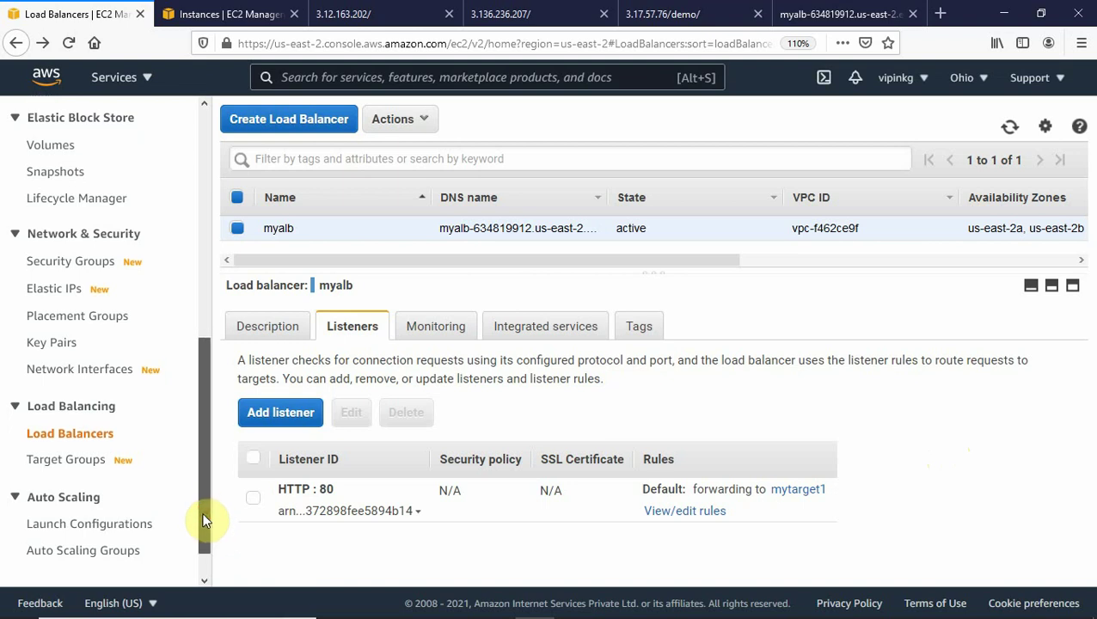
pyautogui.click(80, 471)
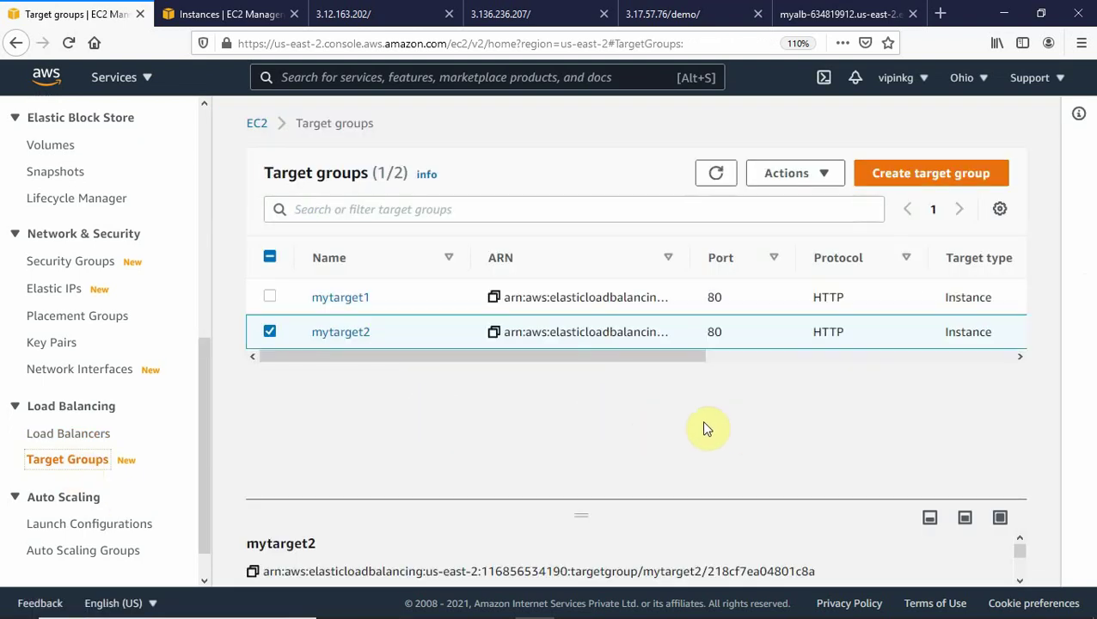
pyautogui.click(340, 332)
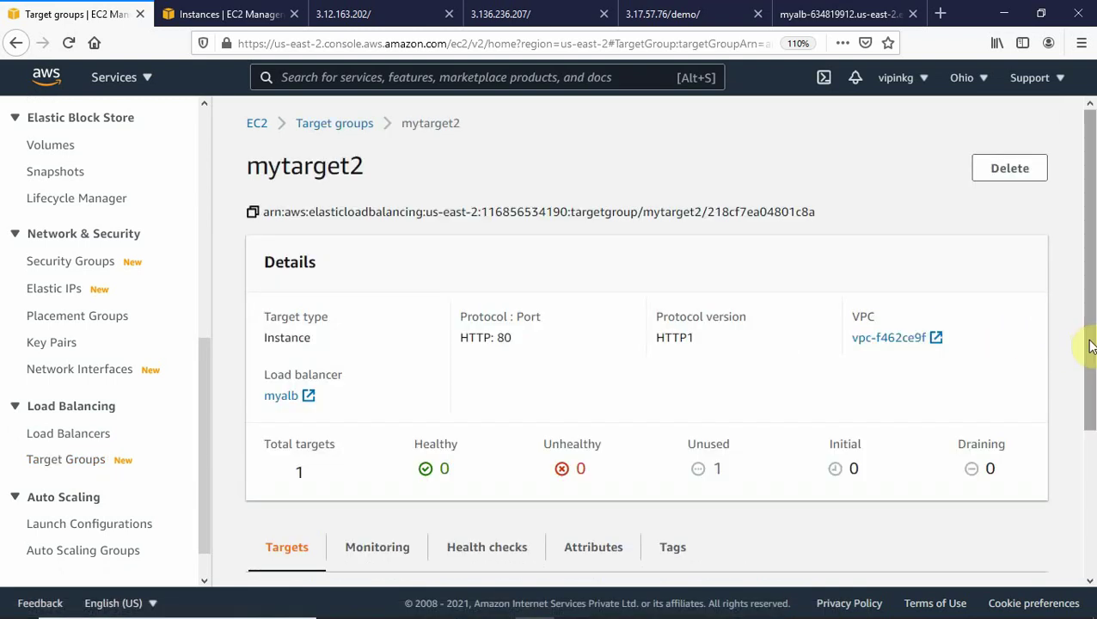
pyautogui.moveTo(1089, 344); pyautogui.dragTo(1090, 490)
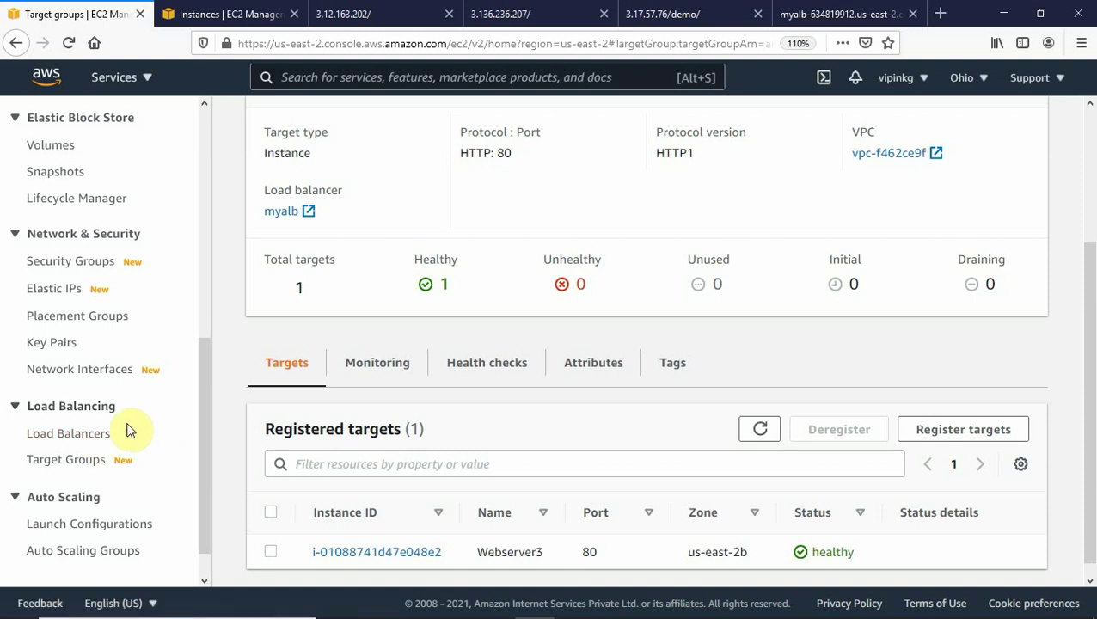
# - Return to the load balancer list, switch to the browser tab with myalb's DNS address and load its /demo/ path
pyautogui.click(101, 436)
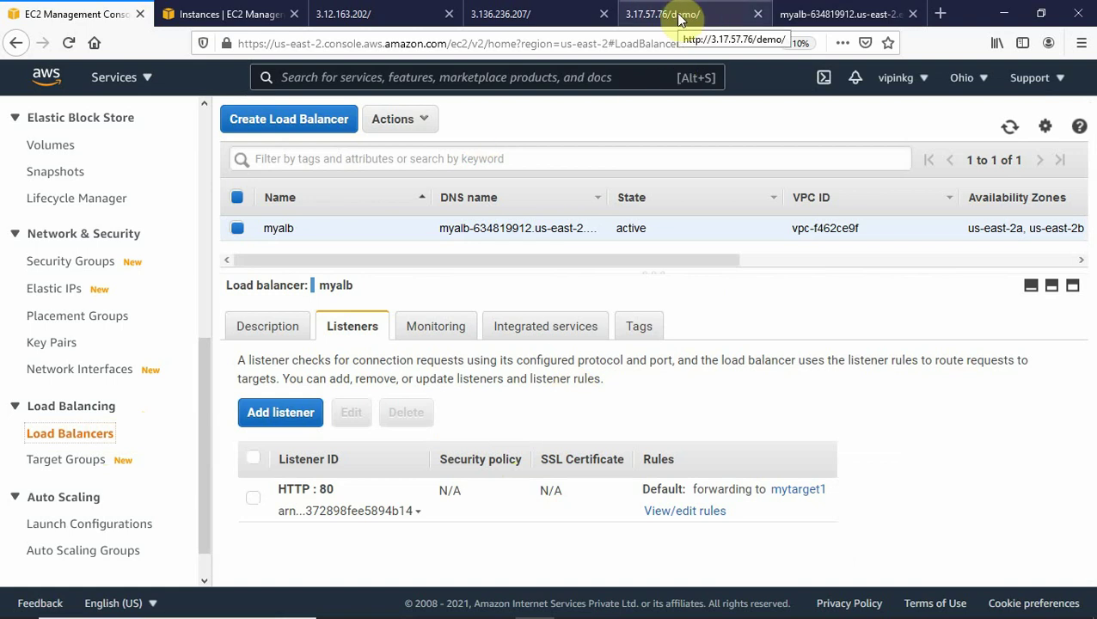
pyautogui.click(811, 15)
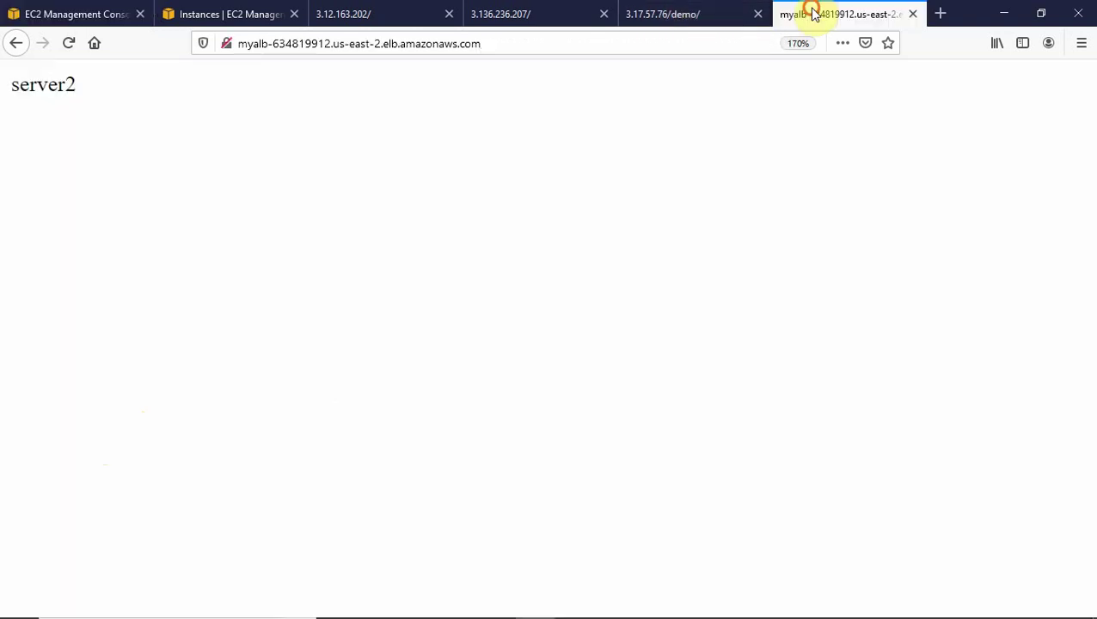
pyautogui.click(537, 46)
pyautogui.click(536, 46)
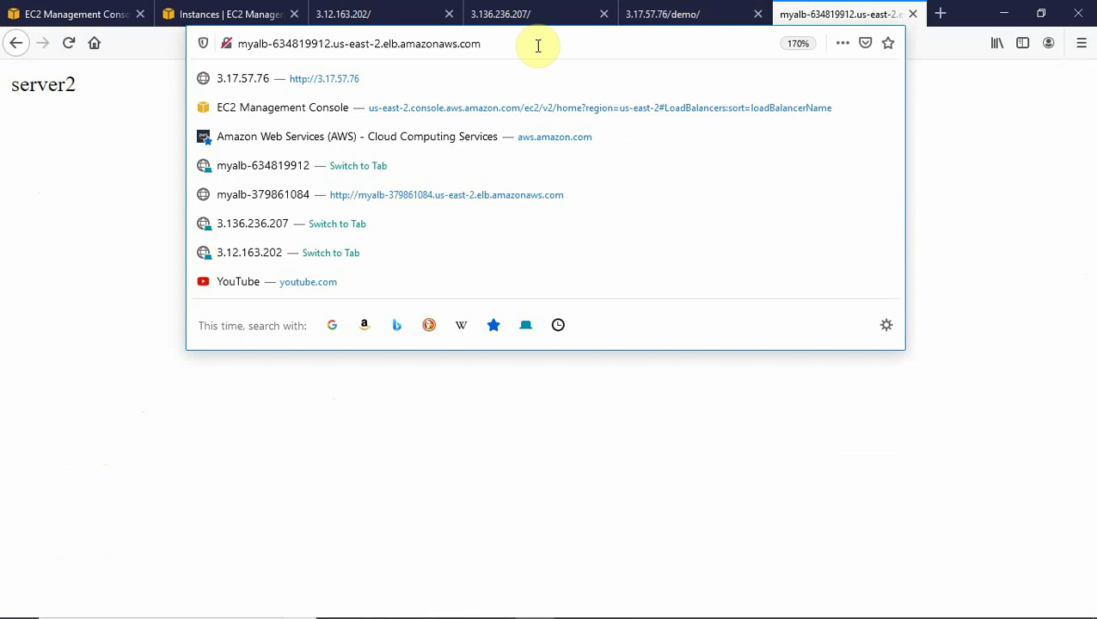
pyautogui.write('/demo/')
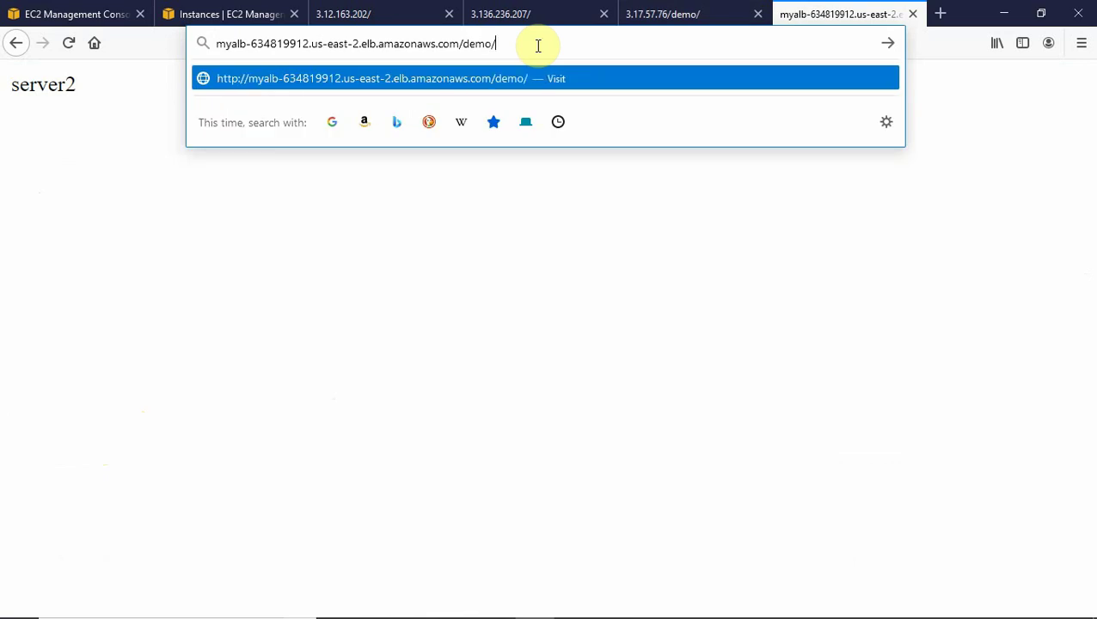
pyautogui.press('Return')
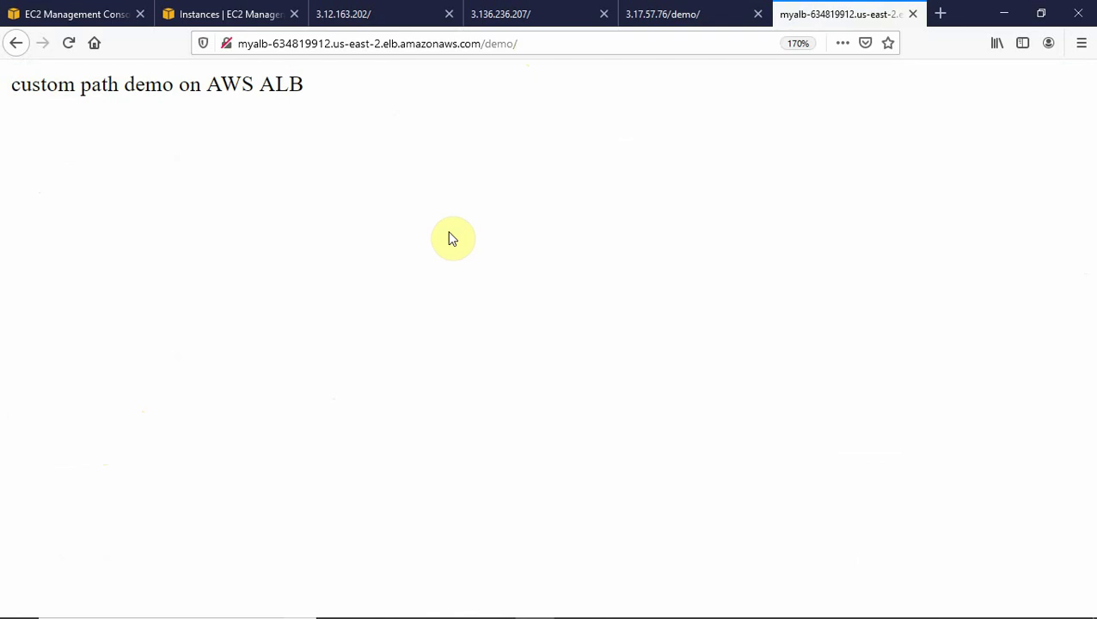
# - Load the load balancer address without the /demo/ path and reload it several times to check which server responds
pyautogui.click(533, 38)
pyautogui.click(533, 38)
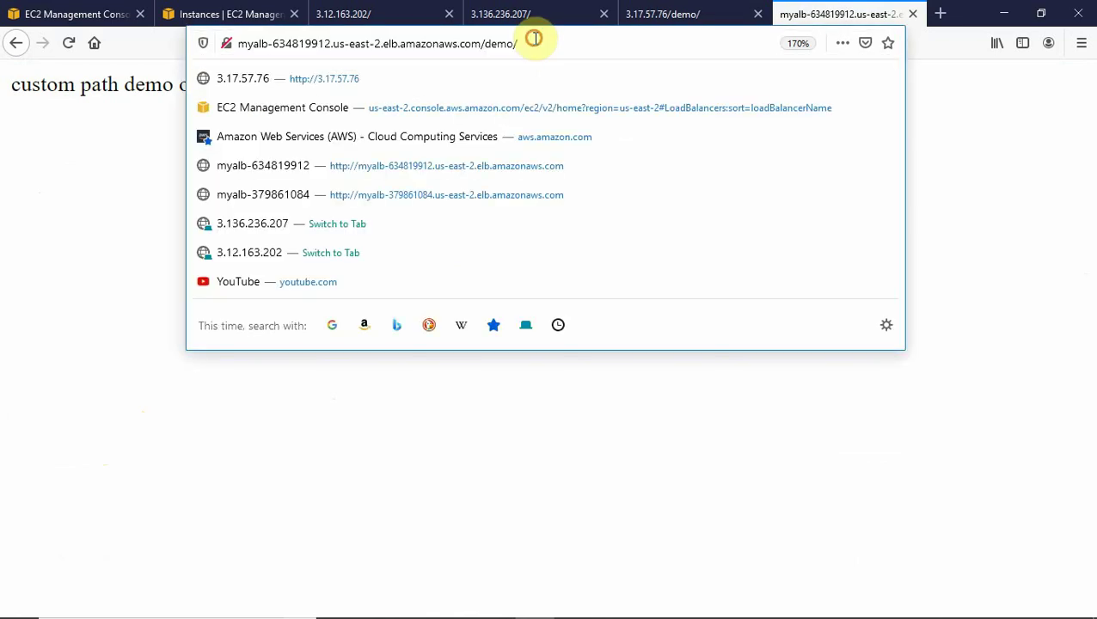
pyautogui.press('BackSpace')
pyautogui.press('BackSpace')
pyautogui.press('BackSpace')
pyautogui.press('BackSpace')
pyautogui.press('BackSpace')
pyautogui.press('BackSpace')
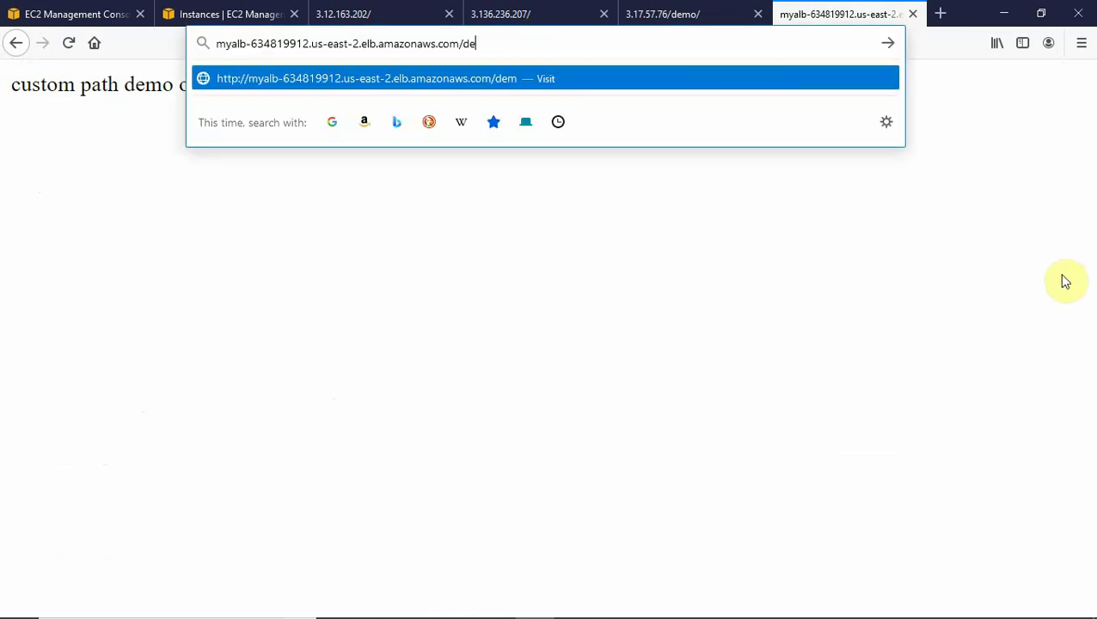
pyautogui.press('Return')
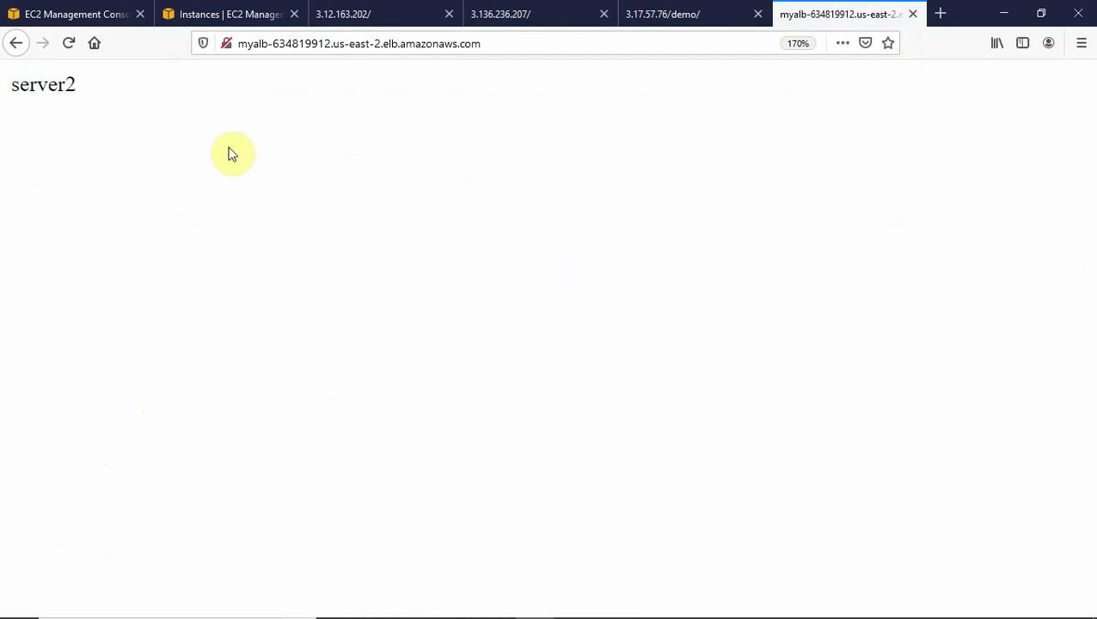
pyautogui.click(69, 44)
pyautogui.click(69, 45)
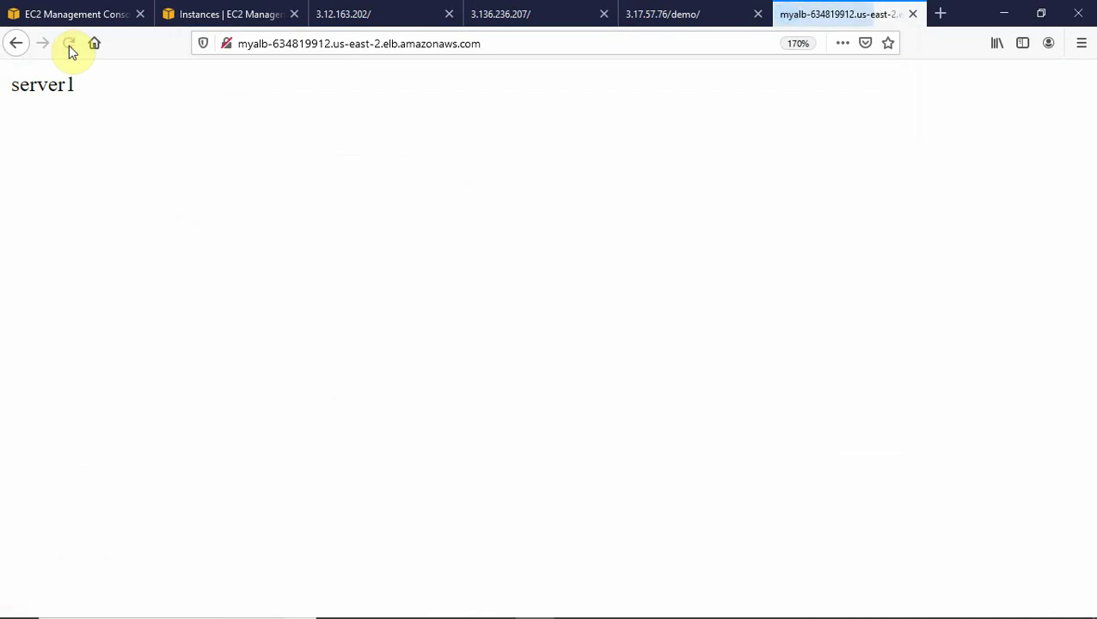
pyautogui.click(69, 45)
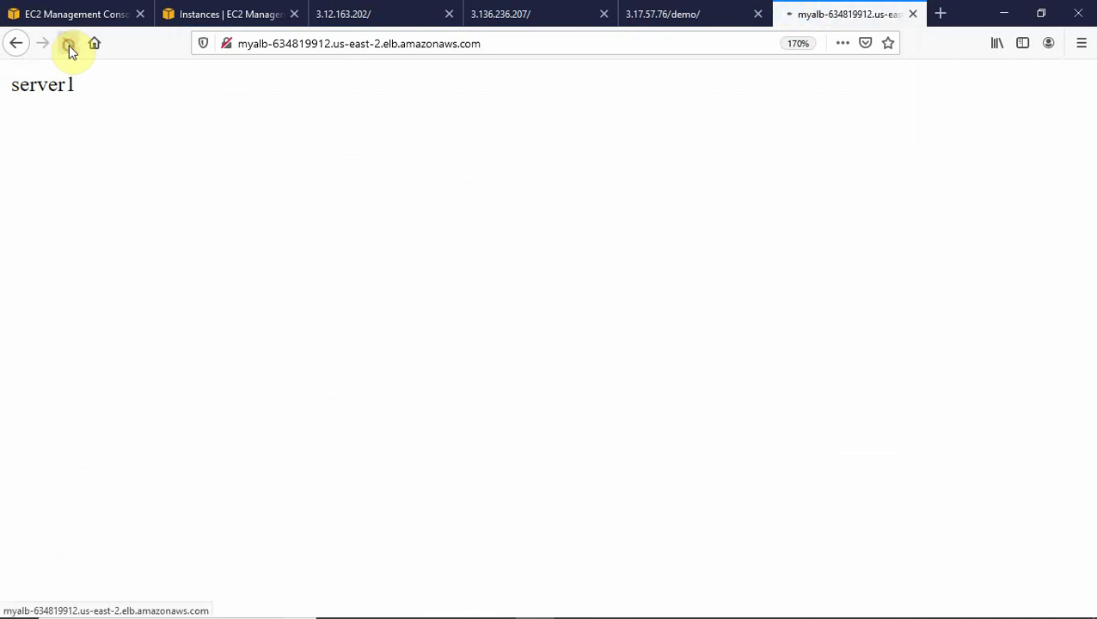
# - Append /demo/ to the load balancer address again and load that page
pyautogui.click(511, 46)
pyautogui.click(511, 46)
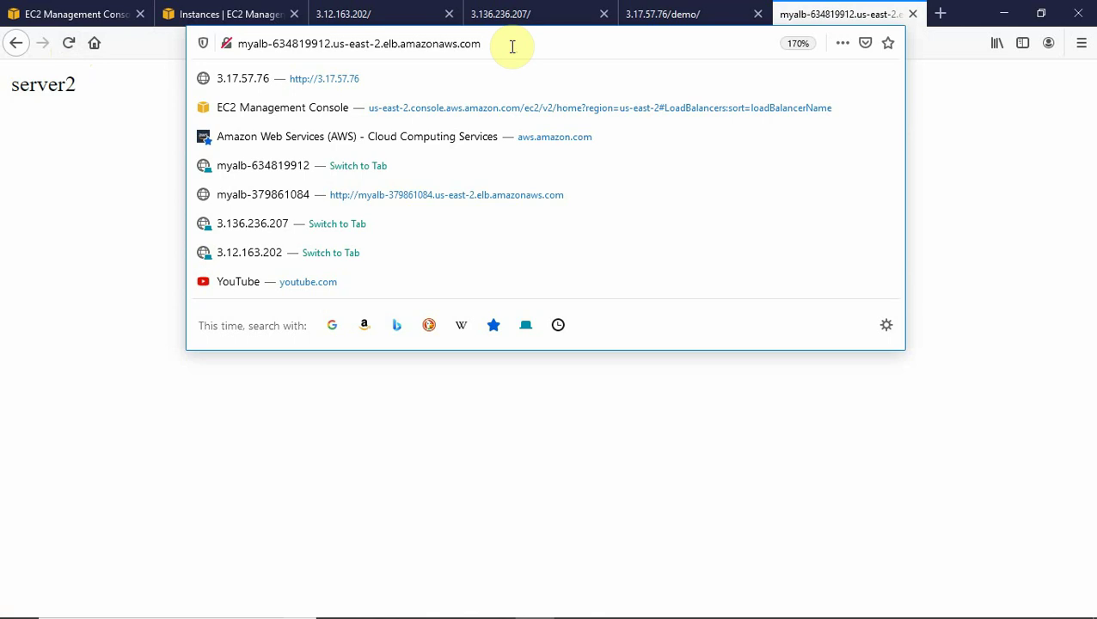
pyautogui.write('/demo/')
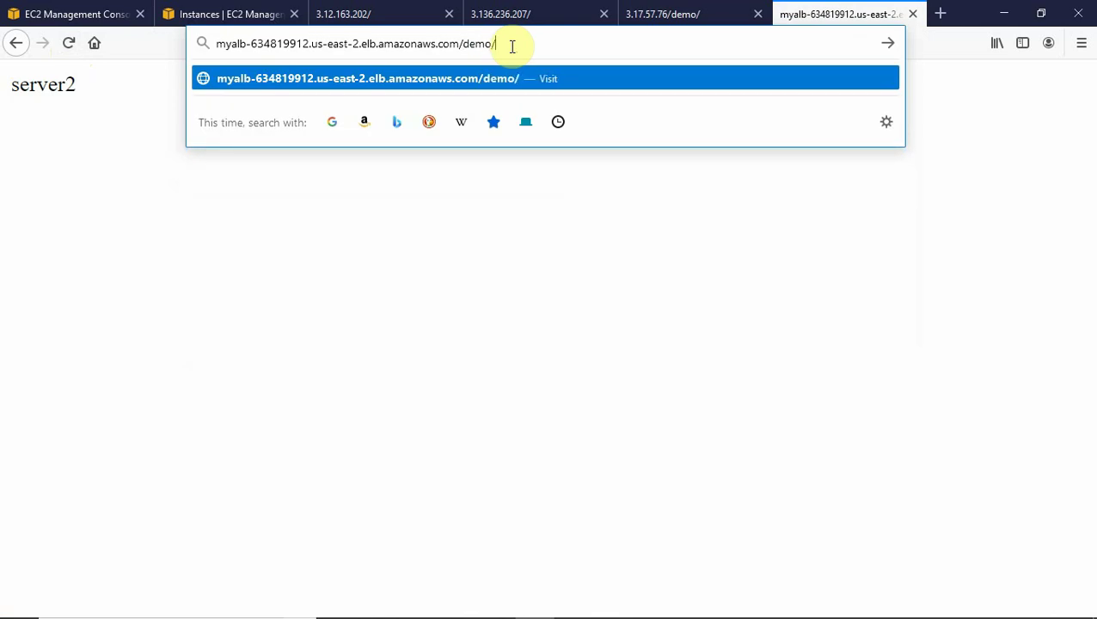
pyautogui.press('Return')
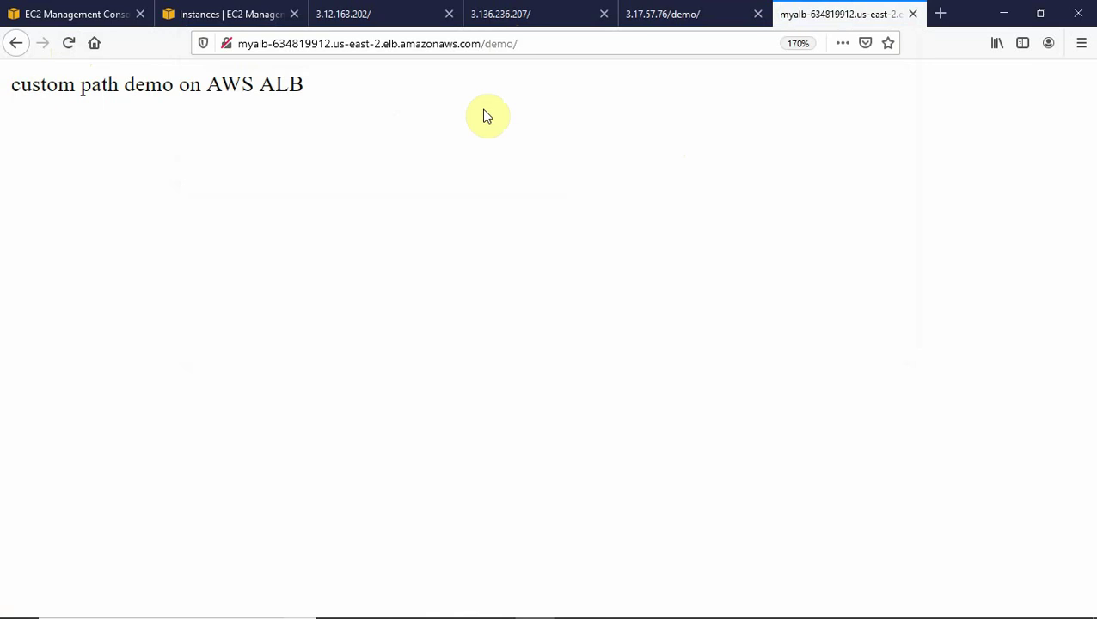
# - Back in the EC2 console, open the /demo/ rule of myalb's HTTP:80 listener for editing and leave without updating it
pyautogui.click(69, 19)
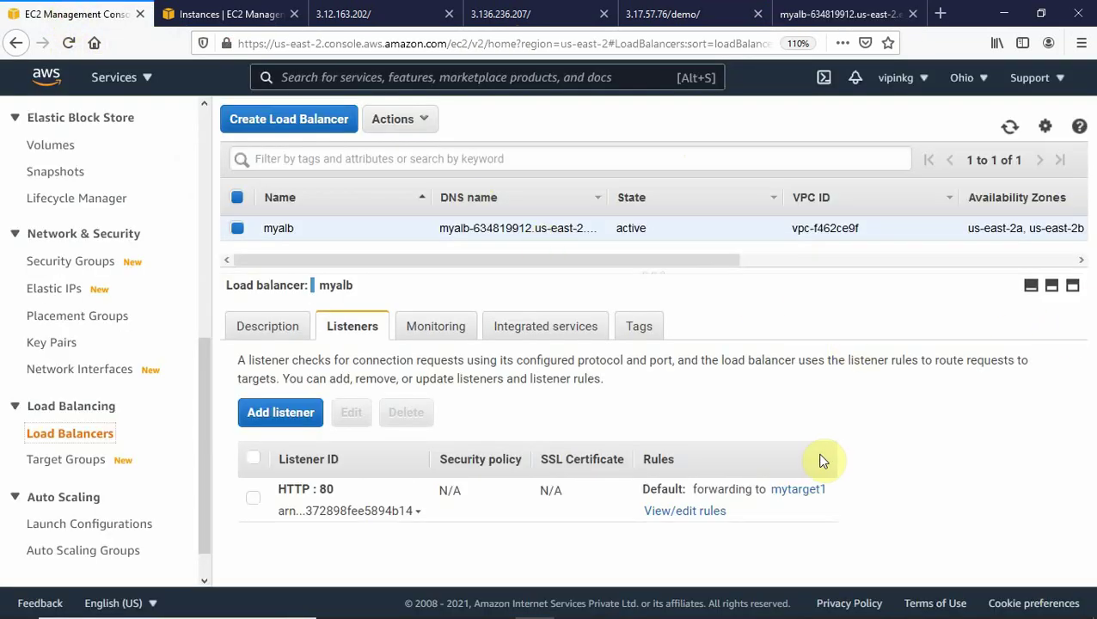
pyautogui.click(688, 511)
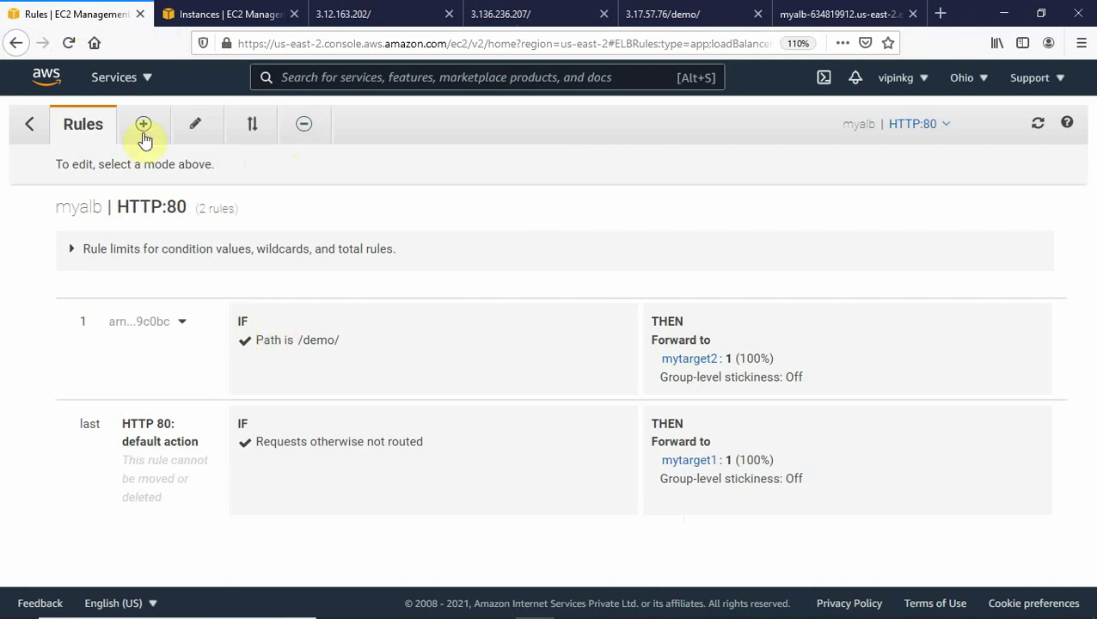
pyautogui.click(192, 127)
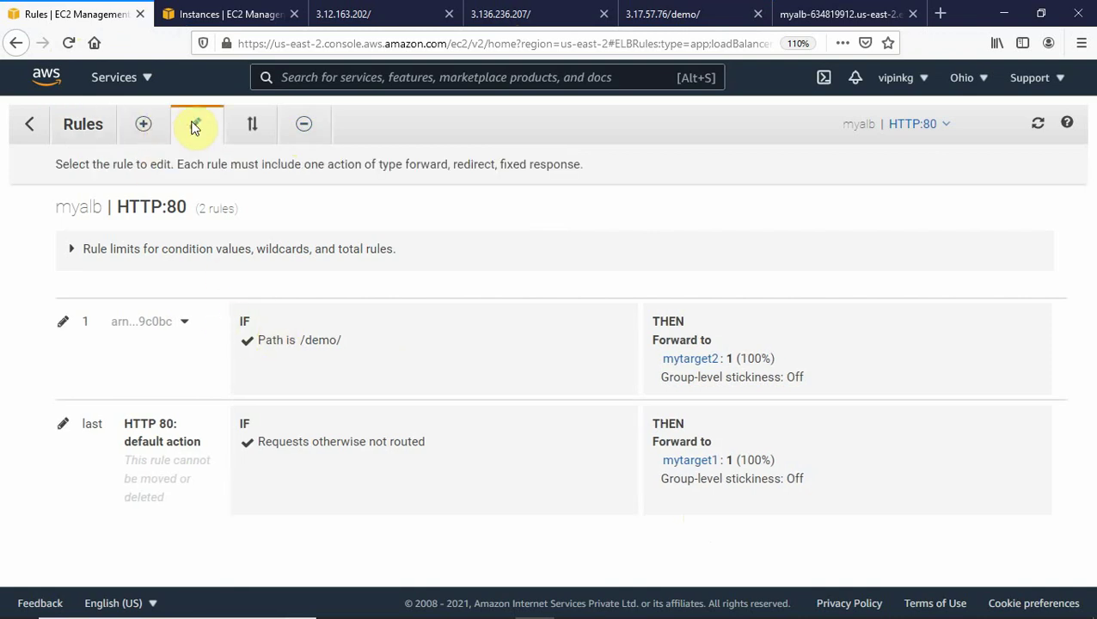
pyautogui.click(64, 321)
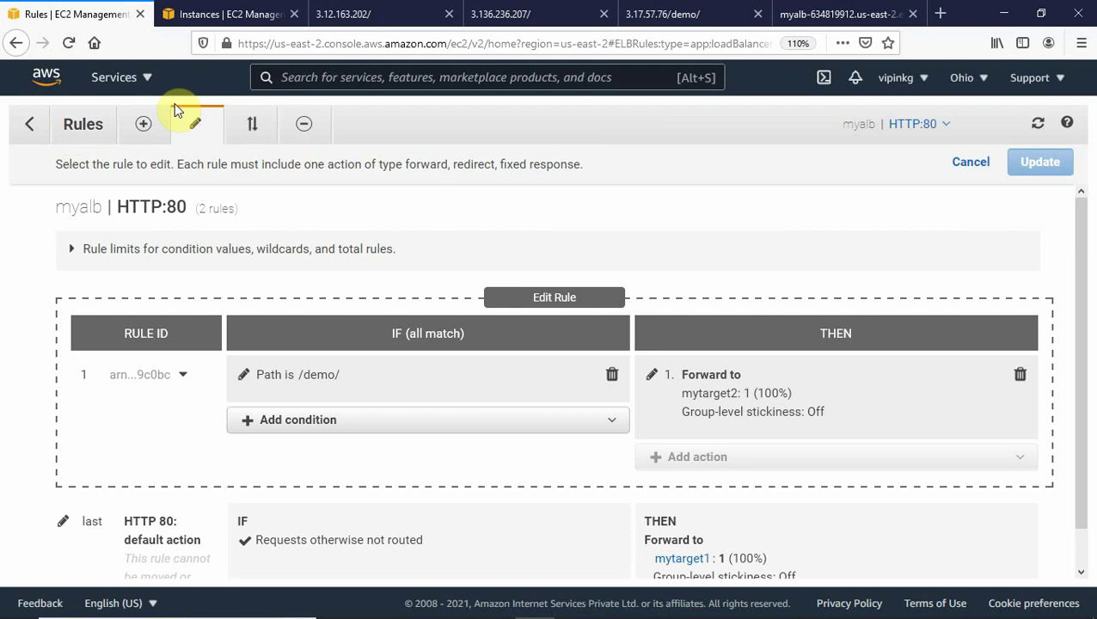
pyautogui.click(27, 127)
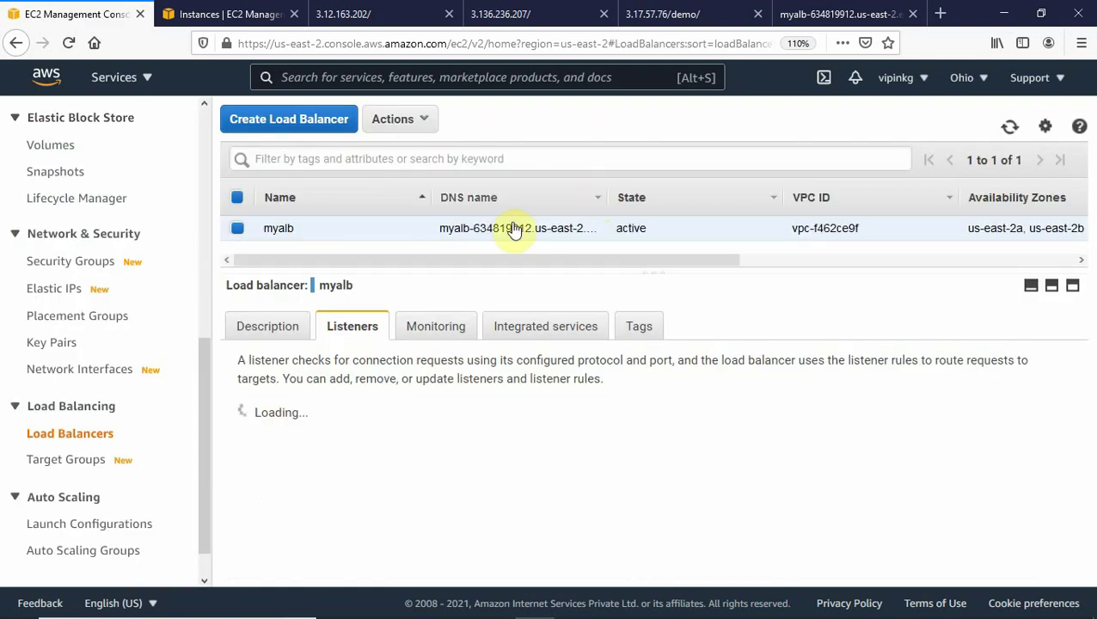
# - Delete the /demo/ path rule from myalb's HTTP:80 listener and return to the load balancer list
pyautogui.click(666, 513)
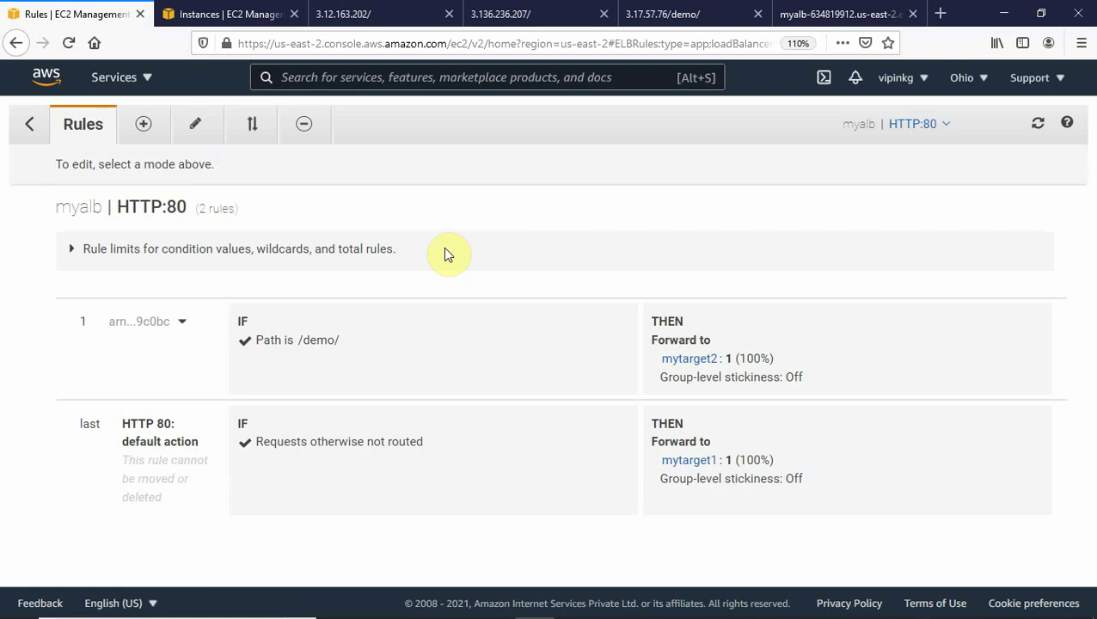
pyautogui.click(303, 127)
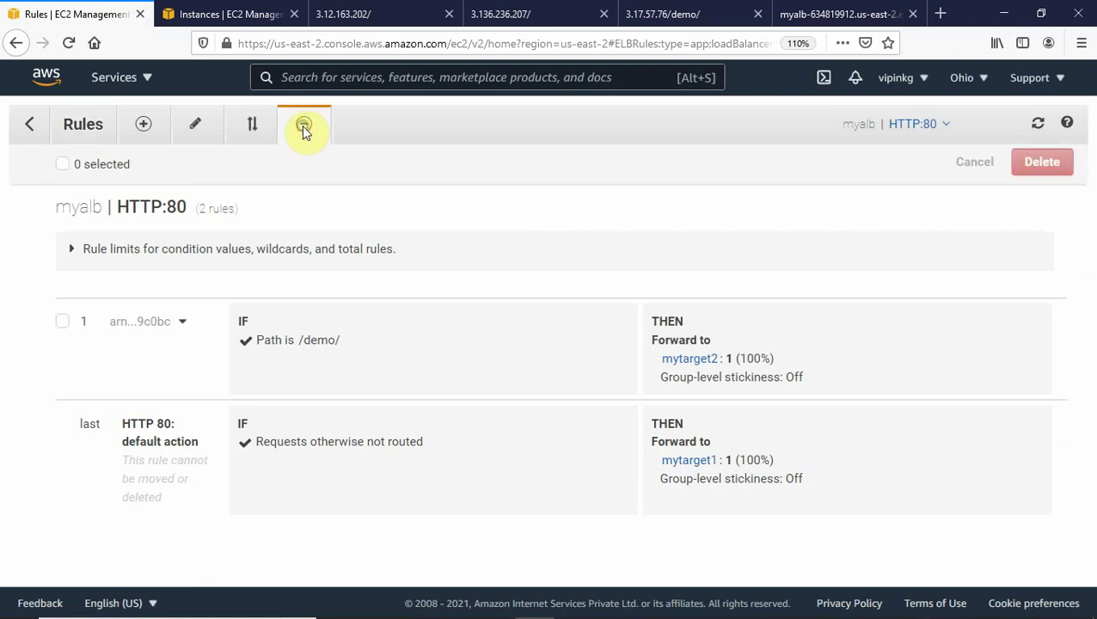
pyautogui.click(63, 326)
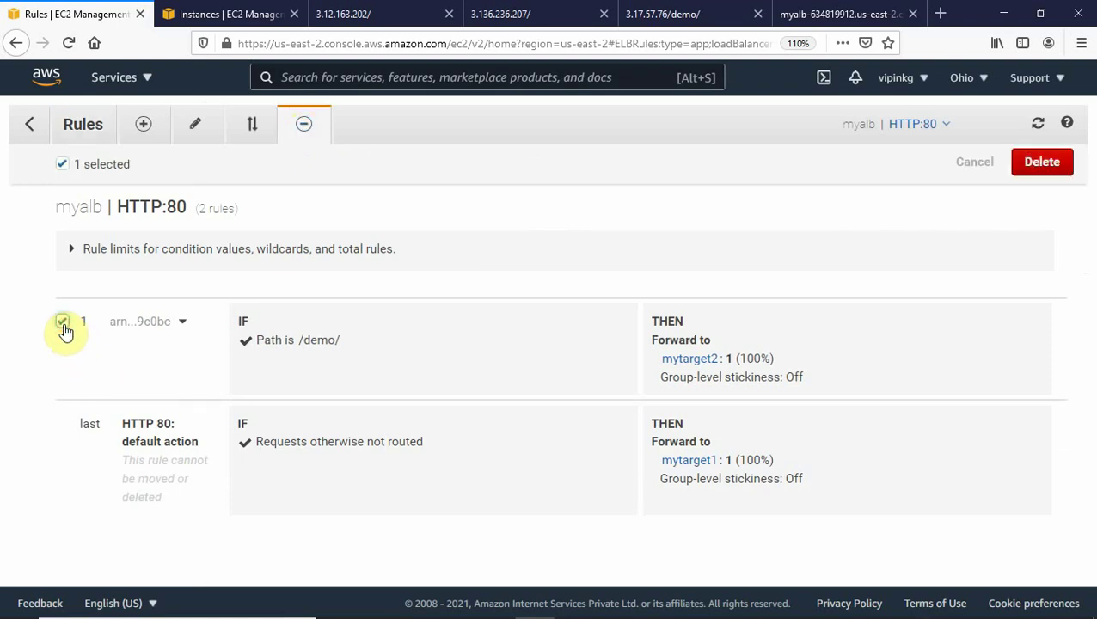
pyautogui.click(1027, 165)
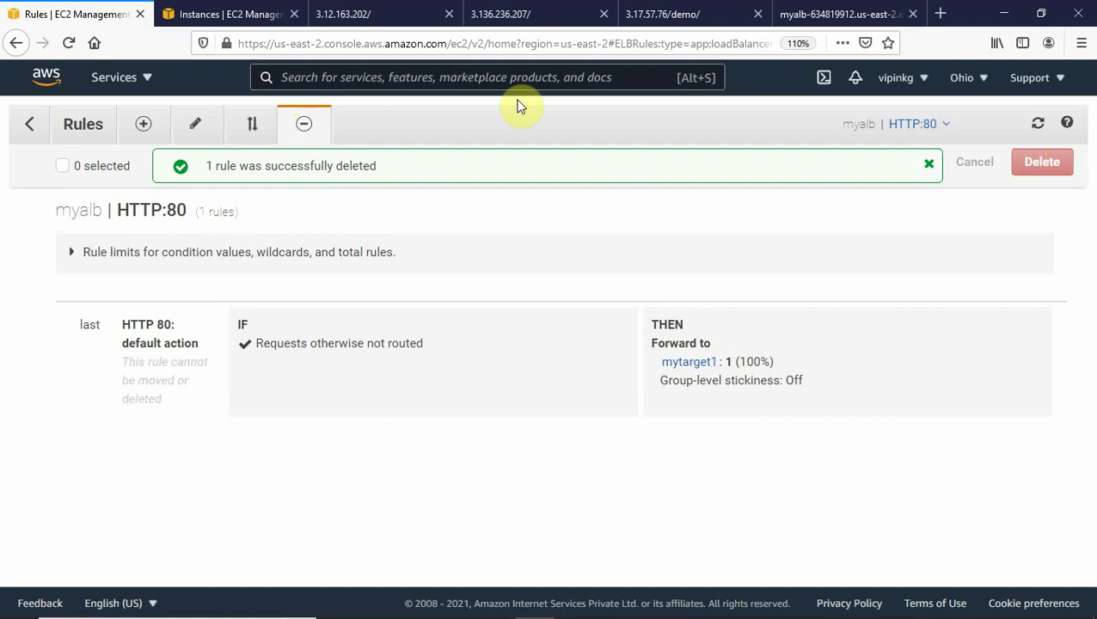
pyautogui.click(15, 45)
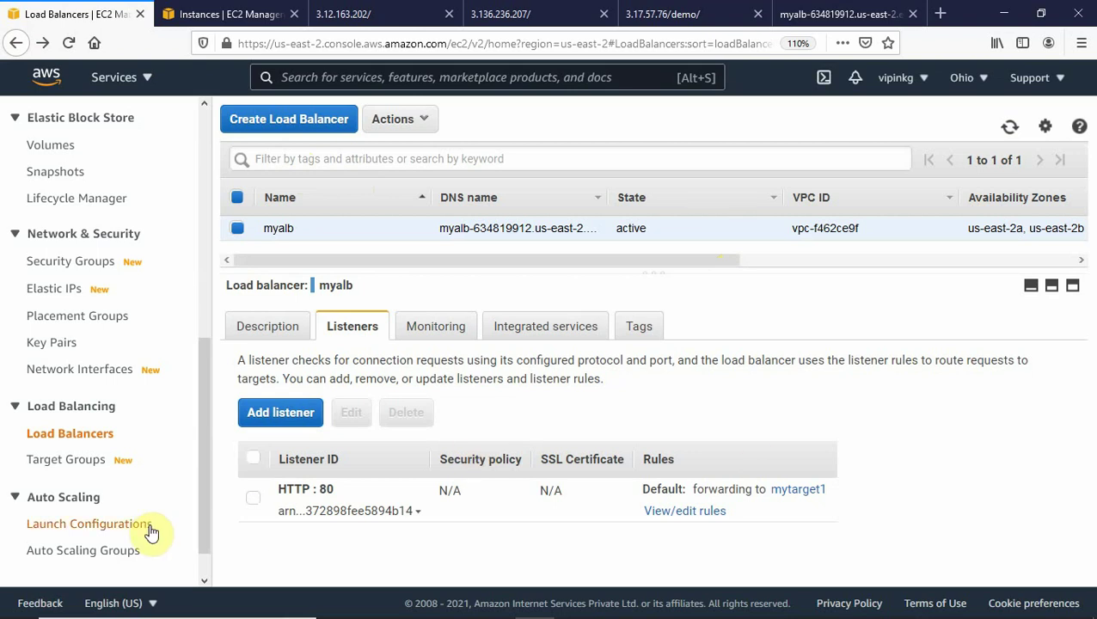
pyautogui.click(86, 434)
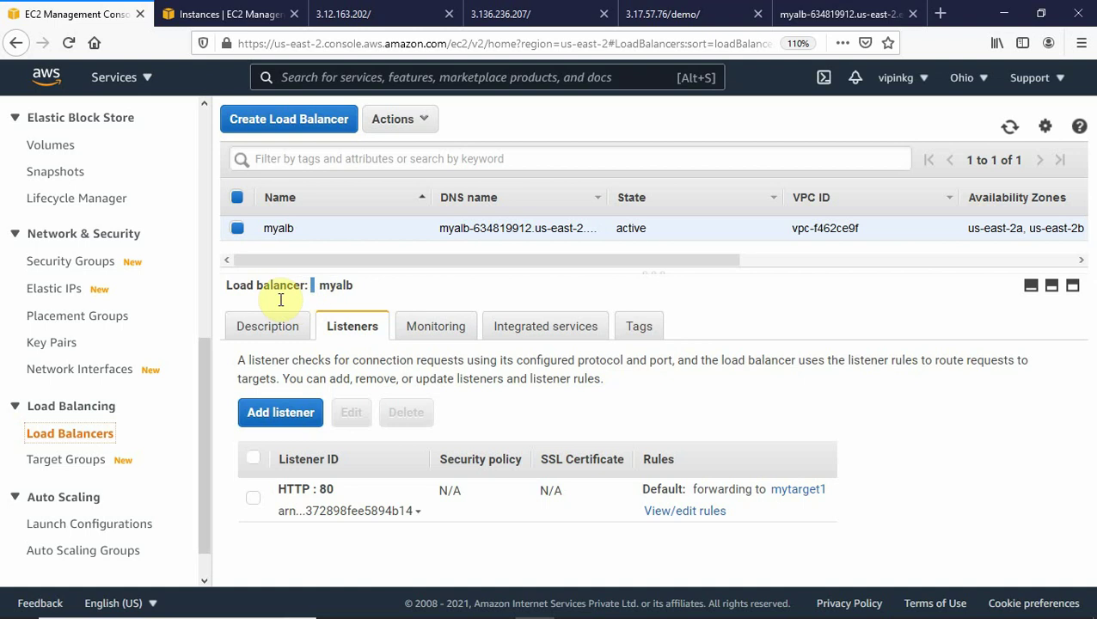
# - Delete the load balancer myalb and confirm the deletion
pyautogui.click(250, 327)
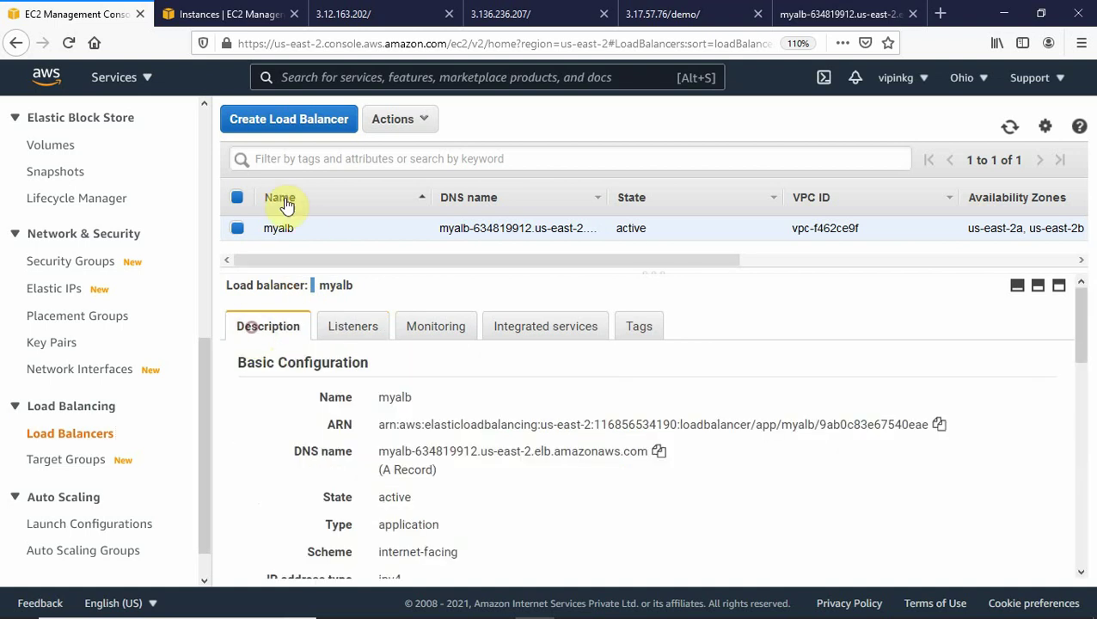
pyautogui.click(421, 121)
pyautogui.click(397, 295)
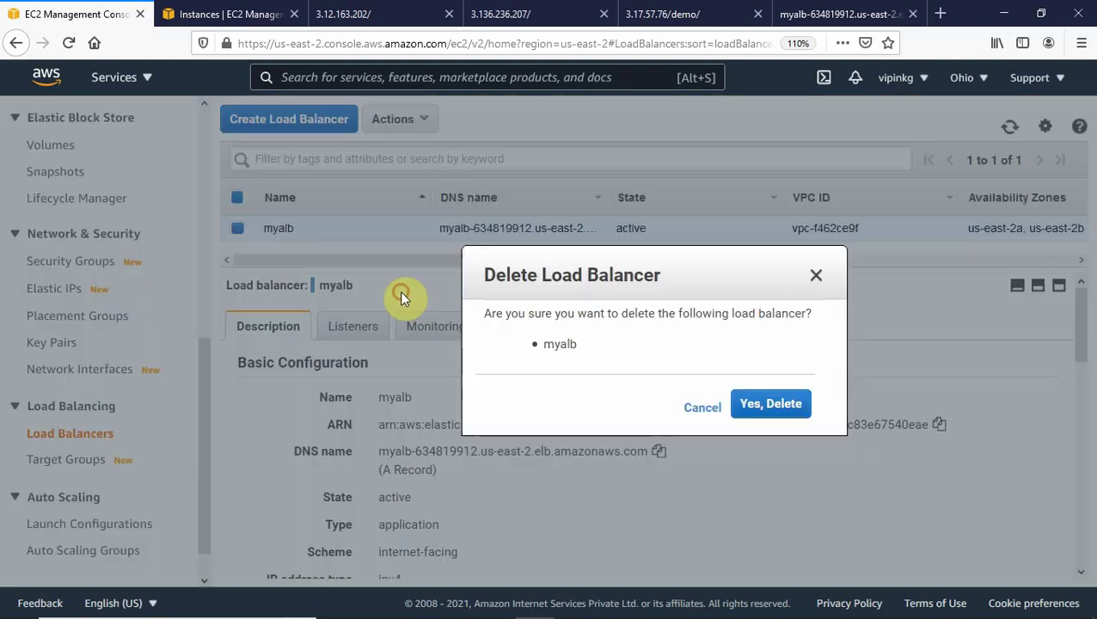
pyautogui.click(780, 402)
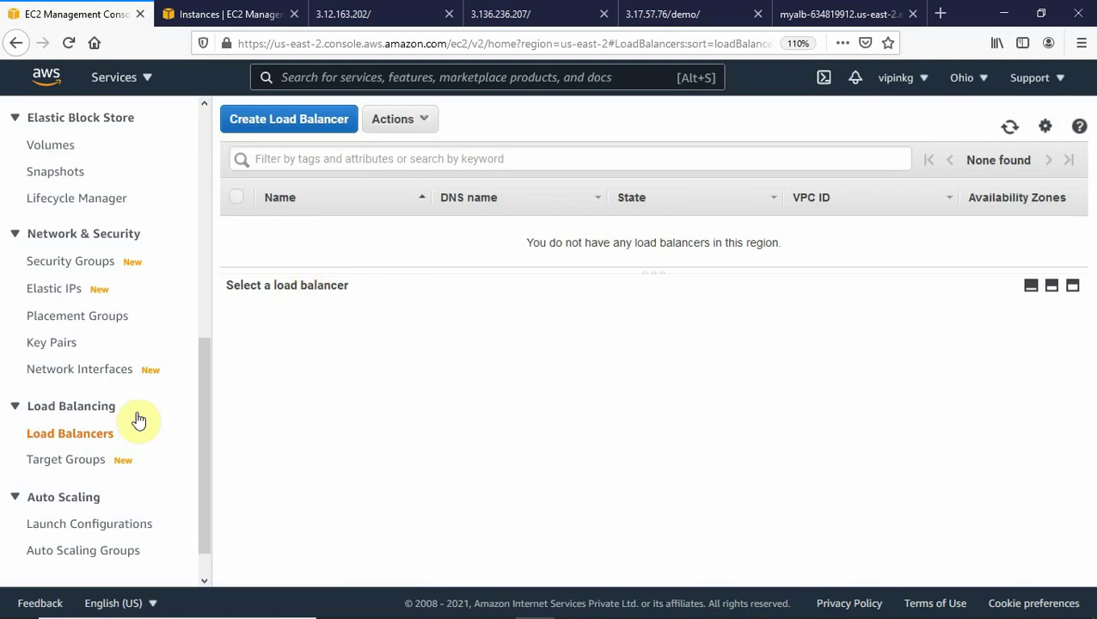
# - Delete both target groups, mytarget1 and mytarget2, and dismiss the resulting notification
pyautogui.click(70, 461)
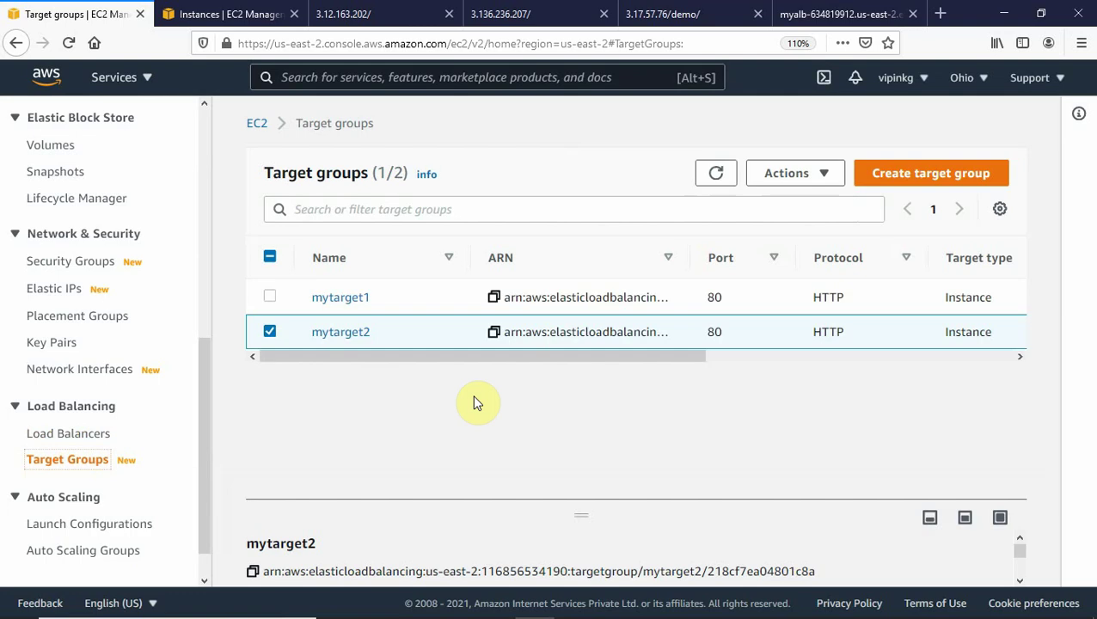
pyautogui.click(270, 298)
pyautogui.click(828, 179)
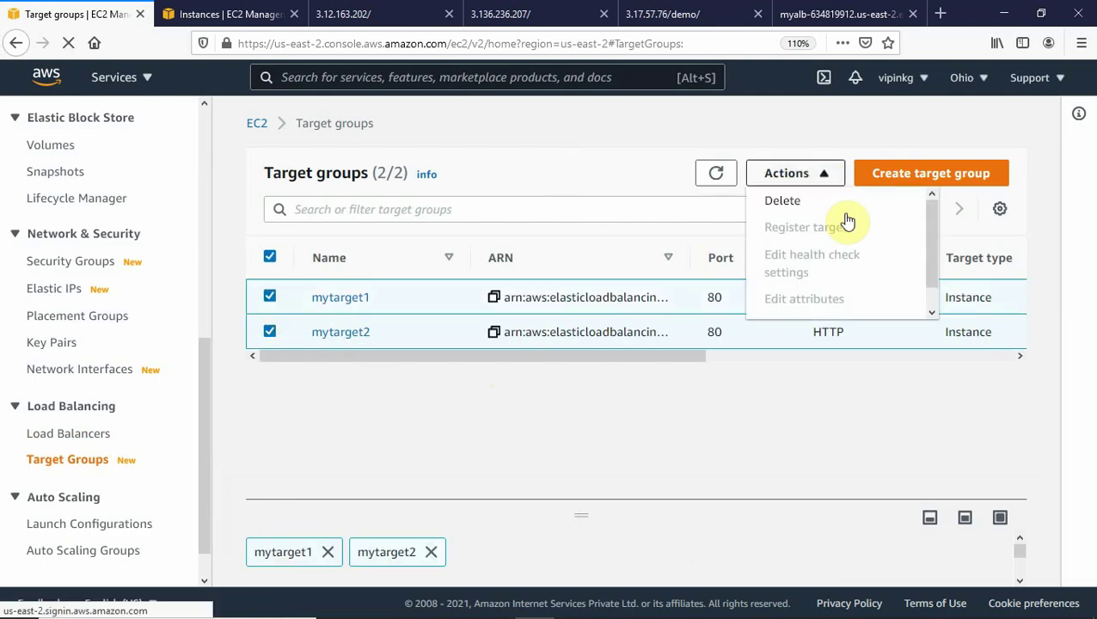
pyautogui.click(798, 202)
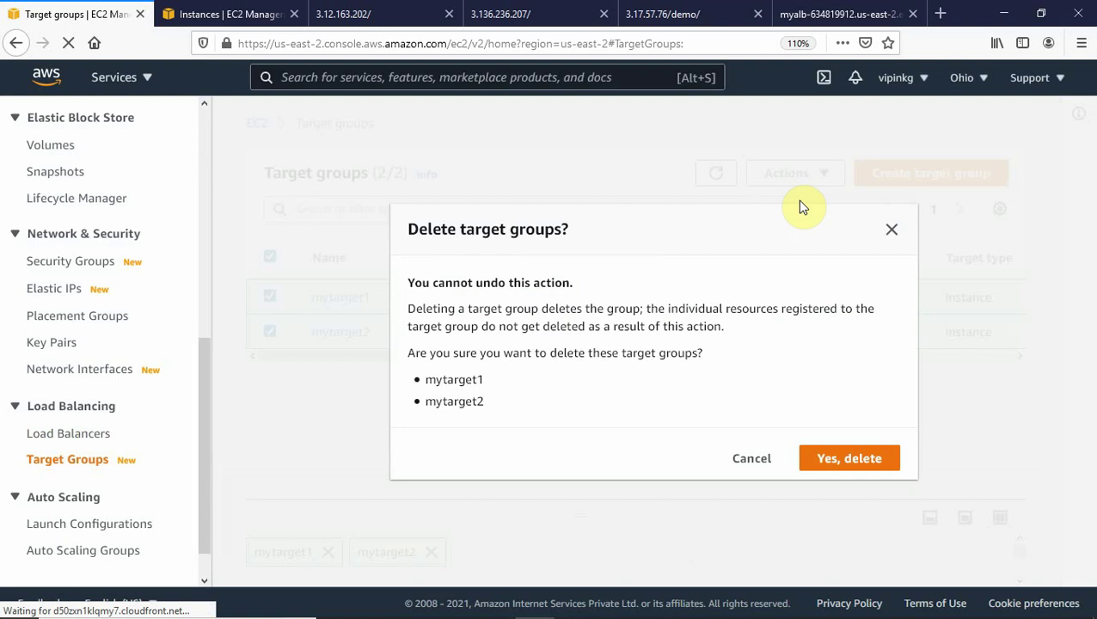
pyautogui.click(847, 461)
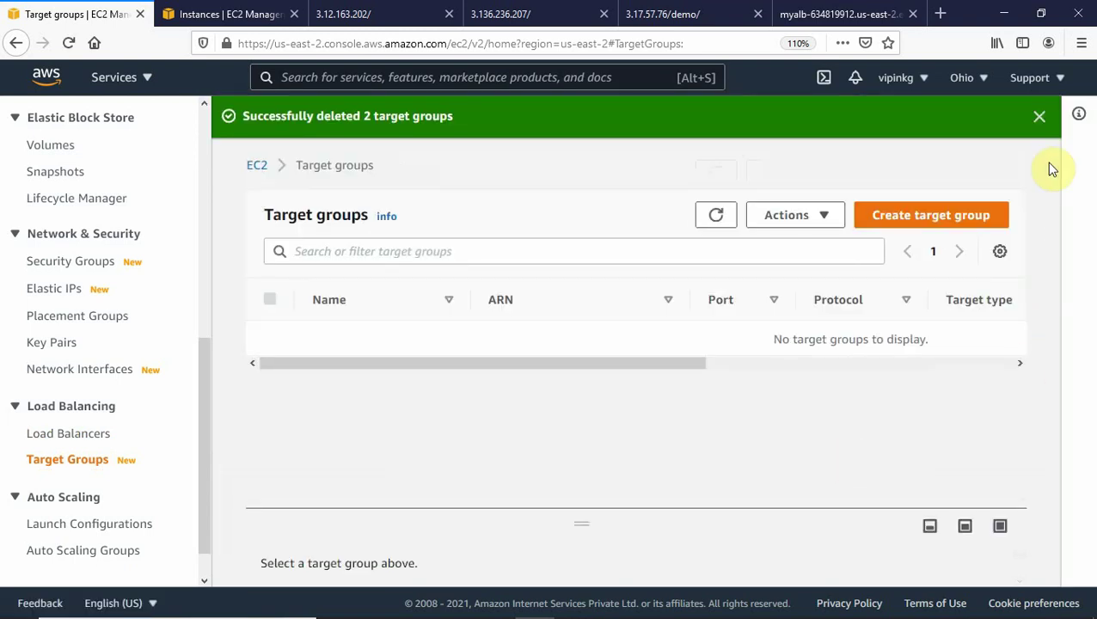
pyautogui.click(1039, 116)
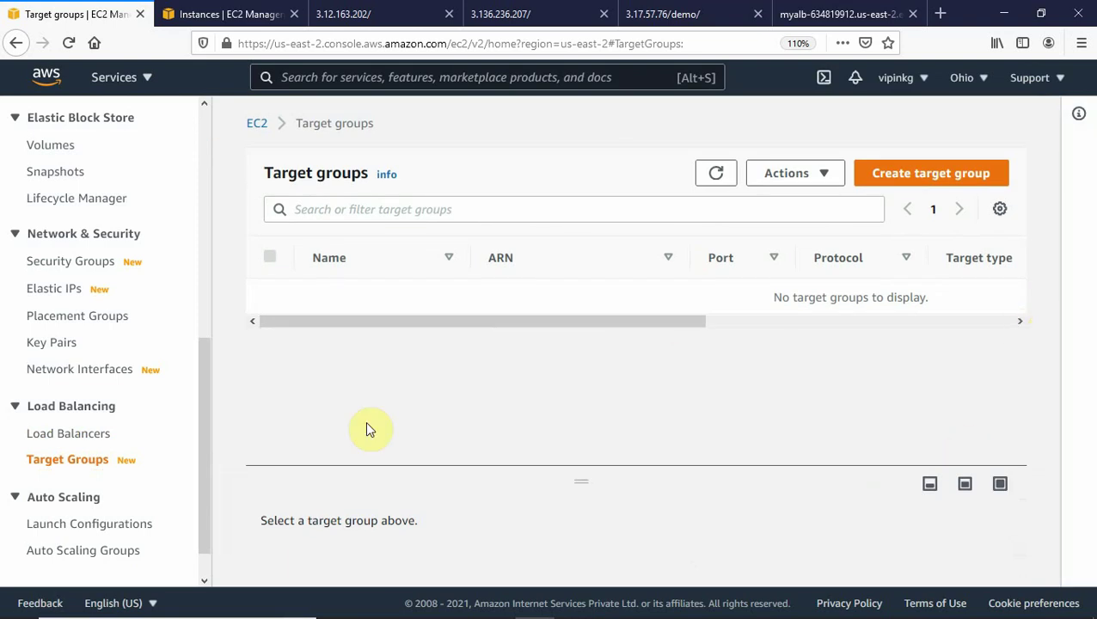
pyautogui.scroll(-1, 205, 465)
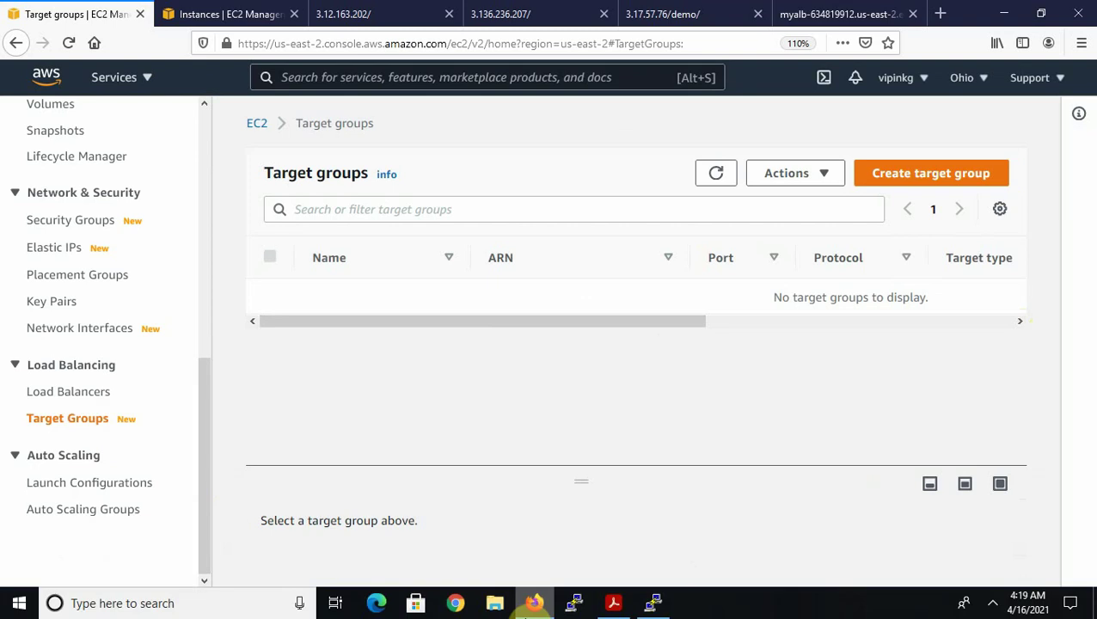
# - Switch to the server's PuTTY session, move up from the demo directory with cd .. and check the working directory with pwd
pyautogui.click(651, 602)
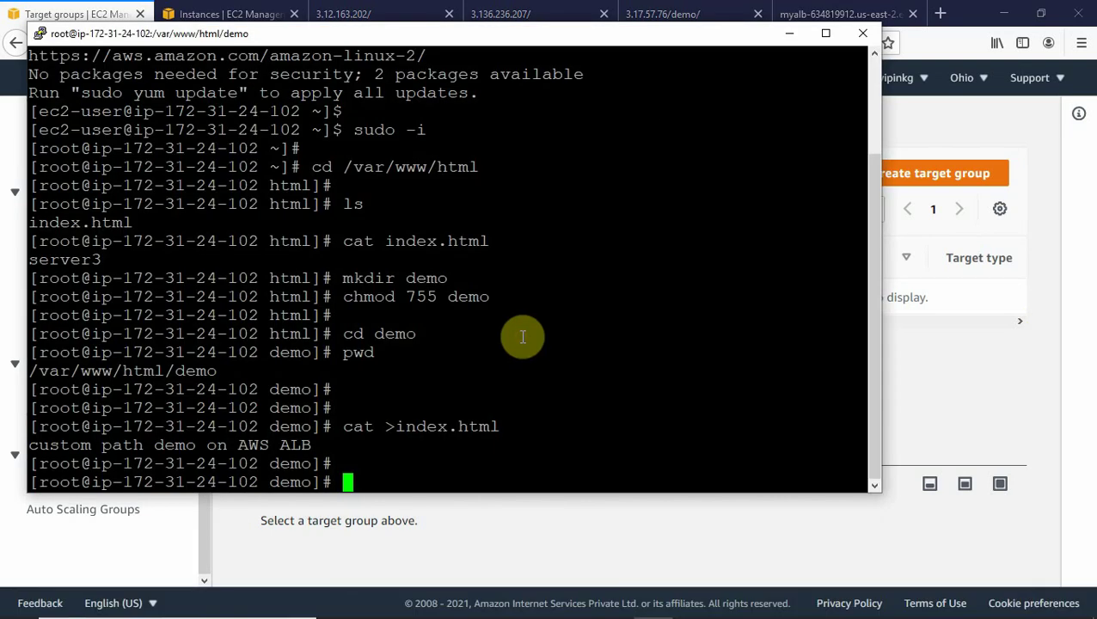
pyautogui.write('cd ..')
pyautogui.press('Return')
pyautogui.press('Return')
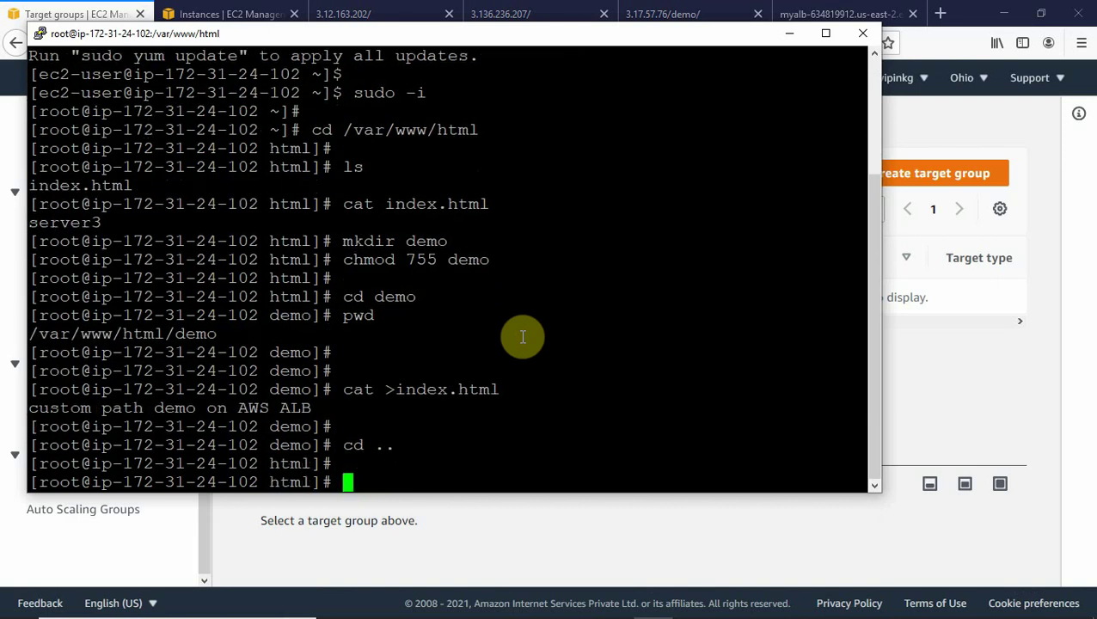
pyautogui.write('pwd')
pyautogui.press('Return')
pyautogui.write('pw')
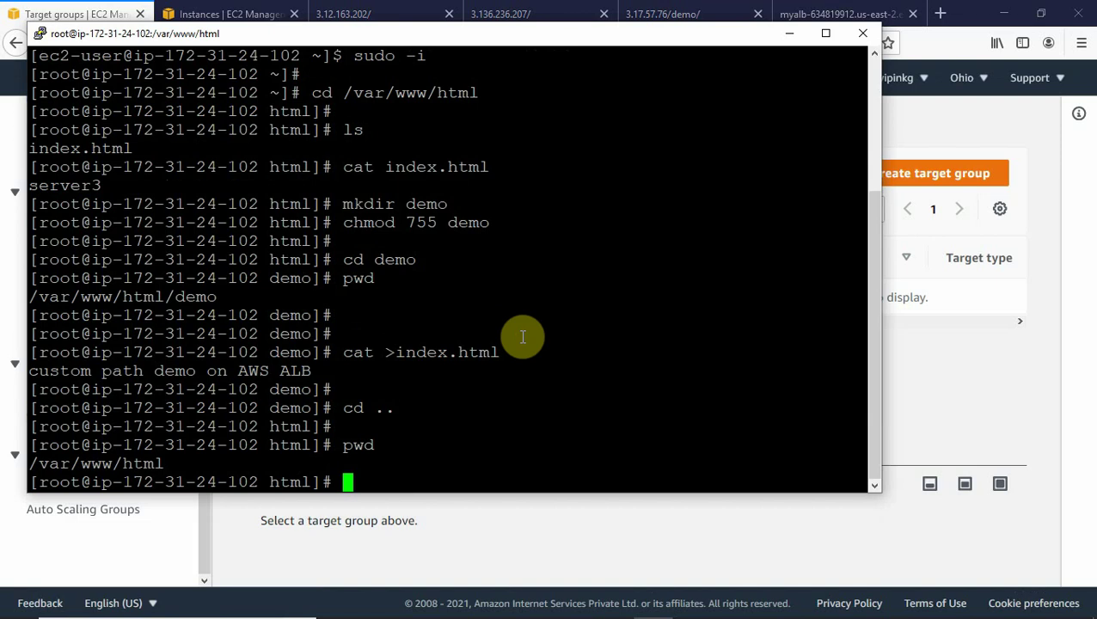
# - Remove the demo directory and its contents from /var/www/html with rm -rf demo
pyautogui.write('rm -rf ')
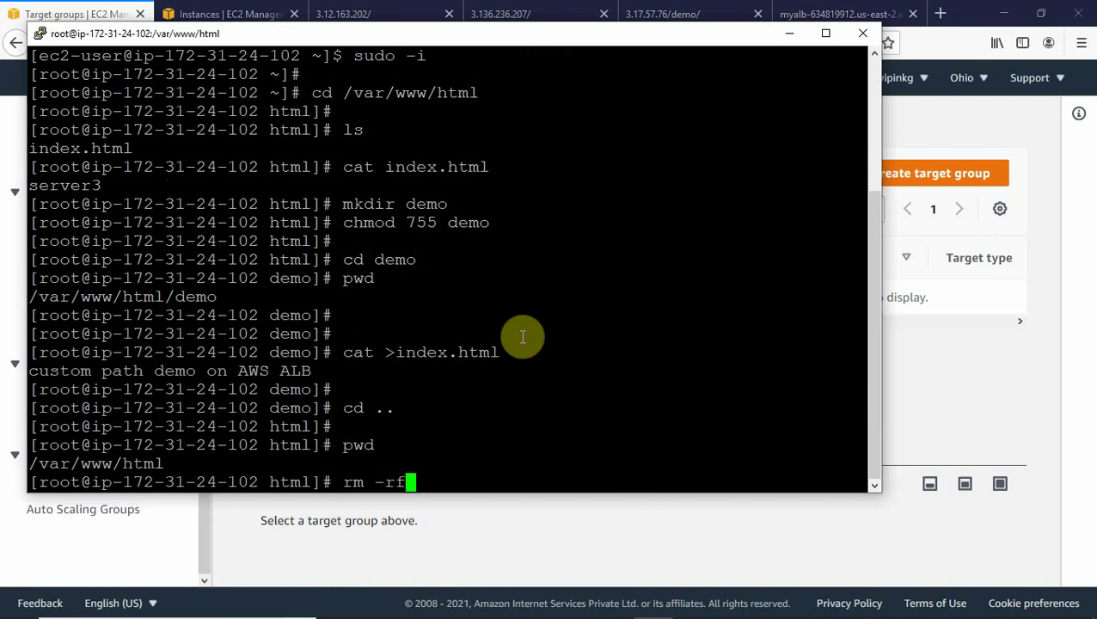
pyautogui.write('de')
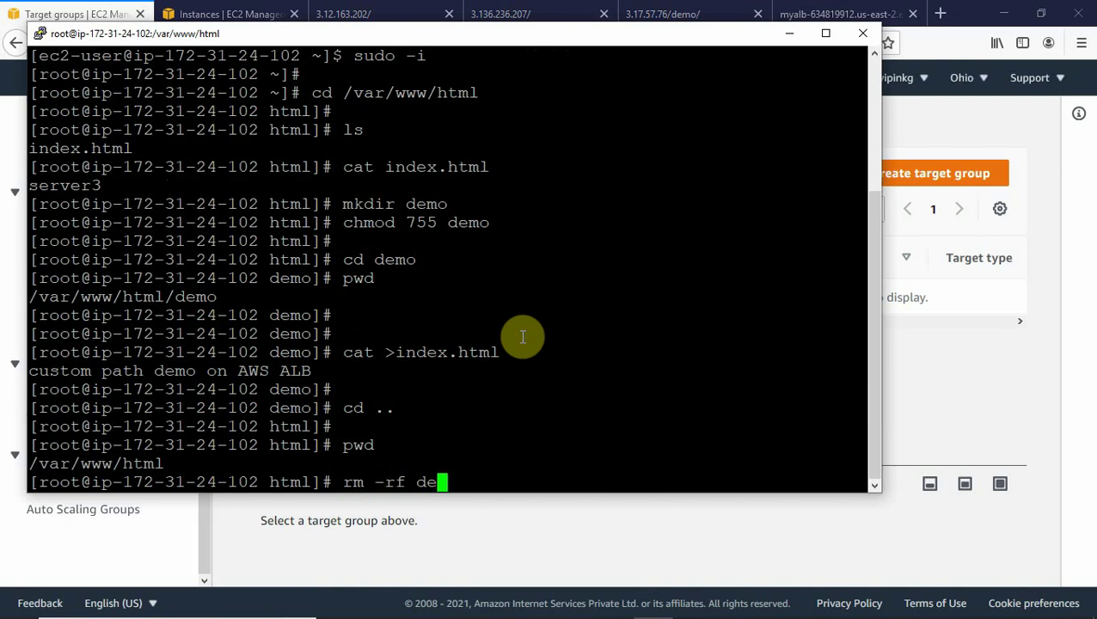
pyautogui.press('Tab')
pyautogui.press('BackSpace')
pyautogui.press('Return')
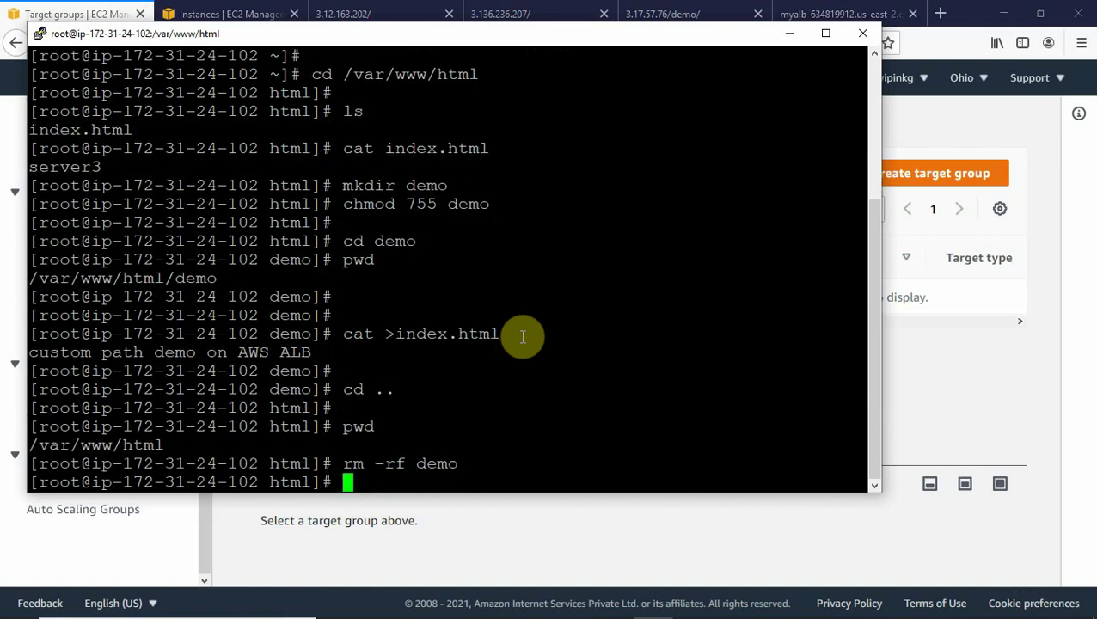
# - Check the current directory's files and path with ls and pwd, and clear the terminal screen
pyautogui.write('ls')
pyautogui.press('Return')
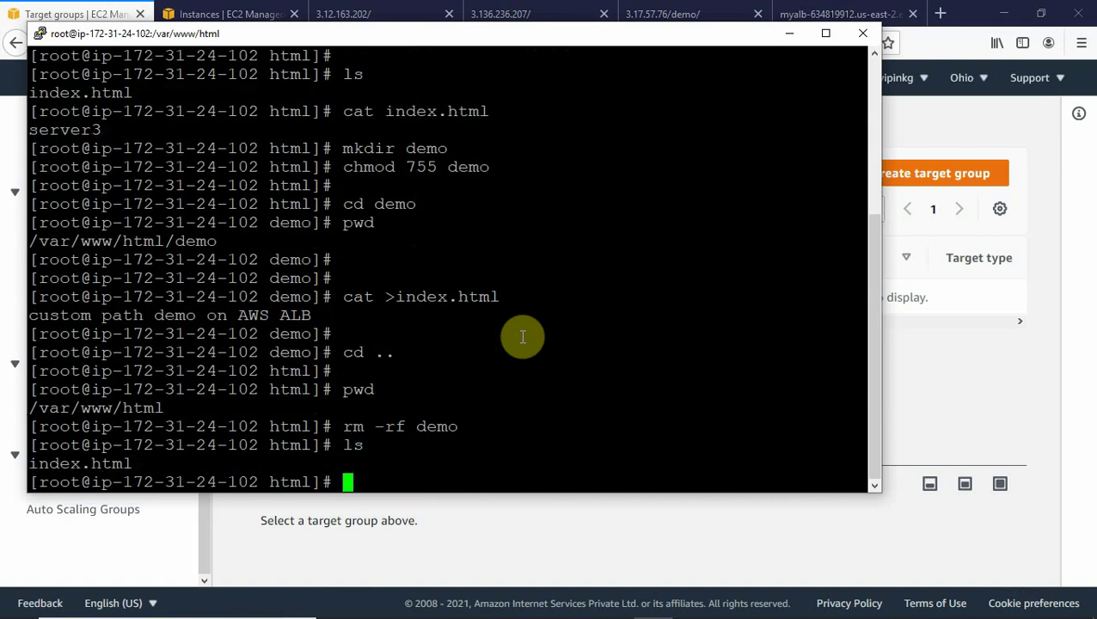
pyautogui.write('pwd')
pyautogui.press('Return')
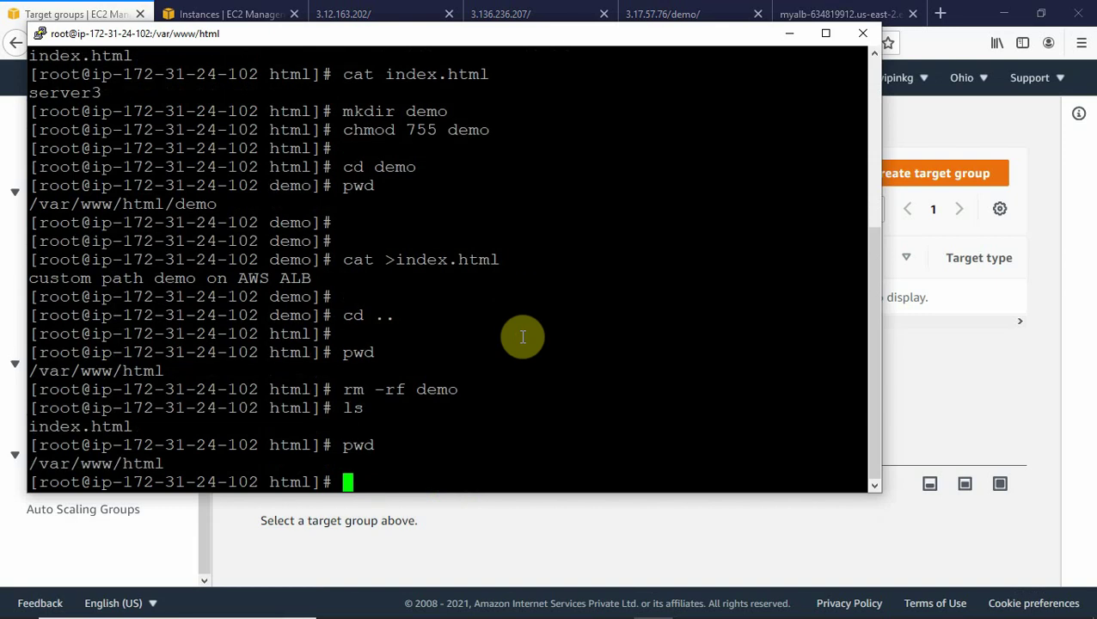
pyautogui.hotkey('ctrl', 'l')
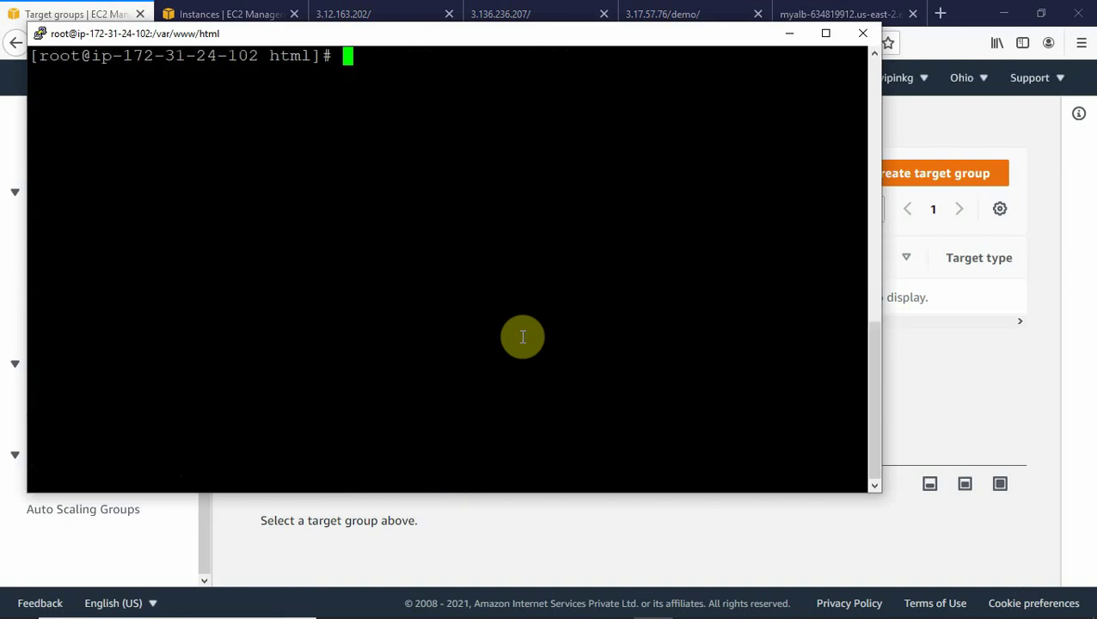
# - Return to the browser and load 3.17.57.76 without the /demo/ path to check the server's root page
pyautogui.click(789, 35)
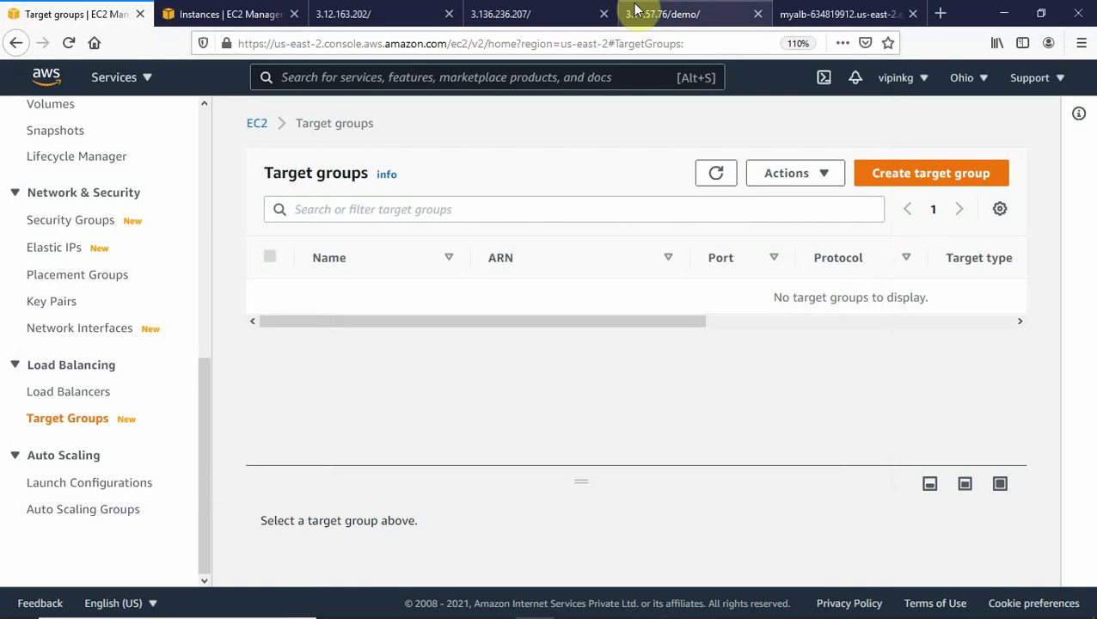
pyautogui.click(660, 12)
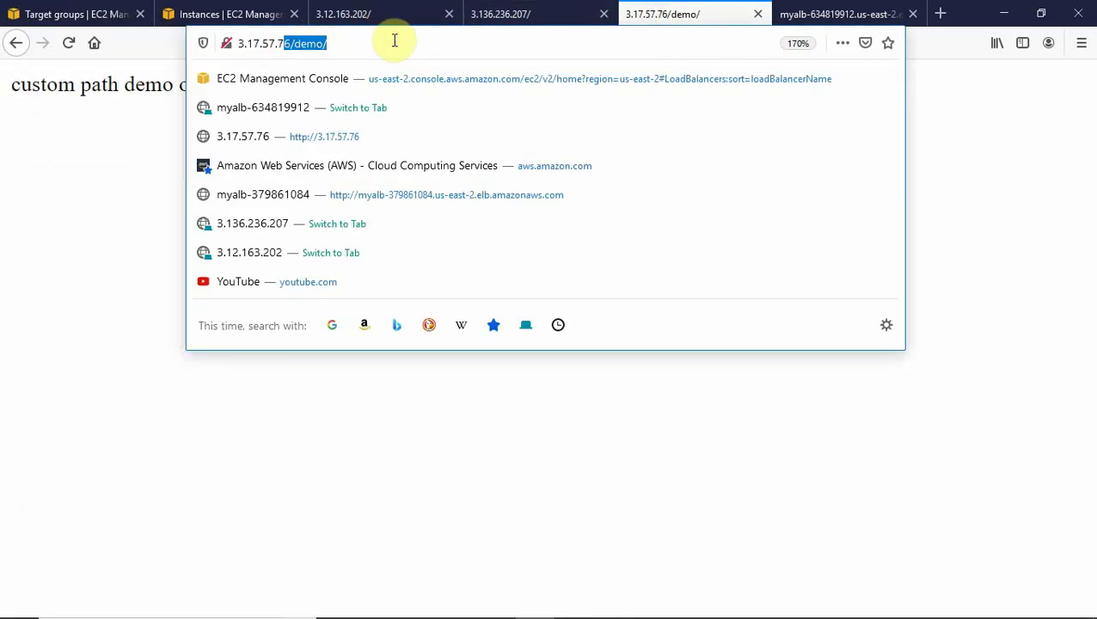
pyautogui.write('6')
pyautogui.press('Return')
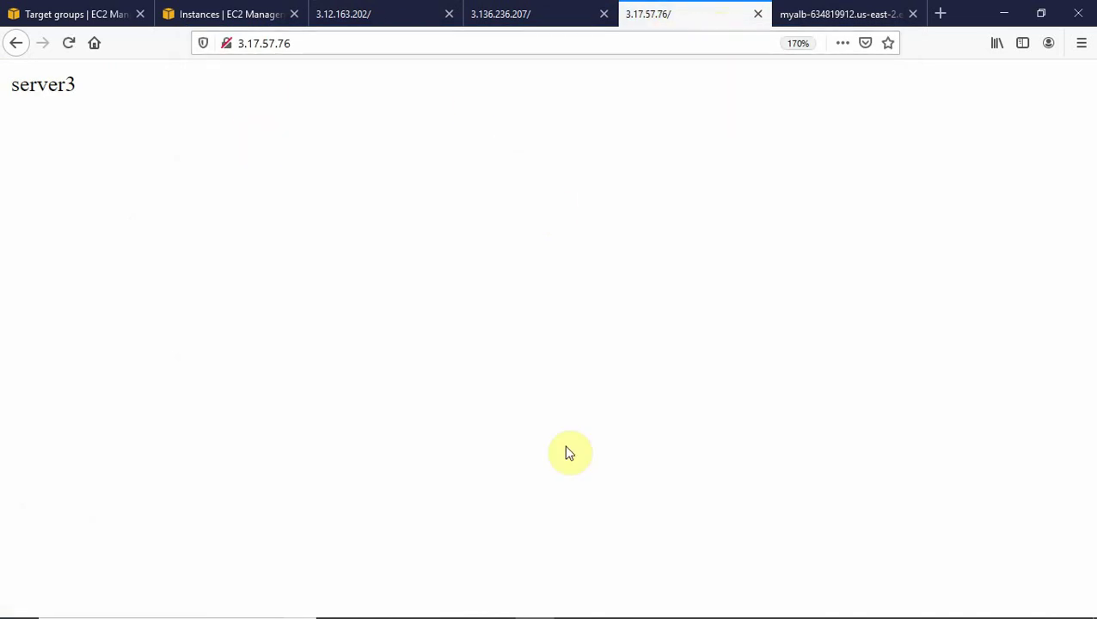
# - Switch back to the PuTTY session on the web server and close it, confirming the exit
pyautogui.hotkey('alt', 'Tab')
pyautogui.hotkey('alt', 'Tab')
pyautogui.hotkey('alt', 'Tab')
pyautogui.hotkey('alt', 'Tab')
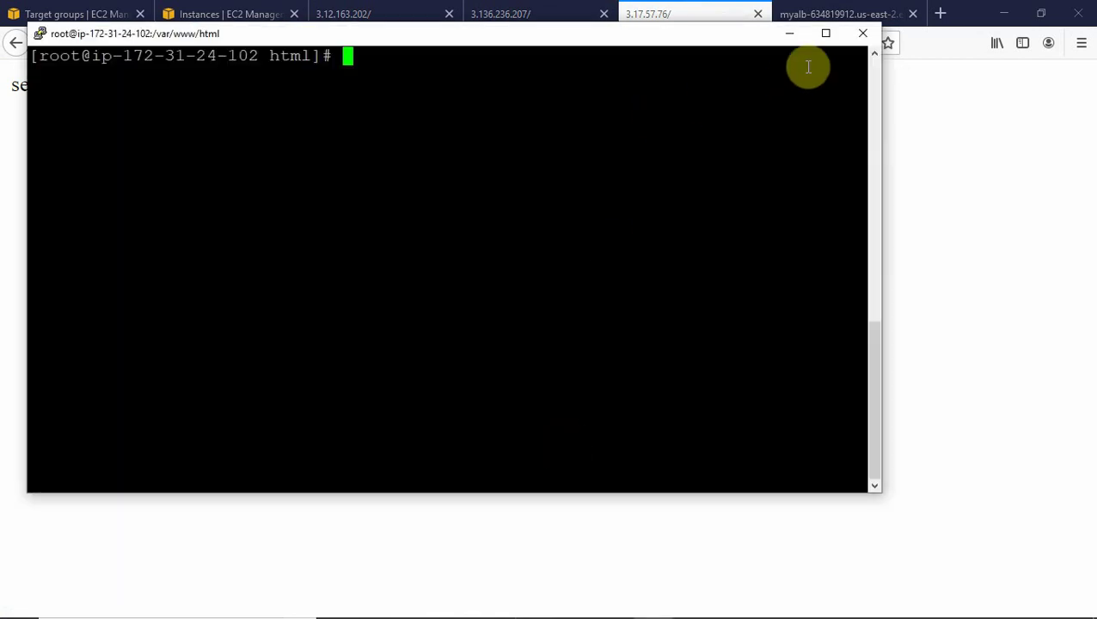
pyautogui.click(862, 35)
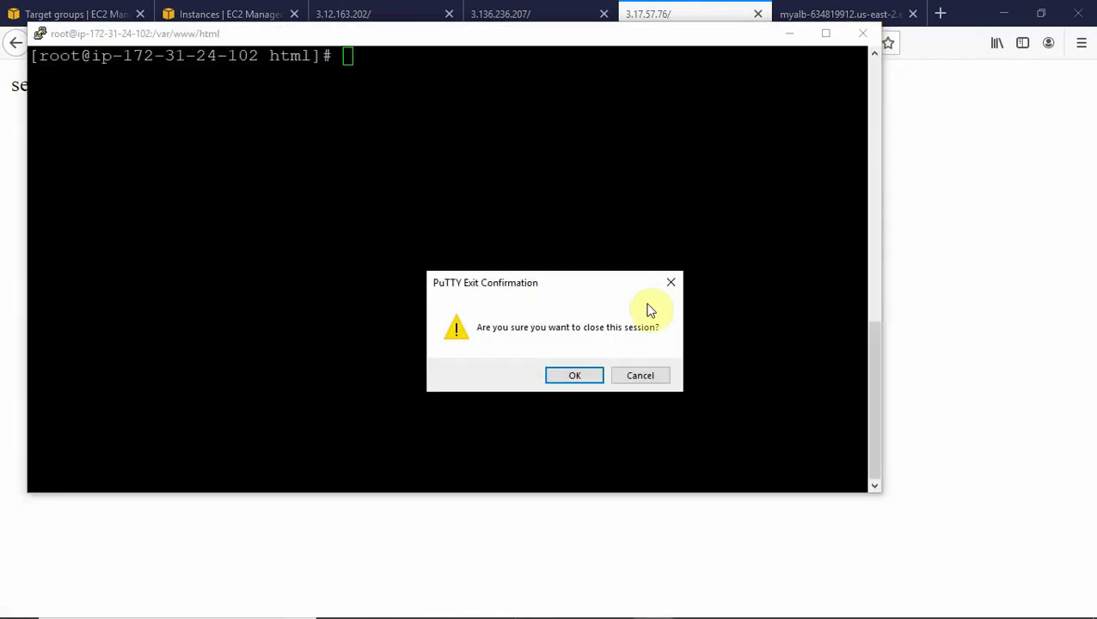
pyautogui.click(568, 376)
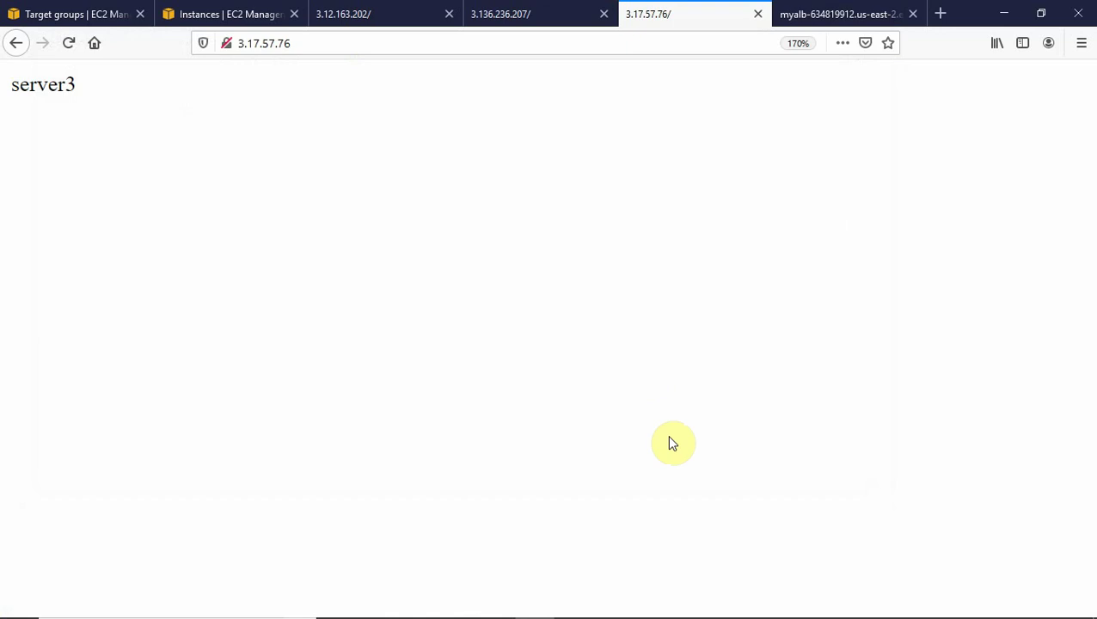
# - Switch to the presentation's Application Load Balancer (ALB Hands On) title slide
pyautogui.hotkey('alt', 'Tab')
pyautogui.hotkey('alt', 'Tab')
pyautogui.hotkey('alt', 'Tab')
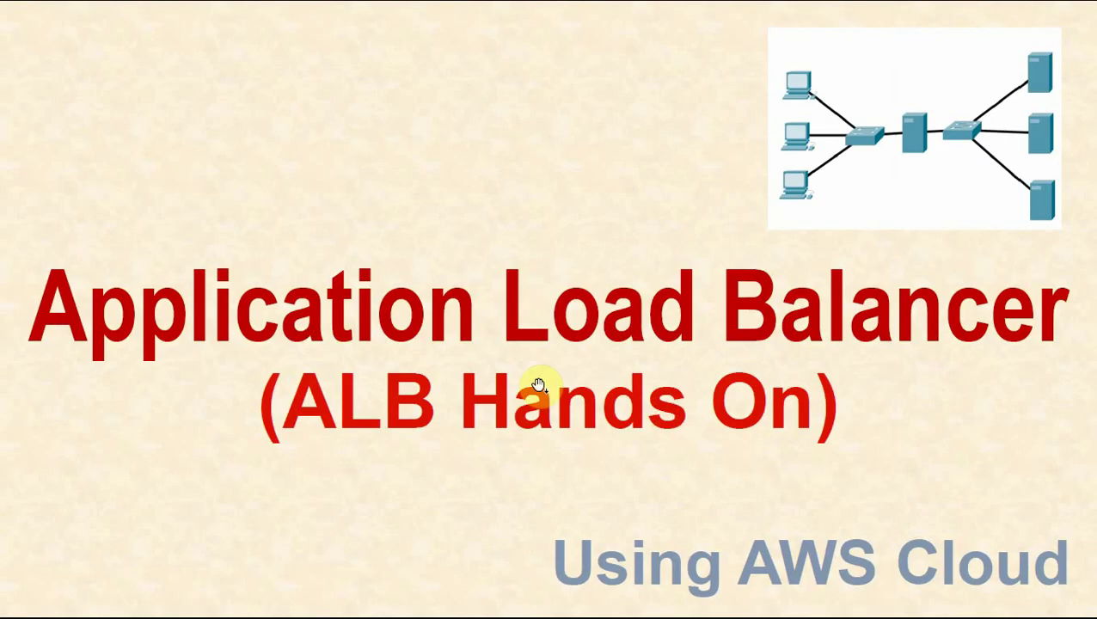